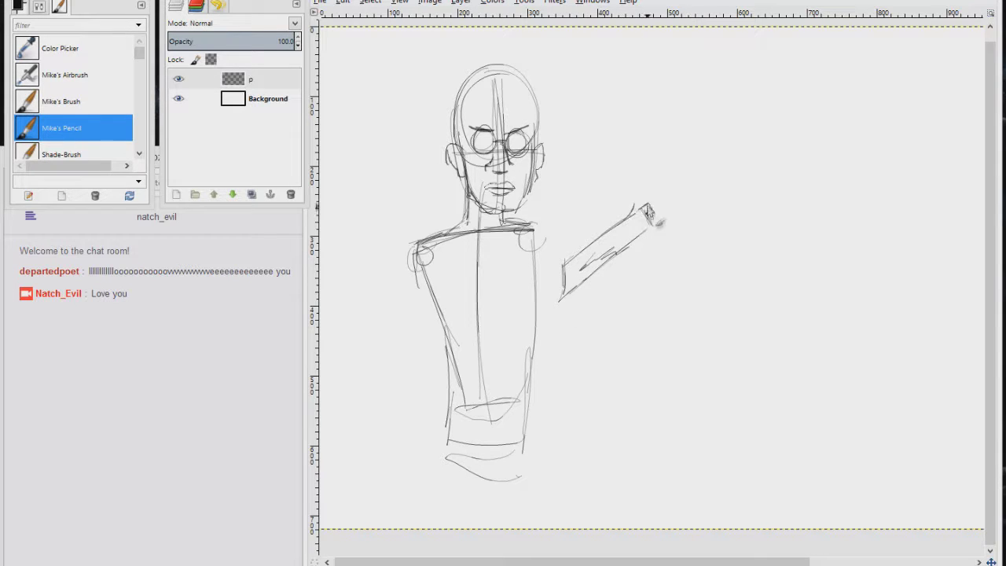
Sketch the pistol's grip and trigger area beneath the barrel with Mike's Pencil.
{"action": "left_click_drag", "start_coordinate": [576, 292], "coordinate": [578, 331]}
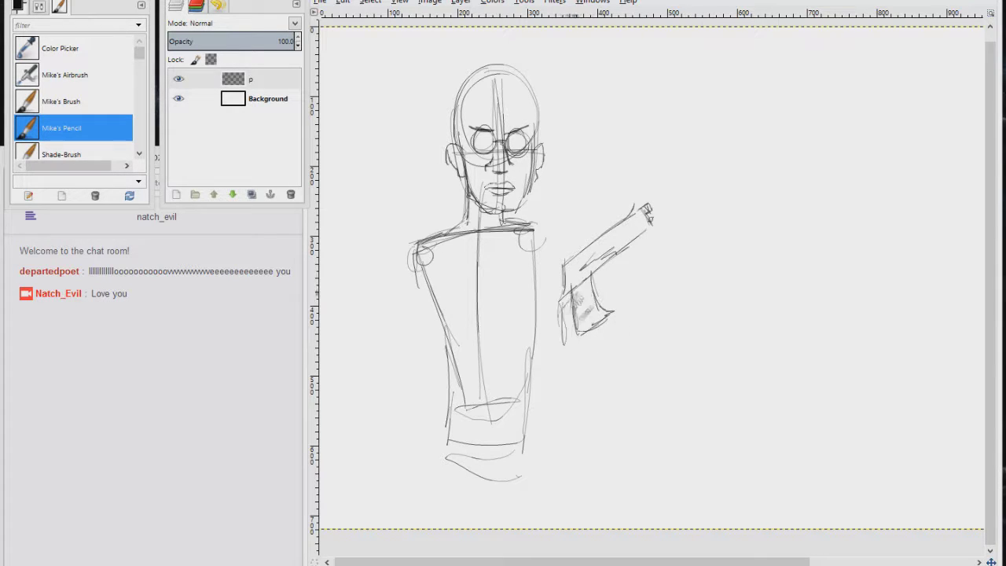
{"action": "left_click_drag", "start_coordinate": [590, 305], "coordinate": [612, 315]}
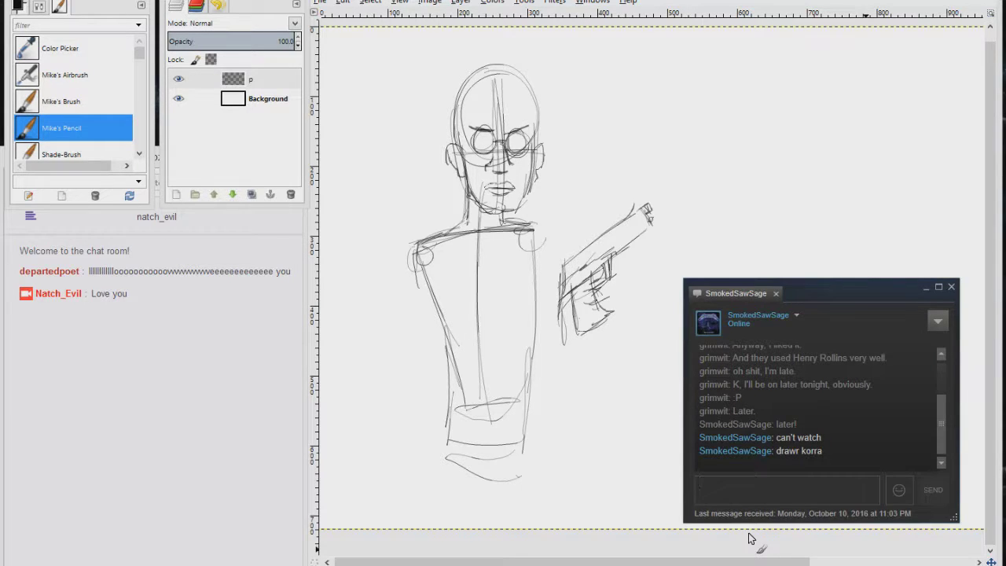
Write a short reply in the open chat conversation and close the chat window.
{"action": "type", "text": "lol"}
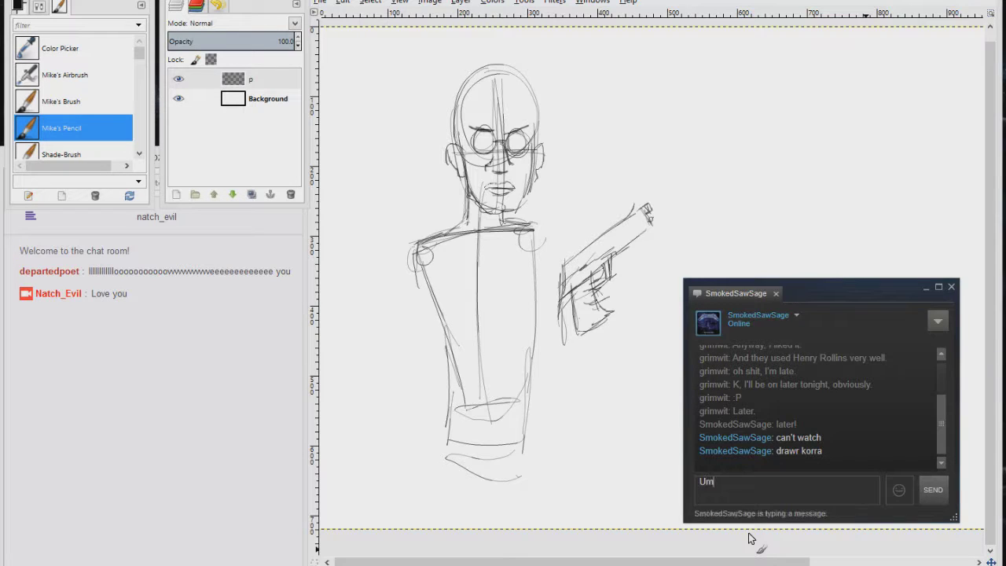
{"action": "key", "text": "Escape"}
Sketch the bent arm from the shoulder through the elbow and forearm to the hand gripping the pistol.
{"action": "left_click_drag", "start_coordinate": [448, 303], "coordinate": [491, 376]}
{"action": "mouse_move", "coordinate": [562, 312]}
{"action": "left_mouse_down"}
{"action": "mouse_move", "coordinate": [472, 337]}
{"action": "mouse_move", "coordinate": [531, 369]}
{"action": "left_mouse_up"}
{"action": "left_click_drag", "start_coordinate": [417, 259], "coordinate": [448, 334]}
{"action": "left_click_drag", "start_coordinate": [424, 287], "coordinate": [472, 365]}
{"action": "left_click_drag", "start_coordinate": [440, 268], "coordinate": [496, 346]}
{"action": "left_click_drag", "start_coordinate": [543, 243], "coordinate": [577, 271]}
{"action": "left_click_drag", "start_coordinate": [590, 319], "coordinate": [628, 354]}
{"action": "left_click_drag", "start_coordinate": [550, 315], "coordinate": [584, 376]}
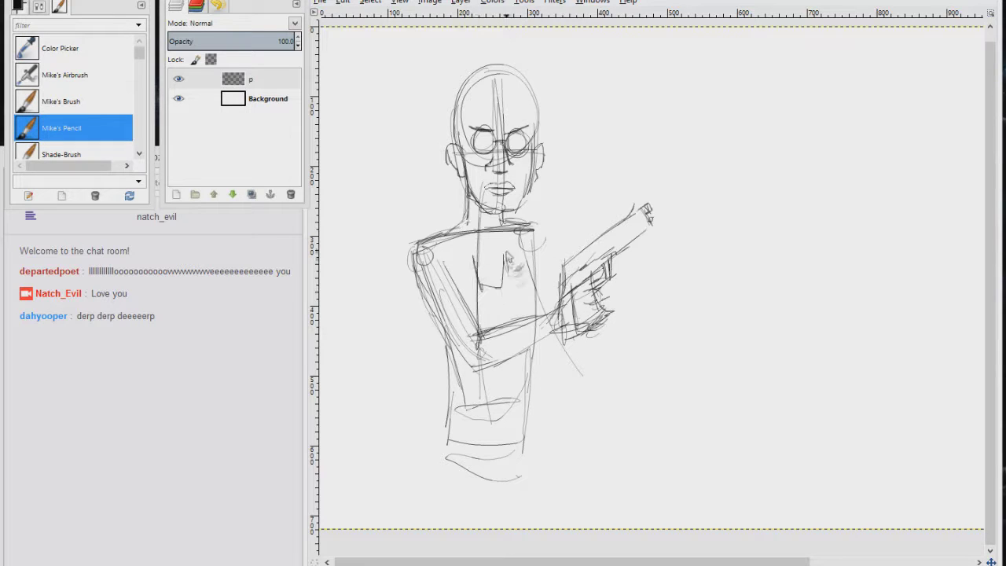
Sketch the waist, belt, hips and upper legs, and darken the shoulder and upper arm lines.
{"action": "left_click_drag", "start_coordinate": [464, 322], "coordinate": [432, 481]}
{"action": "left_click_drag", "start_coordinate": [451, 401], "coordinate": [415, 527]}
{"action": "left_click_drag", "start_coordinate": [522, 436], "coordinate": [550, 527]}
{"action": "left_click_drag", "start_coordinate": [425, 470], "coordinate": [538, 474]}
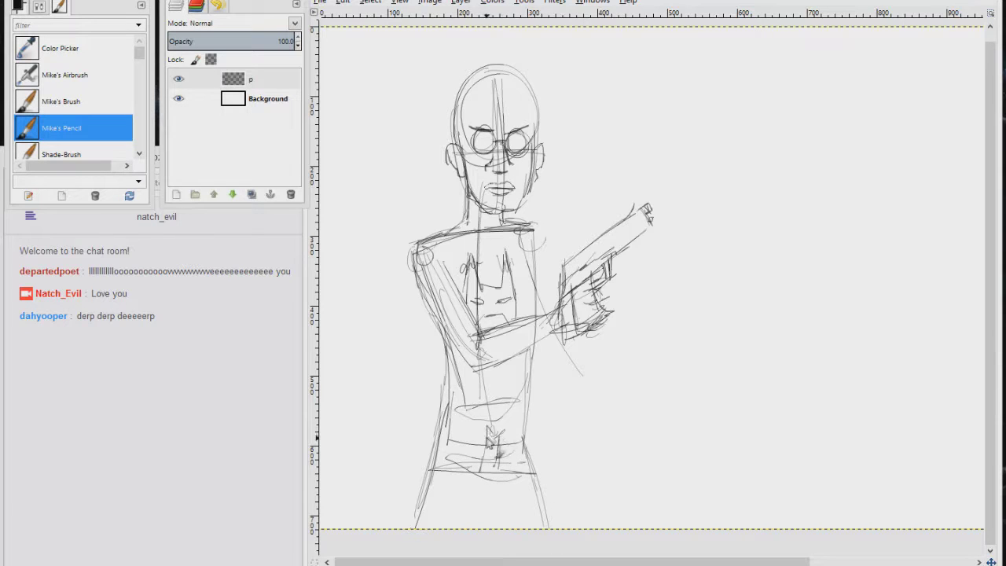
{"action": "left_click_drag", "start_coordinate": [421, 271], "coordinate": [455, 370]}
{"action": "mouse_move", "coordinate": [417, 243]}
{"action": "left_mouse_down"}
{"action": "mouse_move", "coordinate": [464, 377]}
{"action": "mouse_move", "coordinate": [550, 315]}
{"action": "left_mouse_up"}
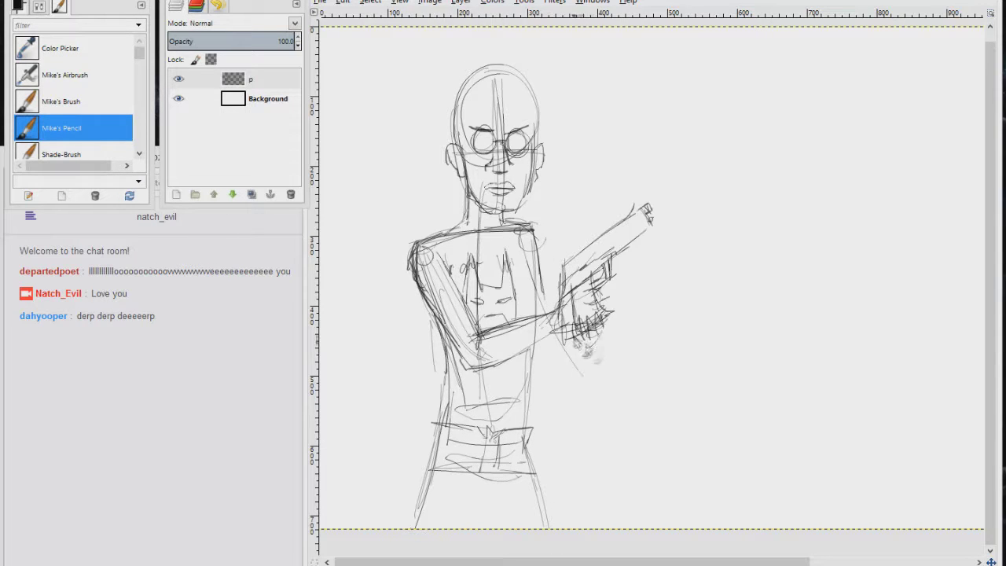
Sketch the lines under the forearm, the abdomen and the legs, and reinforce the top of the head.
{"action": "left_click_drag", "start_coordinate": [601, 341], "coordinate": [536, 365]}
{"action": "left_click_drag", "start_coordinate": [472, 368], "coordinate": [511, 429]}
{"action": "left_click_drag", "start_coordinate": [503, 369], "coordinate": [483, 440]}
{"action": "mouse_move", "coordinate": [444, 376]}
{"action": "left_mouse_down"}
{"action": "mouse_move", "coordinate": [430, 472]}
{"action": "mouse_move", "coordinate": [405, 526]}
{"action": "left_mouse_up"}
{"action": "mouse_move", "coordinate": [468, 471]}
{"action": "left_mouse_down"}
{"action": "mouse_move", "coordinate": [463, 526]}
{"action": "mouse_move", "coordinate": [495, 529]}
{"action": "left_mouse_up"}
{"action": "left_click_drag", "start_coordinate": [528, 441], "coordinate": [547, 528]}
{"action": "left_click_drag", "start_coordinate": [458, 137], "coordinate": [472, 75]}
{"action": "left_click_drag", "start_coordinate": [471, 71], "coordinate": [542, 125]}
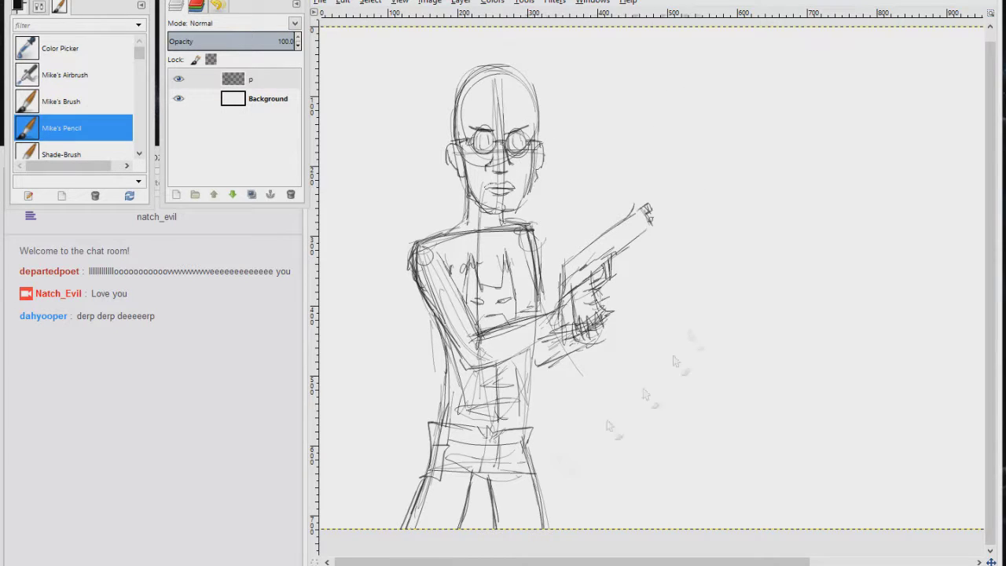
Lower the pencil layer's opacity to 50.5 and add a new transparent layer named i above it.
{"action": "left_click", "coordinate": [231, 41]}
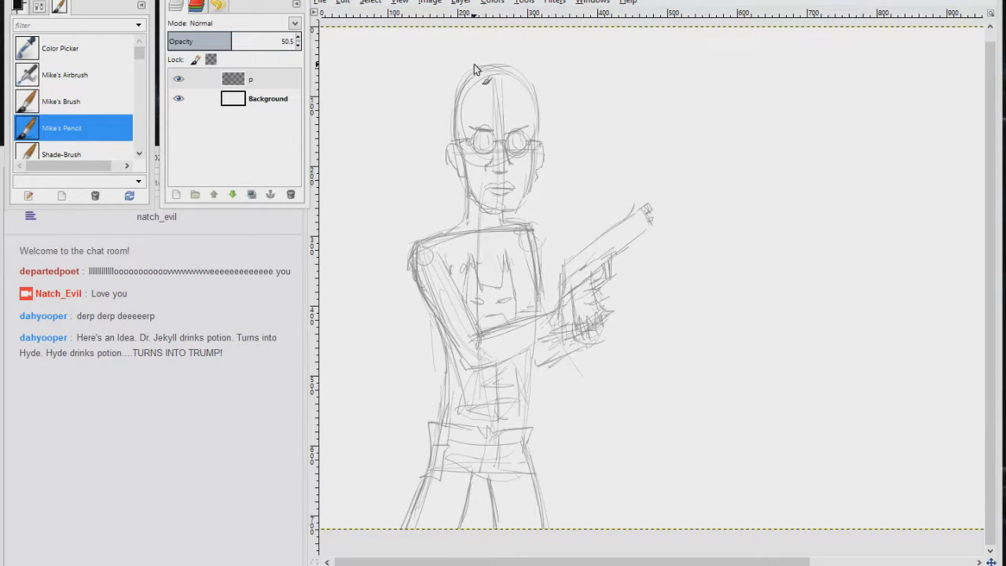
{"action": "key", "text": "shift+ctrl+n"}
{"action": "key", "text": "Return"}
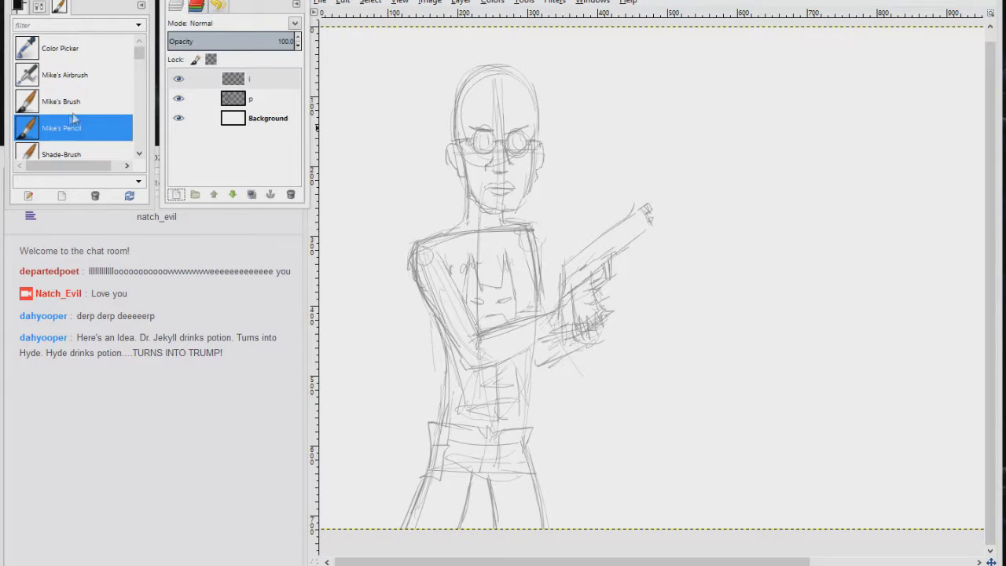
Ink the nose, eyebrows and round glasses with Mike's Brush on the new layer.
{"action": "left_click", "coordinate": [61, 101]}
{"action": "scroll", "coordinate": [580, 318], "scroll_direction": "up", "scroll_amount": 1}
{"action": "scroll", "coordinate": [581, 318], "scroll_direction": "up", "scroll_amount": 5}
{"action": "scroll", "coordinate": [581, 317], "scroll_direction": "up", "scroll_amount": 2}
{"action": "left_click_drag", "start_coordinate": [482, 300], "coordinate": [531, 309]}
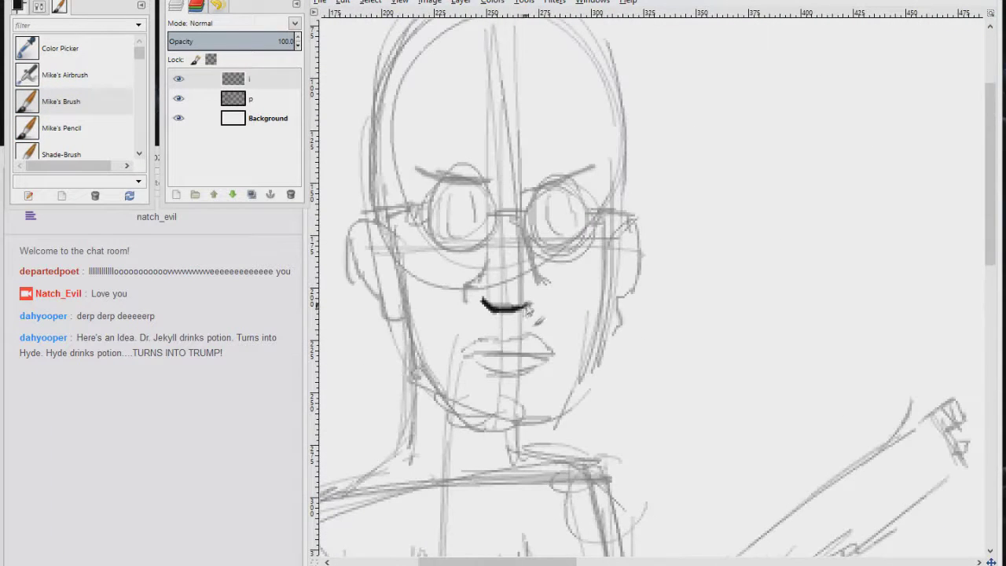
{"action": "left_click_drag", "start_coordinate": [532, 259], "coordinate": [591, 169]}
{"action": "left_click_drag", "start_coordinate": [408, 167], "coordinate": [492, 185]}
{"action": "mouse_move", "coordinate": [564, 182]}
{"action": "left_mouse_down"}
{"action": "mouse_move", "coordinate": [591, 259]}
{"action": "mouse_move", "coordinate": [534, 255]}
{"action": "left_mouse_up"}
{"action": "mouse_move", "coordinate": [532, 214]}
{"action": "left_mouse_down"}
{"action": "mouse_move", "coordinate": [492, 212]}
{"action": "mouse_move", "coordinate": [440, 251]}
{"action": "mouse_move", "coordinate": [493, 236]}
{"action": "left_mouse_up"}
Ink the left ear, both sides of the jaw, the lips and the forehead creases.
{"action": "mouse_move", "coordinate": [425, 206]}
{"action": "left_mouse_down"}
{"action": "mouse_move", "coordinate": [603, 222]}
{"action": "mouse_move", "coordinate": [355, 224]}
{"action": "mouse_move", "coordinate": [394, 326]}
{"action": "left_mouse_up"}
{"action": "mouse_move", "coordinate": [393, 236]}
{"action": "left_mouse_down"}
{"action": "mouse_move", "coordinate": [405, 311]}
{"action": "mouse_move", "coordinate": [464, 424]}
{"action": "mouse_move", "coordinate": [562, 407]}
{"action": "left_mouse_up"}
{"action": "left_click_drag", "start_coordinate": [612, 236], "coordinate": [555, 412]}
{"action": "mouse_move", "coordinate": [465, 353]}
{"action": "left_mouse_down"}
{"action": "mouse_move", "coordinate": [554, 360]}
{"action": "mouse_move", "coordinate": [555, 348]}
{"action": "mouse_move", "coordinate": [550, 359]}
{"action": "left_mouse_up"}
{"action": "left_click_drag", "start_coordinate": [536, 143], "coordinate": [566, 137]}
Ink the bald skull outline around both sides of the head and add the right ear.
{"action": "scroll", "coordinate": [550, 149], "scroll_direction": "up", "scroll_amount": 3}
{"action": "left_click_drag", "start_coordinate": [534, 107], "coordinate": [399, 248]}
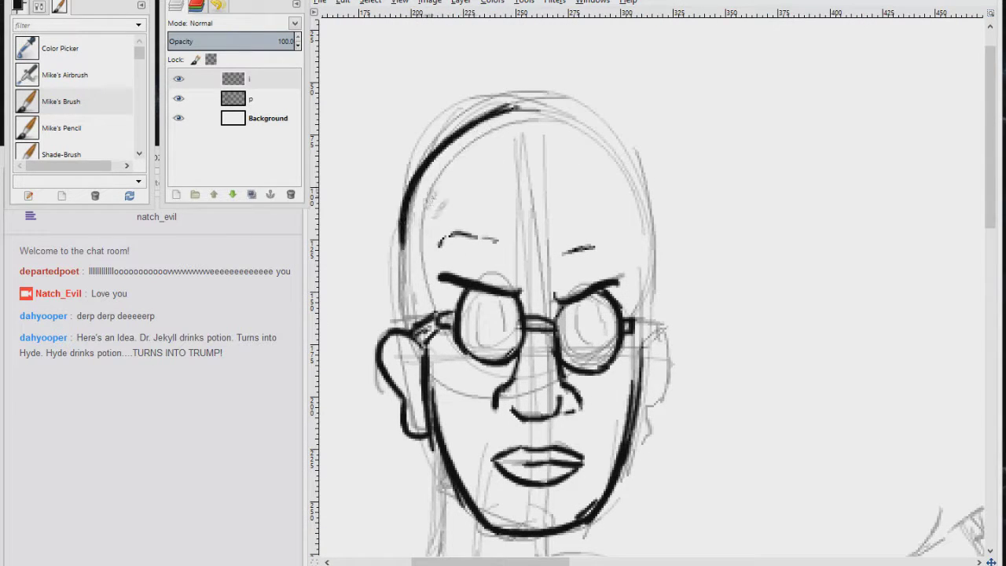
{"action": "left_click_drag", "start_coordinate": [434, 162], "coordinate": [404, 330]}
{"action": "mouse_move", "coordinate": [503, 112]}
{"action": "left_mouse_down"}
{"action": "mouse_move", "coordinate": [586, 108]}
{"action": "mouse_move", "coordinate": [640, 189]}
{"action": "mouse_move", "coordinate": [633, 429]}
{"action": "left_mouse_up"}
{"action": "mouse_move", "coordinate": [645, 321]}
{"action": "left_mouse_down"}
{"action": "mouse_move", "coordinate": [662, 361]}
{"action": "mouse_move", "coordinate": [646, 420]}
{"action": "left_mouse_up"}
Ink the left side of the neck, the collarbones and the rounded shoulder down to the upper arm.
{"action": "scroll", "coordinate": [492, 295], "scroll_direction": "down", "scroll_amount": 1}
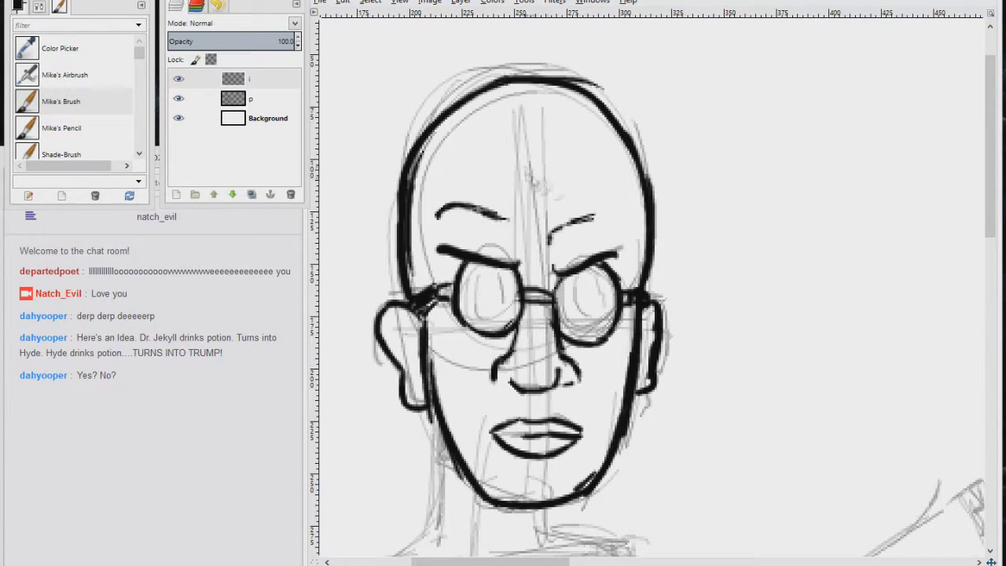
{"action": "scroll", "coordinate": [551, 236], "scroll_direction": "down", "scroll_amount": 9}
{"action": "scroll", "coordinate": [576, 236], "scroll_direction": "left", "scroll_amount": 4}
{"action": "mouse_move", "coordinate": [566, 145]}
{"action": "left_mouse_down"}
{"action": "mouse_move", "coordinate": [575, 268]}
{"action": "mouse_move", "coordinate": [503, 308]}
{"action": "left_mouse_up"}
{"action": "left_click_drag", "start_coordinate": [529, 324], "coordinate": [653, 313]}
{"action": "mouse_move", "coordinate": [511, 307]}
{"action": "left_mouse_down"}
{"action": "mouse_move", "coordinate": [431, 326]}
{"action": "mouse_move", "coordinate": [424, 491]}
{"action": "left_mouse_up"}
{"action": "scroll", "coordinate": [440, 472], "scroll_direction": "up", "scroll_amount": 2}
{"action": "scroll", "coordinate": [441, 471], "scroll_direction": "left", "scroll_amount": 1}
{"action": "scroll", "coordinate": [652, 283], "scroll_direction": "down", "scroll_amount": 8}
{"action": "scroll", "coordinate": [652, 283], "scroll_direction": "right", "scroll_amount": 2}
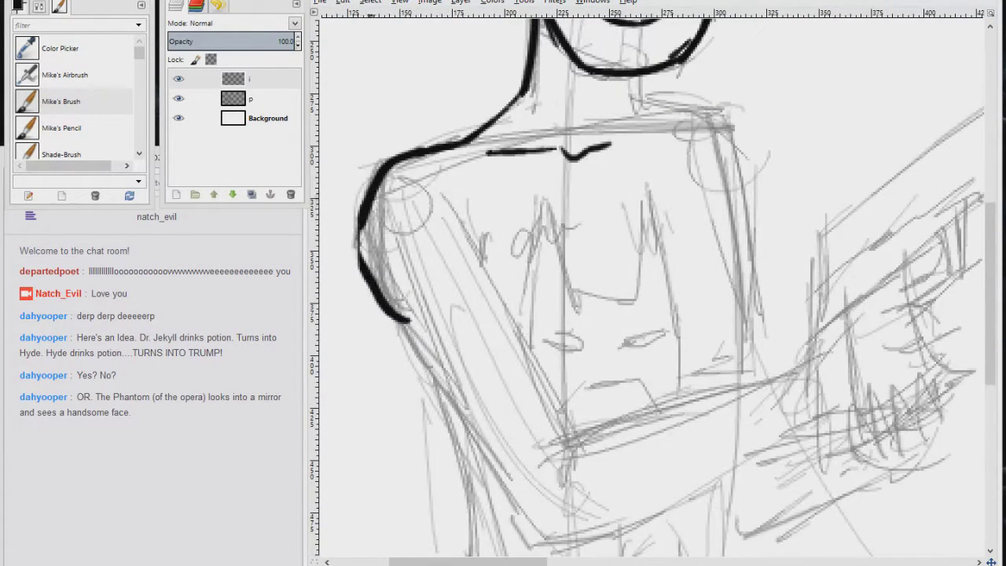
{"action": "left_click_drag", "start_coordinate": [358, 236], "coordinate": [424, 353]}
Ink both edges of the upper arm, the elbow and both edges of the forearm up to the wrist.
{"action": "left_click_drag", "start_coordinate": [472, 230], "coordinate": [567, 441]}
{"action": "scroll", "coordinate": [568, 440], "scroll_direction": "down", "scroll_amount": 4}
{"action": "scroll", "coordinate": [568, 440], "scroll_direction": "right", "scroll_amount": 1}
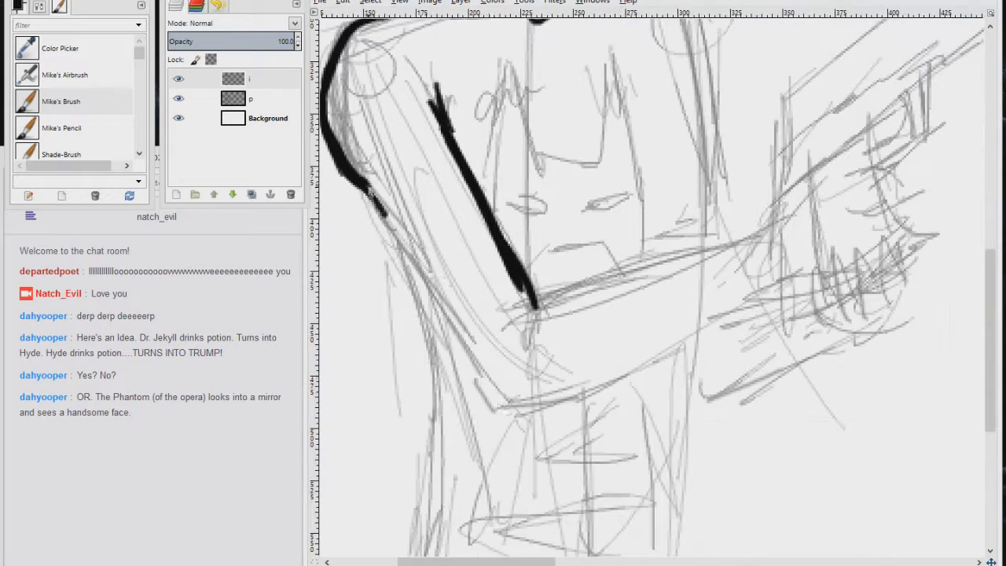
{"action": "left_click_drag", "start_coordinate": [369, 188], "coordinate": [503, 402]}
{"action": "scroll", "coordinate": [503, 402], "scroll_direction": "right", "scroll_amount": 4}
{"action": "scroll", "coordinate": [503, 402], "scroll_direction": "up", "scroll_amount": 1}
{"action": "left_click_drag", "start_coordinate": [423, 344], "coordinate": [664, 268]}
{"action": "left_click_drag", "start_coordinate": [429, 448], "coordinate": [676, 366]}
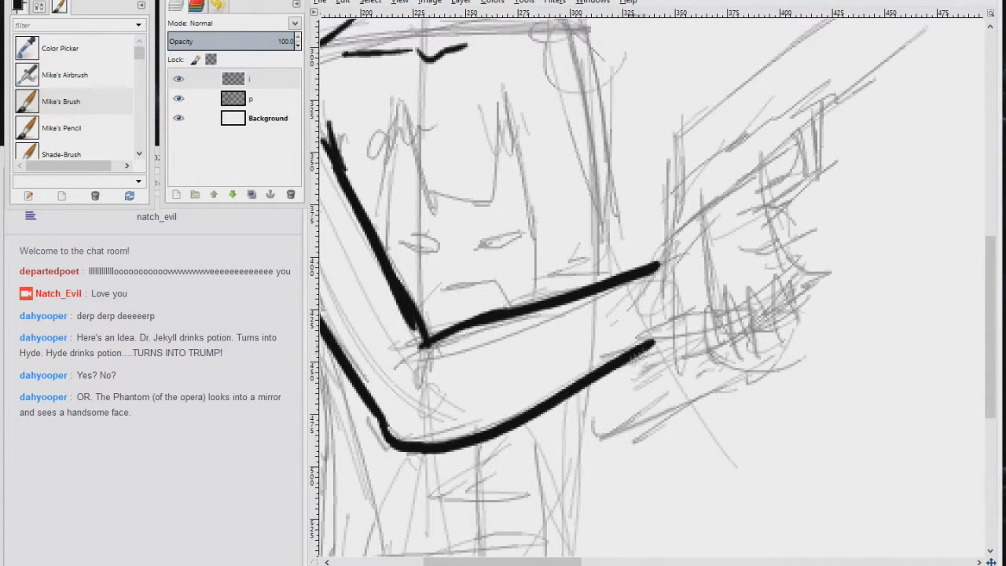
Ink the gun hand with its extended index finger, thumb and curled fingers around the grip.
{"action": "scroll", "coordinate": [535, 285], "scroll_direction": "right", "scroll_amount": 3}
{"action": "scroll", "coordinate": [535, 284], "scroll_direction": "up", "scroll_amount": 1}
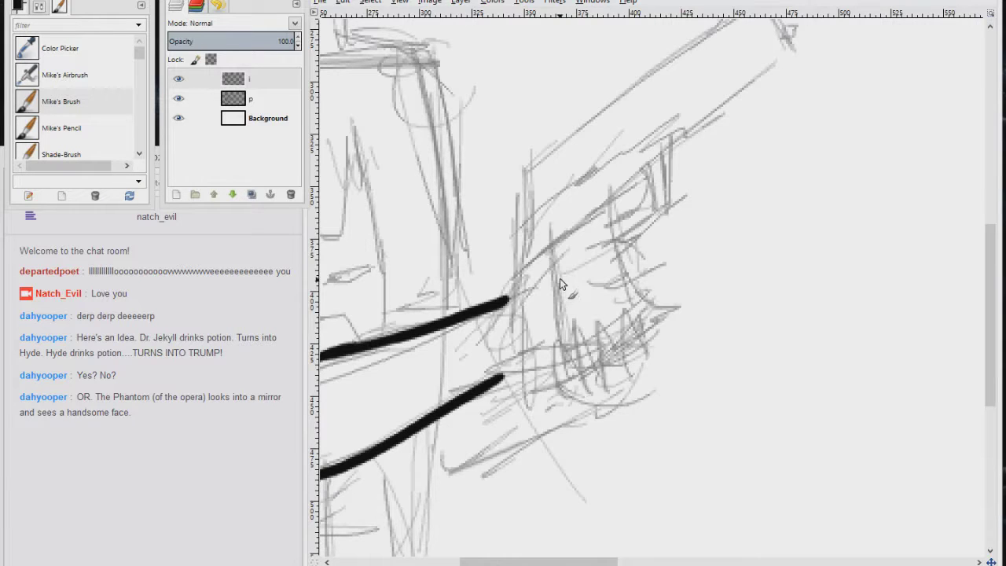
{"action": "scroll", "coordinate": [584, 316], "scroll_direction": "right", "scroll_amount": 3}
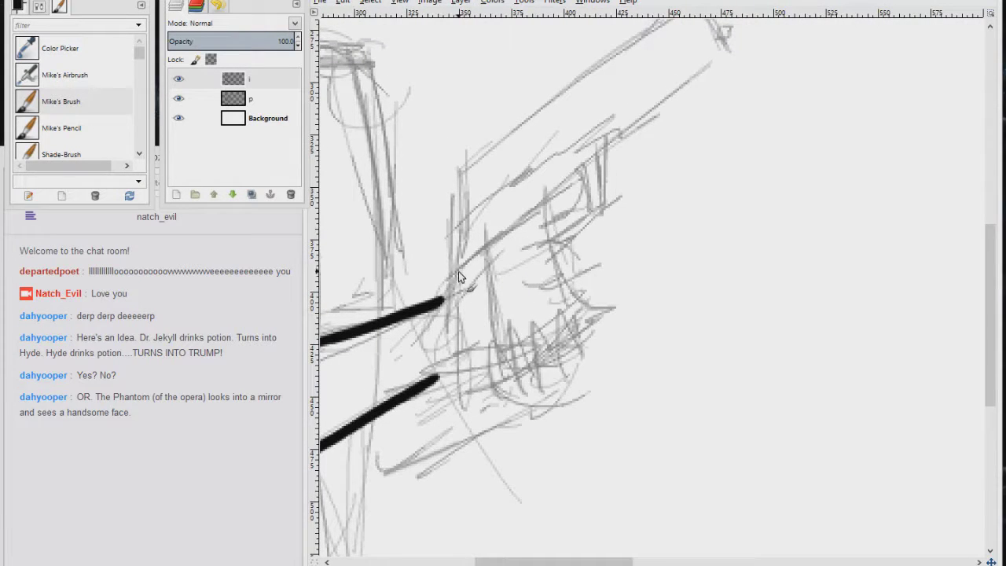
{"action": "mouse_move", "coordinate": [440, 296]}
{"action": "left_mouse_down"}
{"action": "mouse_move", "coordinate": [506, 186]}
{"action": "mouse_move", "coordinate": [509, 232]}
{"action": "mouse_move", "coordinate": [536, 212]}
{"action": "mouse_move", "coordinate": [589, 206]}
{"action": "mouse_move", "coordinate": [559, 258]}
{"action": "mouse_move", "coordinate": [591, 320]}
{"action": "mouse_move", "coordinate": [555, 339]}
{"action": "mouse_move", "coordinate": [562, 369]}
{"action": "left_mouse_up"}
{"action": "key", "text": "ctrl+z"}
{"action": "key", "text": "ctrl+z"}
{"action": "left_click", "coordinate": [537, 231]}
{"action": "left_click_drag", "start_coordinate": [566, 322], "coordinate": [511, 393]}
{"action": "left_click_drag", "start_coordinate": [550, 346], "coordinate": [503, 397]}
{"action": "left_click_drag", "start_coordinate": [573, 272], "coordinate": [612, 312]}
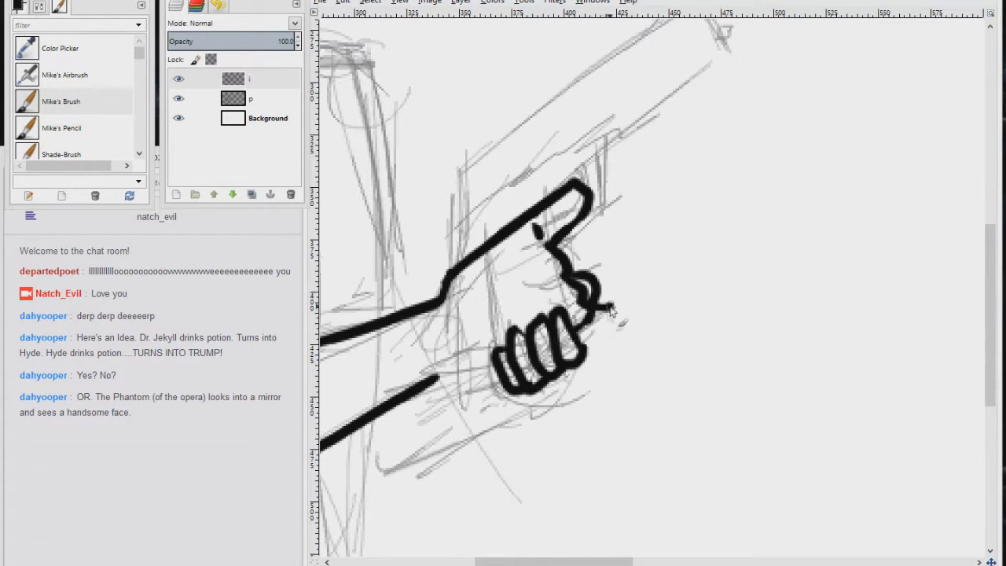
Ink the outline of the pistol's slide and barrel from the rear to the muzzle.
{"action": "key", "text": "minus"}
{"action": "mouse_move", "coordinate": [440, 355]}
{"action": "left_mouse_down"}
{"action": "mouse_move", "coordinate": [440, 263]}
{"action": "mouse_move", "coordinate": [558, 185]}
{"action": "left_mouse_up"}
{"action": "left_click_drag", "start_coordinate": [515, 217], "coordinate": [638, 120]}
{"action": "key", "text": "plus"}
{"action": "left_click_drag", "start_coordinate": [464, 227], "coordinate": [640, 130]}
{"action": "left_click_drag", "start_coordinate": [640, 130], "coordinate": [586, 197]}
{"action": "left_click_drag", "start_coordinate": [471, 169], "coordinate": [543, 157]}
{"action": "left_click_drag", "start_coordinate": [641, 283], "coordinate": [676, 292]}
{"action": "left_click_drag", "start_coordinate": [542, 157], "coordinate": [617, 129]}
Ink the pistol's trigger guard, trigger and slide serrations.
{"action": "key", "text": "plus"}
{"action": "left_click_drag", "start_coordinate": [507, 275], "coordinate": [681, 139]}
{"action": "left_click_drag", "start_coordinate": [463, 236], "coordinate": [472, 275]}
{"action": "left_click_drag", "start_coordinate": [495, 220], "coordinate": [503, 253]}
{"action": "left_click_drag", "start_coordinate": [550, 314], "coordinate": [514, 236]}
{"action": "mouse_move", "coordinate": [542, 145]}
{"action": "left_mouse_down"}
{"action": "mouse_move", "coordinate": [514, 185]}
{"action": "mouse_move", "coordinate": [518, 216]}
{"action": "left_mouse_up"}
{"action": "left_click_drag", "start_coordinate": [550, 188], "coordinate": [487, 252]}
{"action": "left_click_drag", "start_coordinate": [542, 161], "coordinate": [511, 243]}
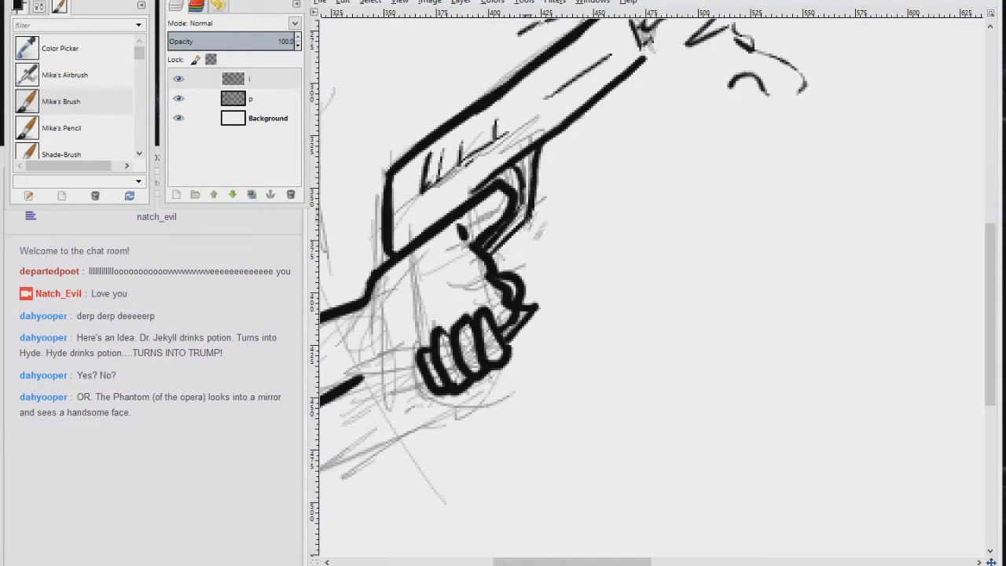
Ink the muzzle-blast strokes around the end of the pistol's barrel.
{"action": "key", "text": "plus"}
{"action": "left_click_drag", "start_coordinate": [550, 137], "coordinate": [543, 169]}
{"action": "left_click_drag", "start_coordinate": [514, 102], "coordinate": [562, 122]}
{"action": "left_click_drag", "start_coordinate": [637, 138], "coordinate": [672, 181]}
Ink the wrist and a long line with crossbars and small circles along the forearm.
{"action": "key", "text": "plus"}
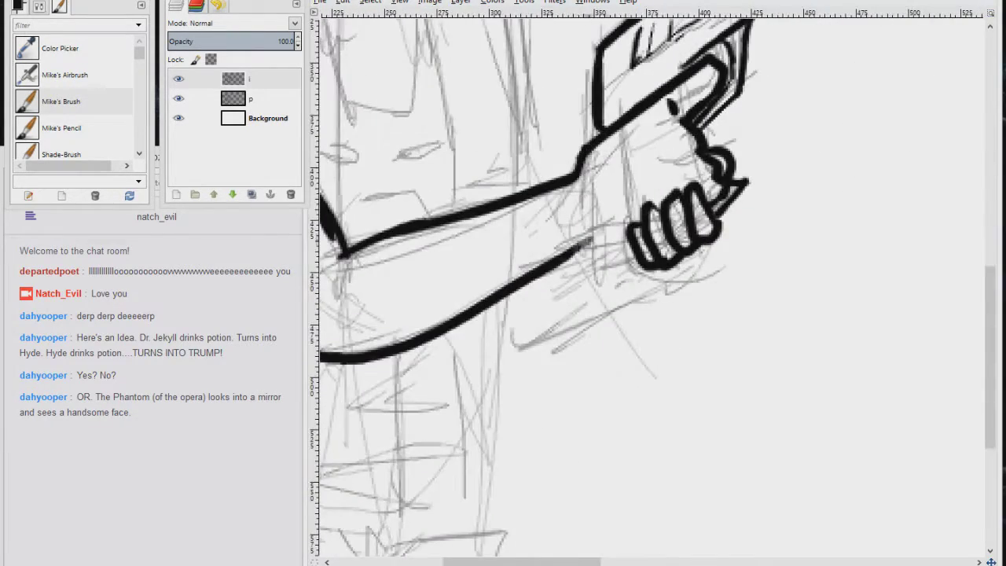
{"action": "key", "text": "minus"}
{"action": "key", "text": "plus"}
{"action": "left_click_drag", "start_coordinate": [678, 225], "coordinate": [687, 256]}
{"action": "left_click_drag", "start_coordinate": [674, 248], "coordinate": [465, 351]}
{"action": "left_click_drag", "start_coordinate": [503, 300], "coordinate": [522, 356]}
{"action": "left_click_drag", "start_coordinate": [563, 285], "coordinate": [579, 324]}
{"action": "left_click_drag", "start_coordinate": [623, 261], "coordinate": [635, 292]}
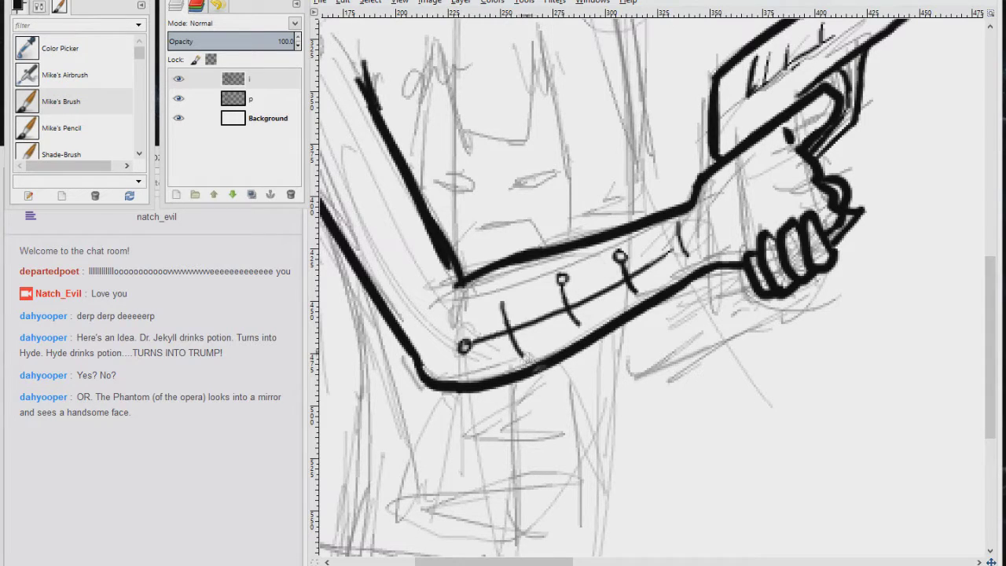
Ink the right ear, forehead, right cheek, mouth and eyes of the bat-eared mask on the chest.
{"action": "scroll", "coordinate": [652, 287], "scroll_direction": "up", "scroll_amount": 5}
{"action": "left_click_drag", "start_coordinate": [452, 338], "coordinate": [515, 310]}
{"action": "left_click_drag", "start_coordinate": [507, 212], "coordinate": [519, 318]}
{"action": "mouse_move", "coordinate": [525, 260]}
{"action": "left_mouse_down"}
{"action": "mouse_move", "coordinate": [552, 290]}
{"action": "mouse_move", "coordinate": [557, 421]}
{"action": "left_mouse_up"}
{"action": "left_click_drag", "start_coordinate": [459, 407], "coordinate": [507, 402]}
{"action": "mouse_move", "coordinate": [491, 375]}
{"action": "left_mouse_down"}
{"action": "mouse_move", "coordinate": [528, 417]}
{"action": "mouse_move", "coordinate": [541, 352]}
{"action": "left_mouse_up"}
{"action": "left_click_drag", "start_coordinate": [423, 354], "coordinate": [468, 368]}
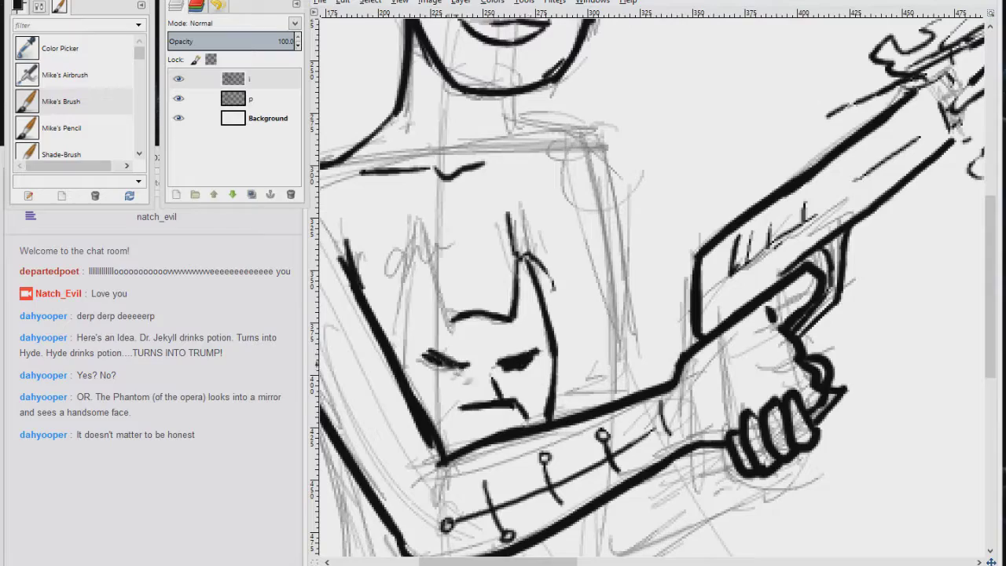
Ink the left ear and left side of the chest's bat-eared mask with small strokes beside the ear.
{"action": "left_click_drag", "start_coordinate": [450, 216], "coordinate": [398, 321]}
{"action": "left_click_drag", "start_coordinate": [440, 242], "coordinate": [463, 227]}
{"action": "left_click_drag", "start_coordinate": [391, 289], "coordinate": [429, 249]}
Ink the neck muscle, the right side of the neck and the top of the right shoulder.
{"action": "scroll", "coordinate": [652, 287], "scroll_direction": "down", "scroll_amount": 3}
{"action": "scroll", "coordinate": [652, 287], "scroll_direction": "left", "scroll_amount": 1}
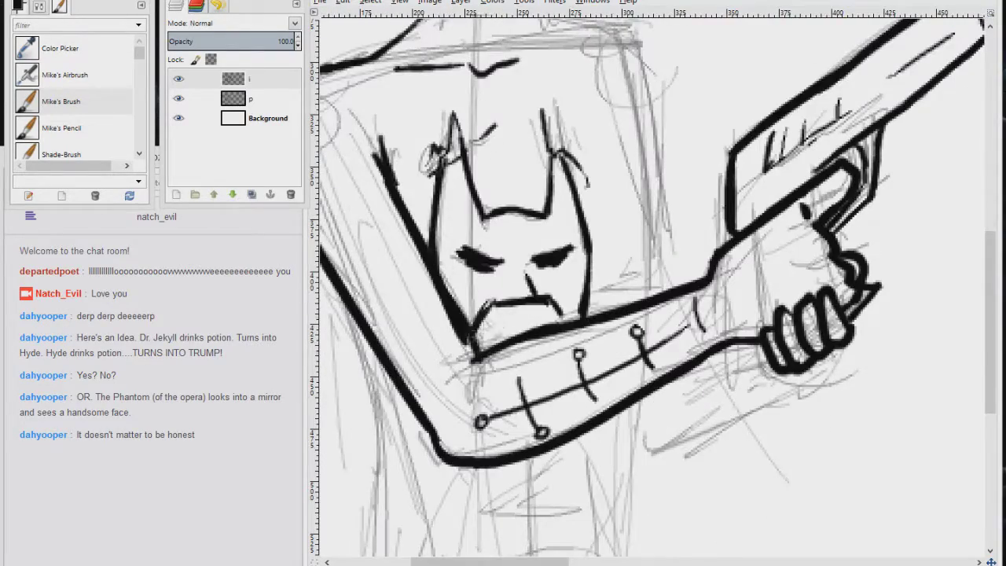
{"action": "scroll", "coordinate": [652, 287], "scroll_direction": "up", "scroll_amount": 6}
{"action": "scroll", "coordinate": [653, 287], "scroll_direction": "left", "scroll_amount": 1}
{"action": "left_click_drag", "start_coordinate": [556, 201], "coordinate": [519, 250]}
{"action": "left_click_drag", "start_coordinate": [580, 199], "coordinate": [648, 238]}
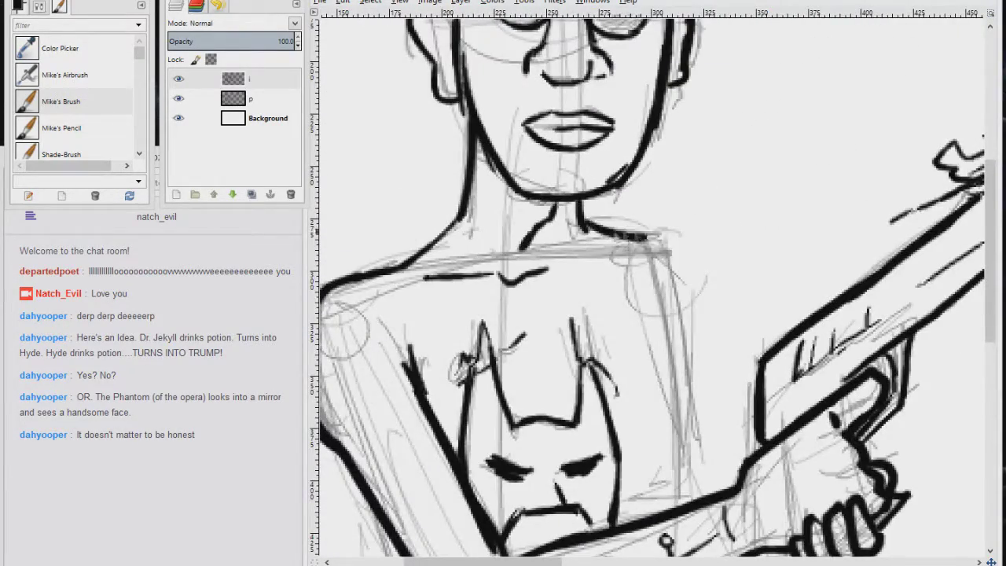
Ink the right side of the chest from the shoulder down to the pectoral above the forearm.
{"action": "scroll", "coordinate": [652, 287], "scroll_direction": "right", "scroll_amount": 4}
{"action": "left_click_drag", "start_coordinate": [550, 236], "coordinate": [521, 391]}
{"action": "left_click_drag", "start_coordinate": [543, 315], "coordinate": [485, 420]}
{"action": "left_click_drag", "start_coordinate": [531, 222], "coordinate": [531, 237]}
{"action": "scroll", "coordinate": [652, 287], "scroll_direction": "down", "scroll_amount": 4}
{"action": "scroll", "coordinate": [652, 287], "scroll_direction": "left", "scroll_amount": 3}
{"action": "left_click_drag", "start_coordinate": [651, 245], "coordinate": [630, 310]}
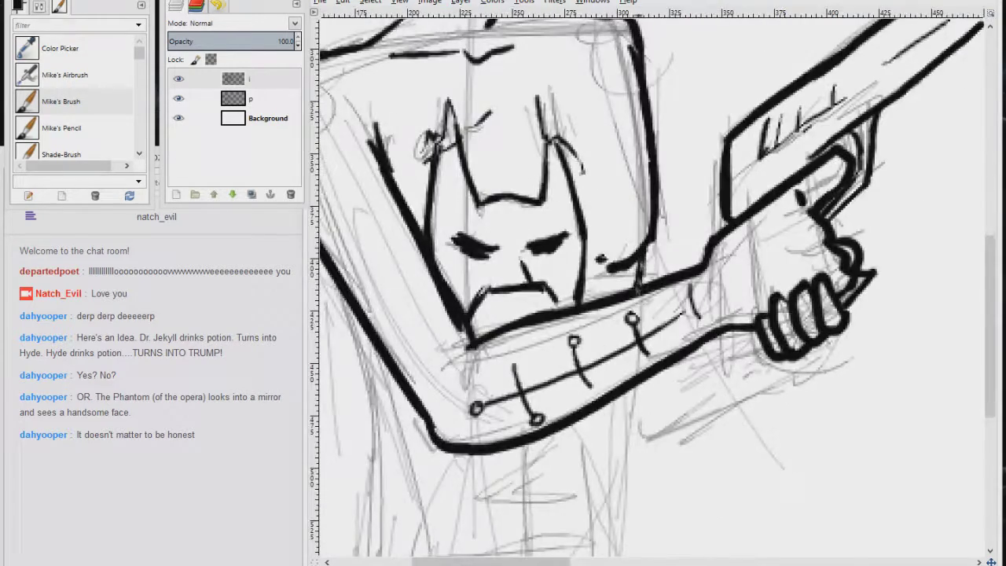
Ink the left side of the torso and the trousers' waistband with its belt loops.
{"action": "scroll", "coordinate": [653, 287], "scroll_direction": "down", "scroll_amount": 3}
{"action": "left_click_drag", "start_coordinate": [497, 160], "coordinate": [478, 237]}
{"action": "scroll", "coordinate": [653, 287], "scroll_direction": "down", "scroll_amount": 3}
{"action": "scroll", "coordinate": [652, 287], "scroll_direction": "left", "scroll_amount": 3}
{"action": "left_click_drag", "start_coordinate": [478, 159], "coordinate": [460, 368]}
{"action": "mouse_move", "coordinate": [599, 386]}
{"action": "left_mouse_down"}
{"action": "mouse_move", "coordinate": [653, 402]}
{"action": "mouse_move", "coordinate": [735, 386]}
{"action": "left_mouse_up"}
{"action": "left_click_drag", "start_coordinate": [711, 395], "coordinate": [699, 436]}
{"action": "mouse_move", "coordinate": [597, 389]}
{"action": "left_mouse_down"}
{"action": "mouse_move", "coordinate": [442, 370]}
{"action": "mouse_move", "coordinate": [431, 432]}
{"action": "left_mouse_up"}
{"action": "left_click_drag", "start_coordinate": [509, 385], "coordinate": [481, 434]}
Ink the right trouser leg, the inner leg line and the fly flap below the waistband.
{"action": "scroll", "coordinate": [550, 322], "scroll_direction": "down", "scroll_amount": 4}
{"action": "scroll", "coordinate": [550, 322], "scroll_direction": "right", "scroll_amount": 4}
{"action": "mouse_move", "coordinate": [568, 227]}
{"action": "left_mouse_down"}
{"action": "mouse_move", "coordinate": [551, 322]}
{"action": "mouse_move", "coordinate": [602, 523]}
{"action": "left_mouse_up"}
{"action": "left_click_drag", "start_coordinate": [431, 361], "coordinate": [449, 523]}
{"action": "left_click_drag", "start_coordinate": [481, 259], "coordinate": [466, 345]}
{"action": "left_click_drag", "start_coordinate": [470, 346], "coordinate": [397, 358]}
Ink the left trouser leg's edges and the pocket lines on both hips.
{"action": "scroll", "coordinate": [653, 287], "scroll_direction": "left", "scroll_amount": 4}
{"action": "scroll", "coordinate": [653, 287], "scroll_direction": "down", "scroll_amount": 2}
{"action": "mouse_move", "coordinate": [515, 228]}
{"action": "left_mouse_down"}
{"action": "mouse_move", "coordinate": [431, 319]}
{"action": "mouse_move", "coordinate": [378, 475]}
{"action": "left_mouse_up"}
{"action": "left_click_drag", "start_coordinate": [453, 330], "coordinate": [403, 474]}
{"action": "left_click_drag", "start_coordinate": [480, 218], "coordinate": [439, 312]}
{"action": "left_click_drag", "start_coordinate": [717, 231], "coordinate": [767, 330]}
{"action": "scroll", "coordinate": [589, 177], "scroll_direction": "up", "scroll_amount": 4}
{"action": "scroll", "coordinate": [589, 177], "scroll_direction": "right", "scroll_amount": 3}
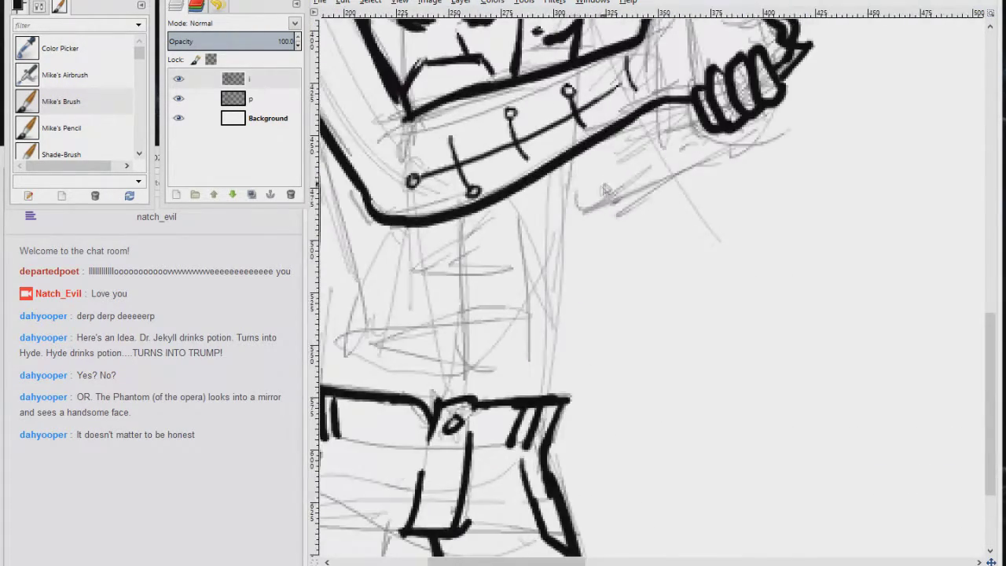
Ink the right edge of the torso from below the forearm down to the waistband.
{"action": "scroll", "coordinate": [589, 177], "scroll_direction": "up", "scroll_amount": 2}
{"action": "scroll", "coordinate": [589, 177], "scroll_direction": "right", "scroll_amount": 2}
{"action": "left_click_drag", "start_coordinate": [531, 197], "coordinate": [494, 444]}
Ink the navel and the short abdominal muscle lines on the bare stomach between the forearm and the waistband.
{"action": "scroll", "coordinate": [495, 440], "scroll_direction": "left", "scroll_amount": 4}
{"action": "scroll", "coordinate": [495, 440], "scroll_direction": "down", "scroll_amount": 2}
{"action": "left_click_drag", "start_coordinate": [559, 308], "coordinate": [554, 336]}
{"action": "left_click_drag", "start_coordinate": [503, 274], "coordinate": [546, 275]}
{"action": "left_click_drag", "start_coordinate": [571, 275], "coordinate": [603, 277]}
{"action": "left_click_drag", "start_coordinate": [483, 291], "coordinate": [493, 326]}
{"action": "left_click_drag", "start_coordinate": [500, 374], "coordinate": [554, 371]}
{"action": "scroll", "coordinate": [550, 314], "scroll_direction": "up", "scroll_amount": 3}
{"action": "scroll", "coordinate": [550, 315], "scroll_direction": "right", "scroll_amount": 1}
{"action": "left_click_drag", "start_coordinate": [581, 307], "coordinate": [606, 343]}
{"action": "left_click_drag", "start_coordinate": [536, 330], "coordinate": [535, 371]}
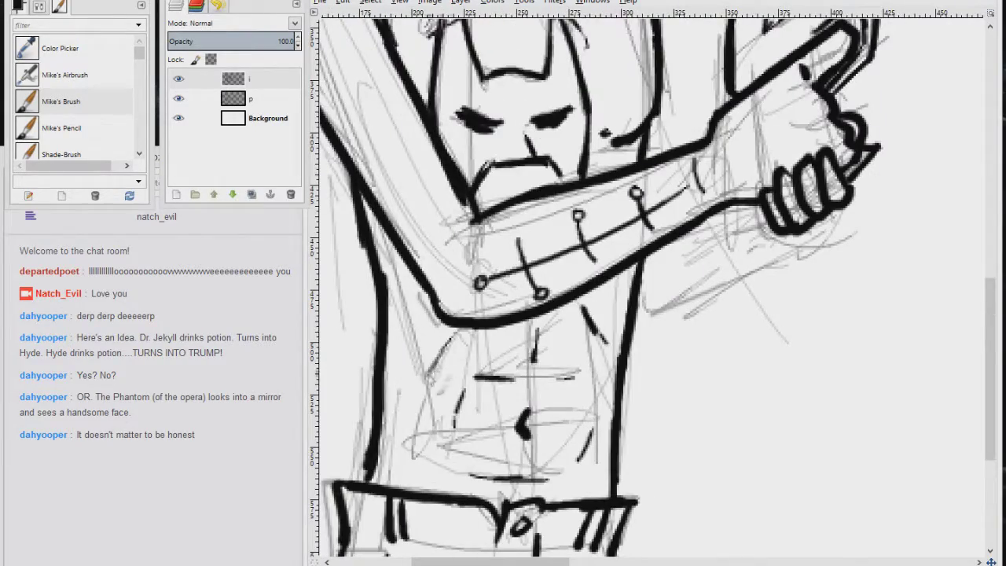
Ink the right collarbone from the notch below the neck towards the shoulder.
{"action": "scroll", "coordinate": [576, 320], "scroll_direction": "up", "scroll_amount": 6}
{"action": "scroll", "coordinate": [576, 320], "scroll_direction": "left", "scroll_amount": 6}
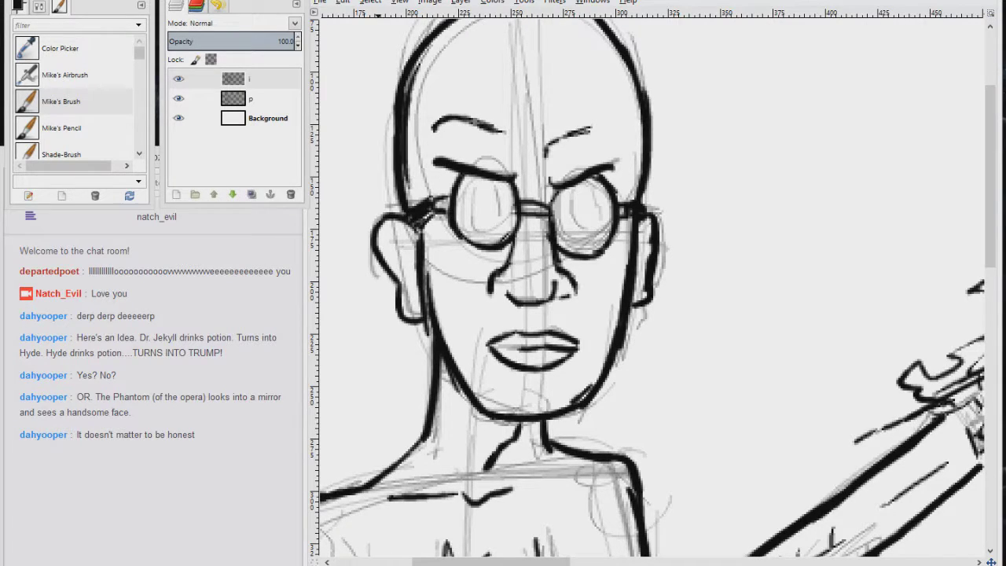
{"action": "scroll", "coordinate": [562, 310], "scroll_direction": "down", "scroll_amount": 5}
{"action": "scroll", "coordinate": [562, 310], "scroll_direction": "left", "scroll_amount": 2}
{"action": "left_click_drag", "start_coordinate": [565, 194], "coordinate": [639, 163]}
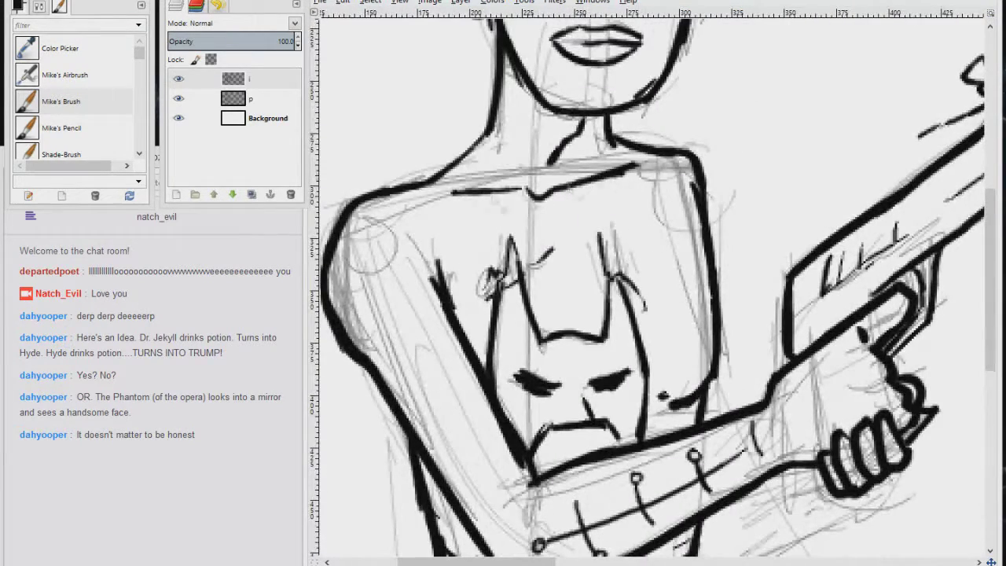
Ink the inner edge of the left trouser leg from the fly down to the canvas edge.
{"action": "scroll", "coordinate": [462, 259], "scroll_direction": "down", "scroll_amount": 5}
{"action": "scroll", "coordinate": [472, 542], "scroll_direction": "up", "scroll_amount": 5}
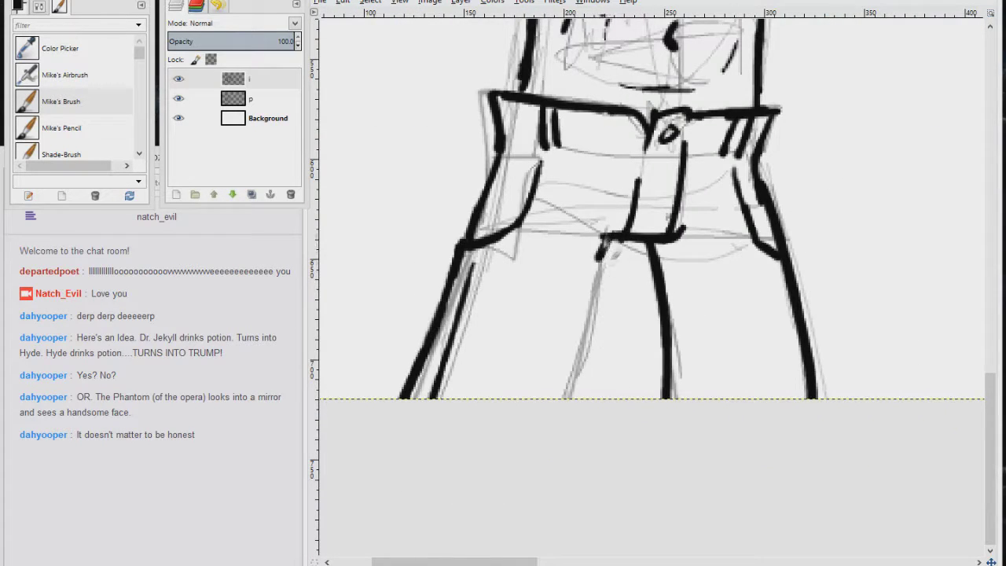
{"action": "left_click_drag", "start_coordinate": [607, 243], "coordinate": [566, 401]}
{"action": "scroll", "coordinate": [565, 401], "scroll_direction": "down", "scroll_amount": 5}
Save the inked drawing as Shadowman.xcf in the Just Stuff folder inside Scarlet Acres.
{"action": "key", "text": "ctrl+s"}
{"action": "left_click", "coordinate": [414, 265]}
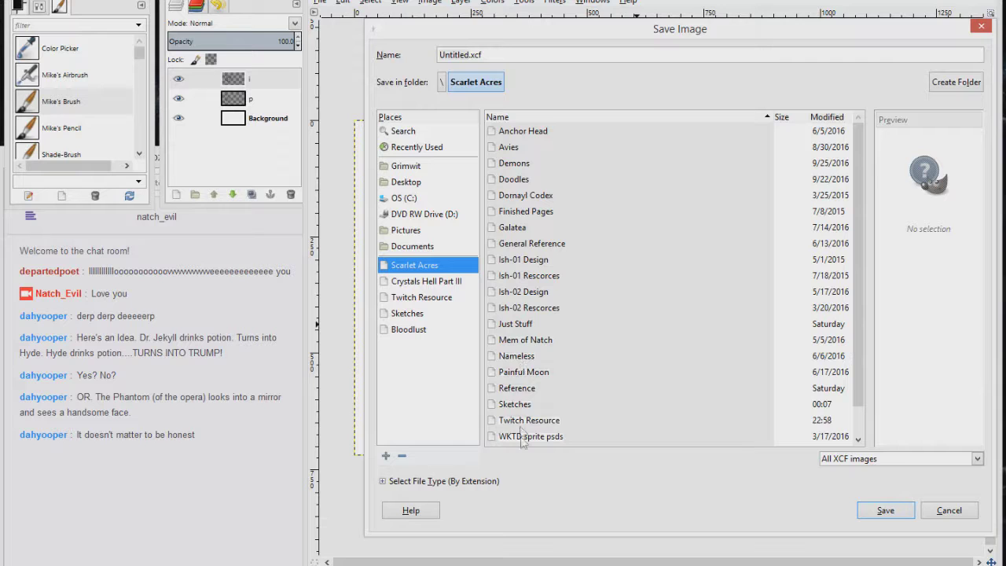
{"action": "scroll", "coordinate": [853, 235], "scroll_direction": "down", "scroll_amount": 1}
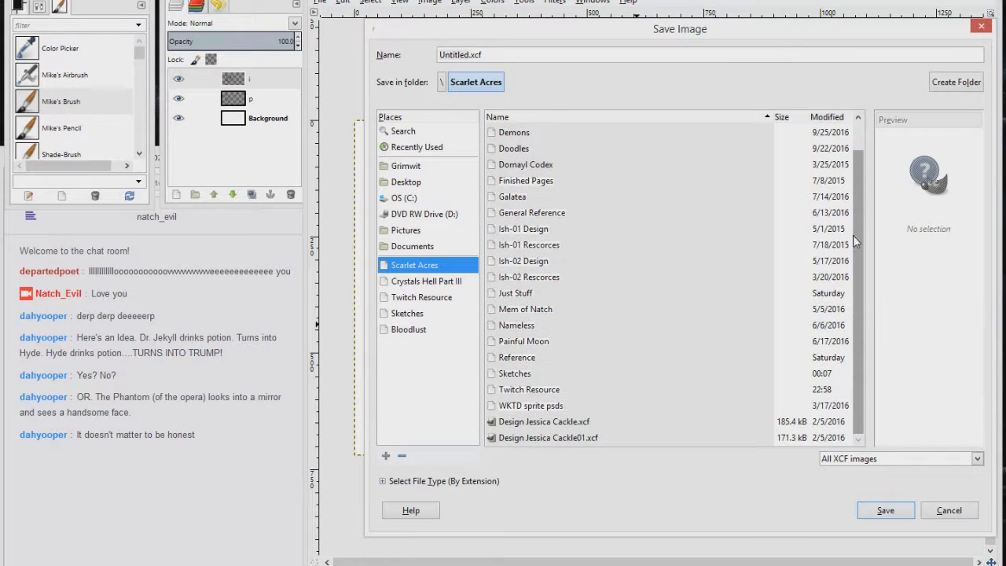
{"action": "scroll", "coordinate": [863, 177], "scroll_direction": "up", "scroll_amount": 1}
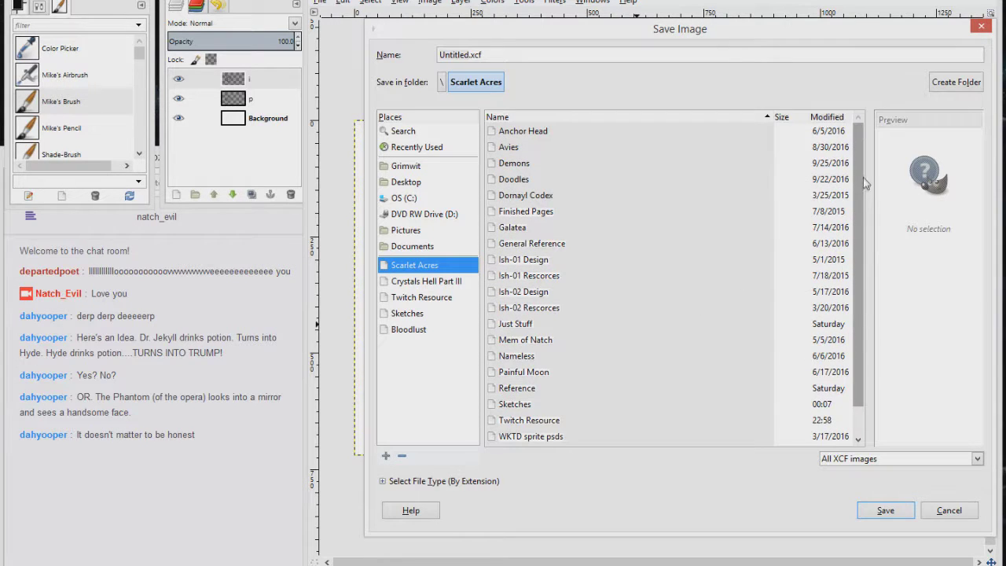
{"action": "double_click", "coordinate": [511, 325]}
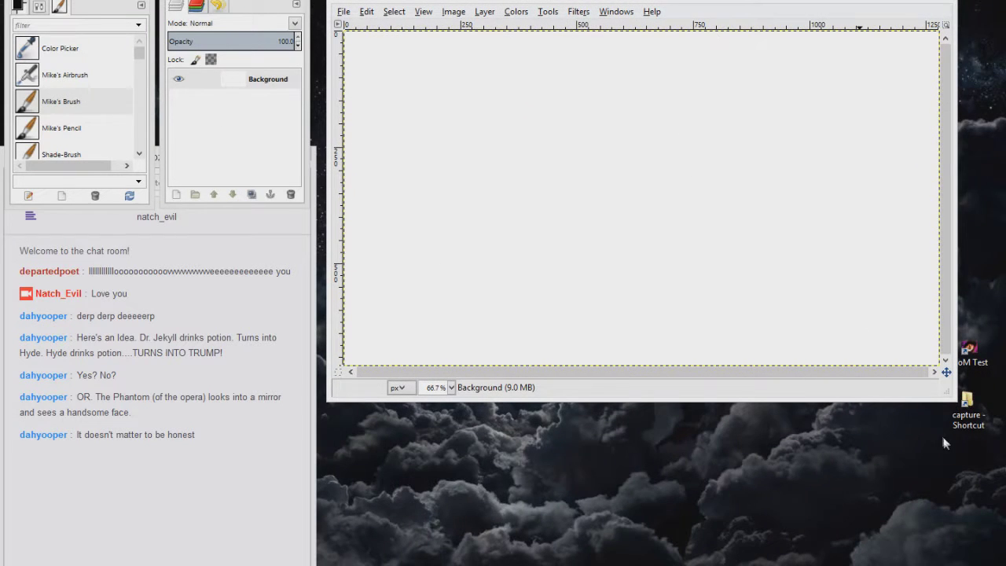
Paste the character turnaround reference into the blank image, scale it down and place it on the canvas's upper right.
{"action": "left_click_drag", "start_coordinate": [947, 391], "coordinate": [992, 538]}
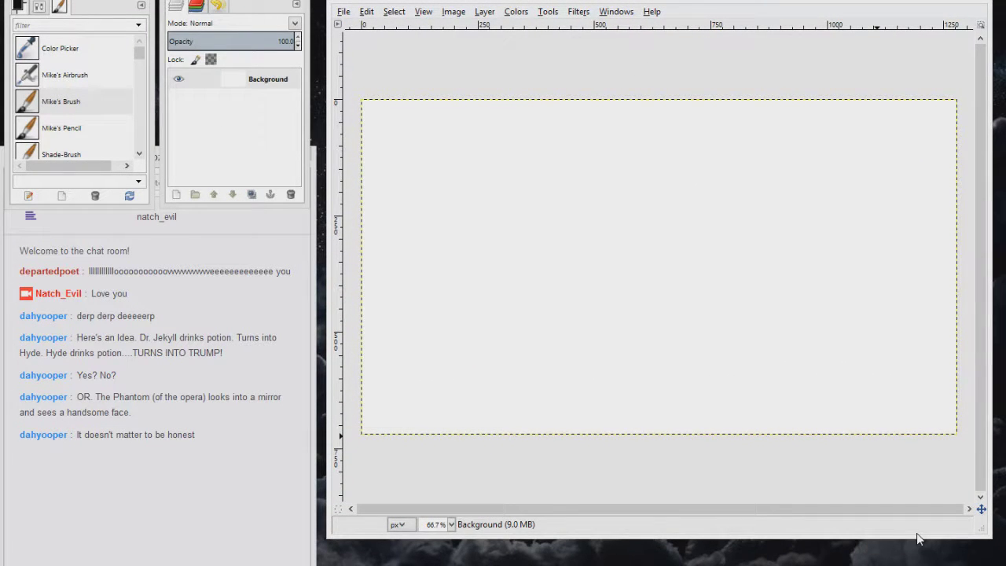
{"action": "key", "text": "ctrl+v"}
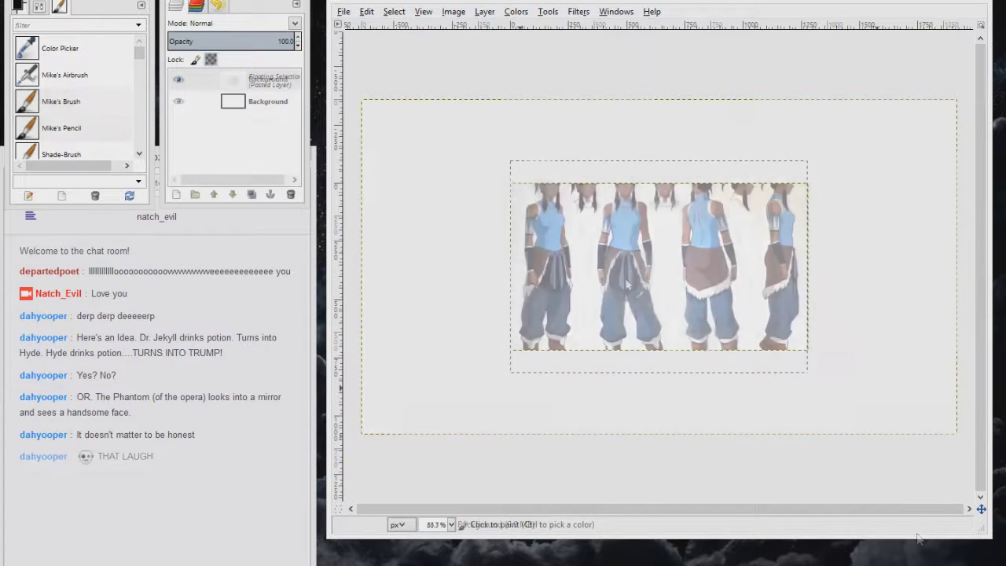
{"action": "key", "text": "shift+s"}
{"action": "left_click", "coordinate": [659, 268]}
{"action": "left_click", "coordinate": [173, 296]}
{"action": "left_click", "coordinate": [507, 164]}
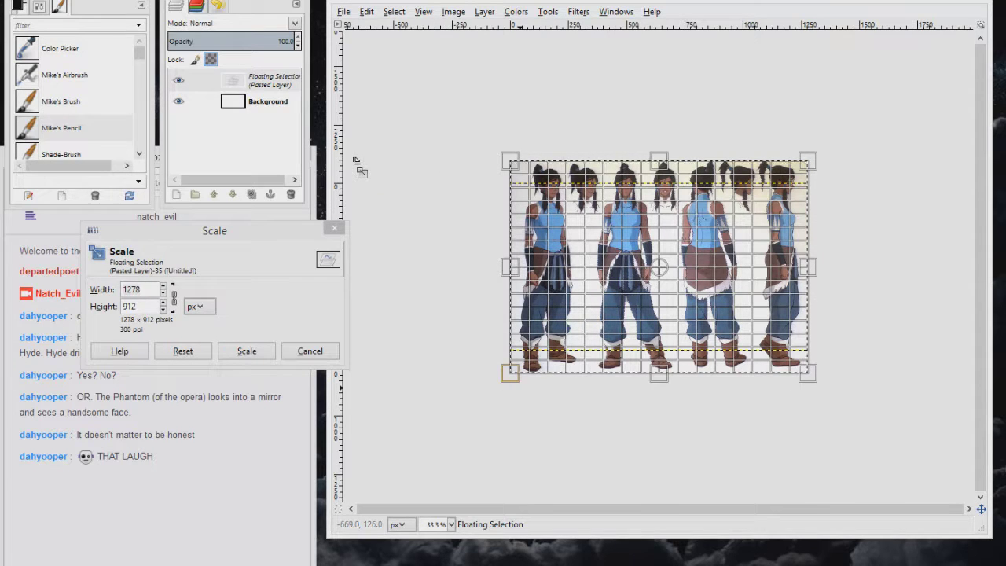
{"action": "left_click_drag", "start_coordinate": [510, 164], "coordinate": [666, 273]}
{"action": "left_click_drag", "start_coordinate": [813, 380], "coordinate": [779, 355]}
{"action": "left_click_drag", "start_coordinate": [723, 313], "coordinate": [744, 215]}
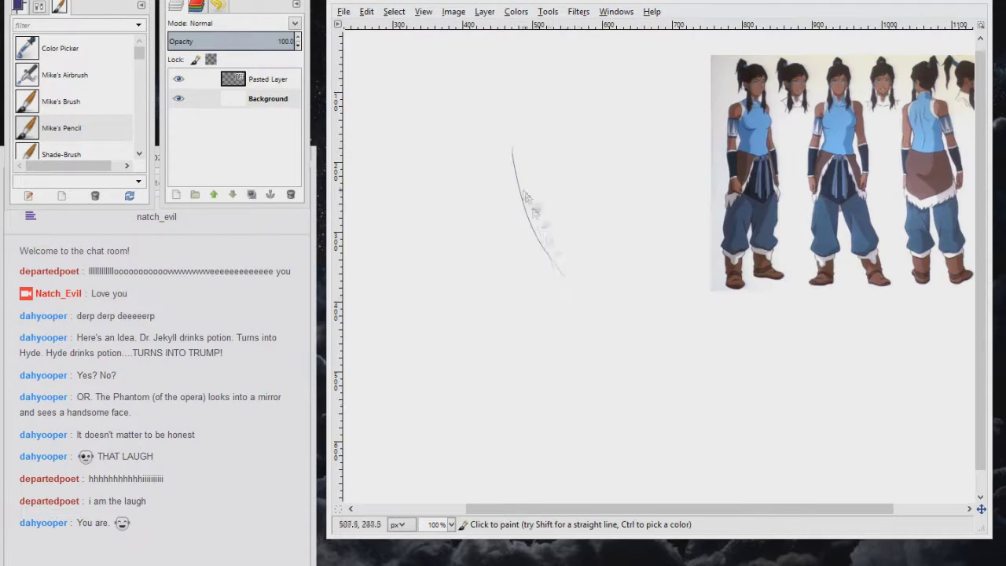
Sketch the leaning figure's line of action, ribcage, waist and tilted pelvis in pencil beside the reference.
{"action": "left_click_drag", "start_coordinate": [577, 299], "coordinate": [566, 420]}
{"action": "left_click_drag", "start_coordinate": [571, 157], "coordinate": [501, 219]}
{"action": "left_click_drag", "start_coordinate": [539, 332], "coordinate": [602, 331]}
{"action": "mouse_move", "coordinate": [503, 216]}
{"action": "left_mouse_down"}
{"action": "mouse_move", "coordinate": [543, 258]}
{"action": "mouse_move", "coordinate": [581, 177]}
{"action": "left_mouse_up"}
{"action": "left_click_drag", "start_coordinate": [558, 271], "coordinate": [531, 334]}
{"action": "left_click_drag", "start_coordinate": [573, 181], "coordinate": [605, 330]}
{"action": "left_click_drag", "start_coordinate": [550, 252], "coordinate": [526, 323]}
{"action": "mouse_move", "coordinate": [542, 275]}
{"action": "left_mouse_down"}
{"action": "mouse_move", "coordinate": [564, 298]}
{"action": "mouse_move", "coordinate": [614, 280]}
{"action": "mouse_move", "coordinate": [653, 330]}
{"action": "left_mouse_up"}
{"action": "left_click_drag", "start_coordinate": [564, 165], "coordinate": [589, 251]}
{"action": "left_click_drag", "start_coordinate": [578, 189], "coordinate": [609, 322]}
Sketch the leaning figure's leg construction lines from the hips downward.
{"action": "left_click_drag", "start_coordinate": [601, 299], "coordinate": [571, 477]}
{"action": "left_click_drag", "start_coordinate": [605, 323], "coordinate": [563, 496]}
{"action": "mouse_move", "coordinate": [526, 330]}
{"action": "left_mouse_down"}
{"action": "mouse_move", "coordinate": [625, 277]}
{"action": "mouse_move", "coordinate": [557, 417]}
{"action": "left_mouse_up"}
{"action": "left_click_drag", "start_coordinate": [566, 387], "coordinate": [554, 437]}
Sketch the tilted oval head, the neck and the round shoulder joints above the ribcage.
{"action": "left_click_drag", "start_coordinate": [525, 169], "coordinate": [476, 157]}
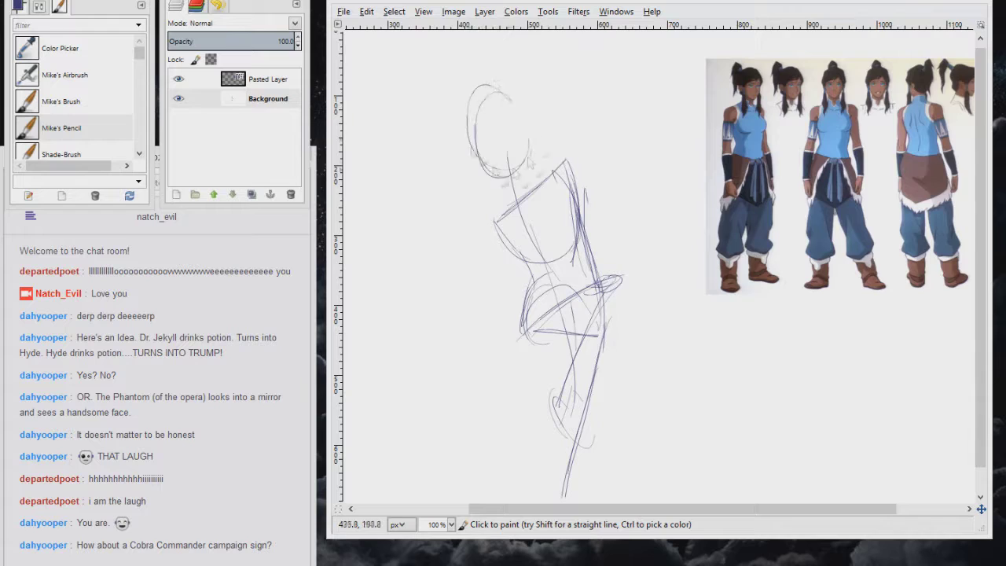
{"action": "left_click_drag", "start_coordinate": [503, 82], "coordinate": [480, 173]}
{"action": "left_click_drag", "start_coordinate": [452, 142], "coordinate": [393, 157]}
{"action": "mouse_move", "coordinate": [433, 110]}
{"action": "left_mouse_down"}
{"action": "mouse_move", "coordinate": [460, 213]}
{"action": "mouse_move", "coordinate": [421, 255]}
{"action": "left_mouse_up"}
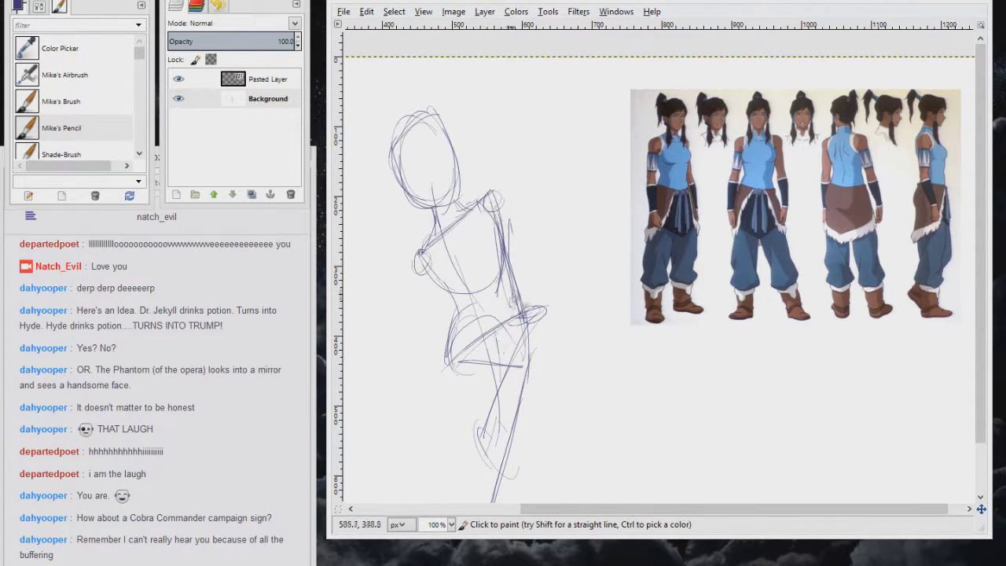
Try a long curved stroke for an arm raised from the upper shoulder, then undo it.
{"action": "scroll", "coordinate": [578, 210], "scroll_direction": "down", "scroll_amount": 2}
{"action": "left_click", "coordinate": [236, 452]}
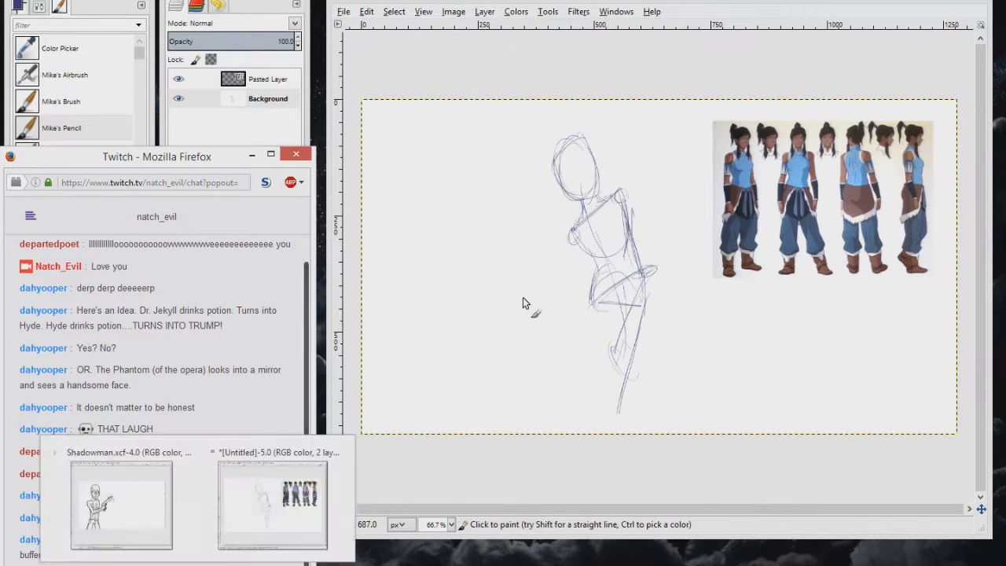
{"action": "left_click_drag", "start_coordinate": [602, 169], "coordinate": [615, 209]}
{"action": "left_click_drag", "start_coordinate": [598, 102], "coordinate": [627, 185]}
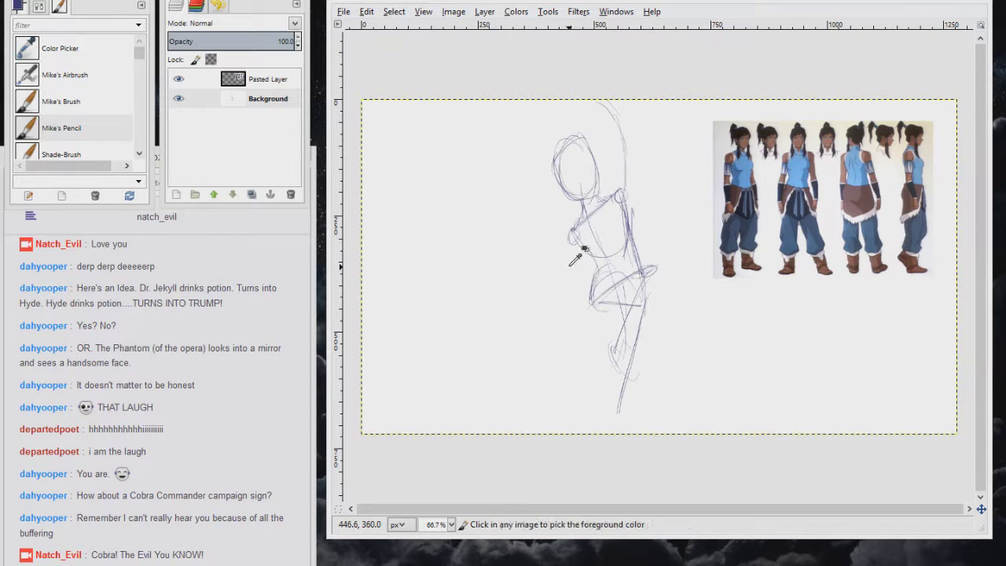
{"action": "key", "text": "ctrl+z"}
Select the whole figure sketch, float it and scale it down on the canvas.
{"action": "key", "text": "r"}
{"action": "mouse_move", "coordinate": [529, 131]}
{"action": "left_mouse_down"}
{"action": "mouse_move", "coordinate": [602, 338]}
{"action": "mouse_move", "coordinate": [682, 434]}
{"action": "left_mouse_up"}
{"action": "key", "text": "ctrl+shift+l"}
{"action": "key", "text": "shift+s"}
{"action": "left_click", "coordinate": [674, 467]}
{"action": "key", "text": "Return"}
{"action": "key", "text": "ctrl+h"}
Sketch the figure's raised arm and lowered arm with their hands, plus the breasts, using Mike's Pencil.
{"action": "key", "text": "1"}
{"action": "key", "text": "n"}
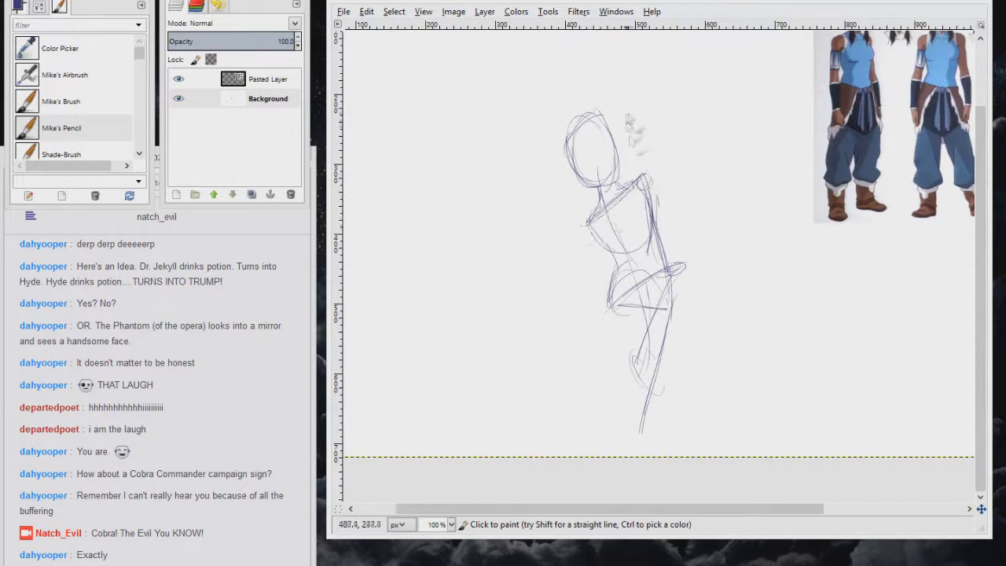
{"action": "scroll", "coordinate": [638, 130], "scroll_direction": "up", "scroll_amount": 5}
{"action": "scroll", "coordinate": [638, 130], "scroll_direction": "right", "scroll_amount": 2}
{"action": "left_click_drag", "start_coordinate": [627, 253], "coordinate": [594, 283]}
{"action": "mouse_move", "coordinate": [565, 189]}
{"action": "left_mouse_down"}
{"action": "mouse_move", "coordinate": [621, 259]}
{"action": "mouse_move", "coordinate": [586, 303]}
{"action": "left_mouse_up"}
{"action": "mouse_move", "coordinate": [518, 354]}
{"action": "left_mouse_down"}
{"action": "mouse_move", "coordinate": [503, 421]}
{"action": "mouse_move", "coordinate": [535, 397]}
{"action": "mouse_move", "coordinate": [531, 422]}
{"action": "left_mouse_up"}
Sketch the hips' outer curve, the bent front leg and the standing leg behind it.
{"action": "scroll", "coordinate": [588, 322], "scroll_direction": "down", "scroll_amount": 5}
{"action": "scroll", "coordinate": [588, 321], "scroll_direction": "right", "scroll_amount": 1}
{"action": "mouse_move", "coordinate": [570, 228]}
{"action": "left_mouse_down"}
{"action": "mouse_move", "coordinate": [536, 271]}
{"action": "mouse_move", "coordinate": [583, 237]}
{"action": "mouse_move", "coordinate": [558, 319]}
{"action": "left_mouse_up"}
{"action": "scroll", "coordinate": [538, 296], "scroll_direction": "down", "scroll_amount": 1}
{"action": "scroll", "coordinate": [538, 296], "scroll_direction": "right", "scroll_amount": 1}
{"action": "left_click_drag", "start_coordinate": [574, 360], "coordinate": [579, 399]}
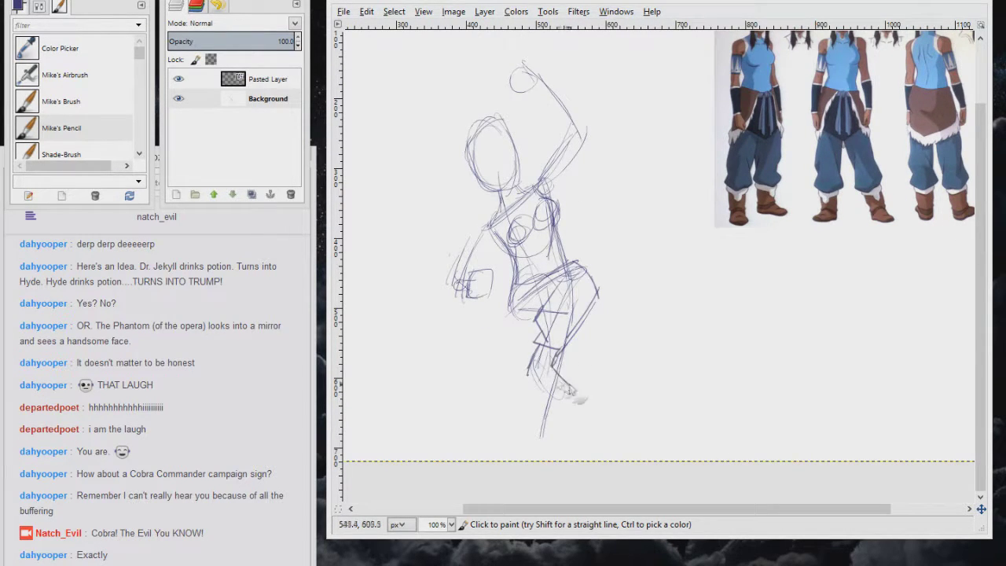
{"action": "mouse_move", "coordinate": [526, 376]}
{"action": "left_mouse_down"}
{"action": "mouse_move", "coordinate": [525, 338]}
{"action": "mouse_move", "coordinate": [528, 439]}
{"action": "left_mouse_up"}
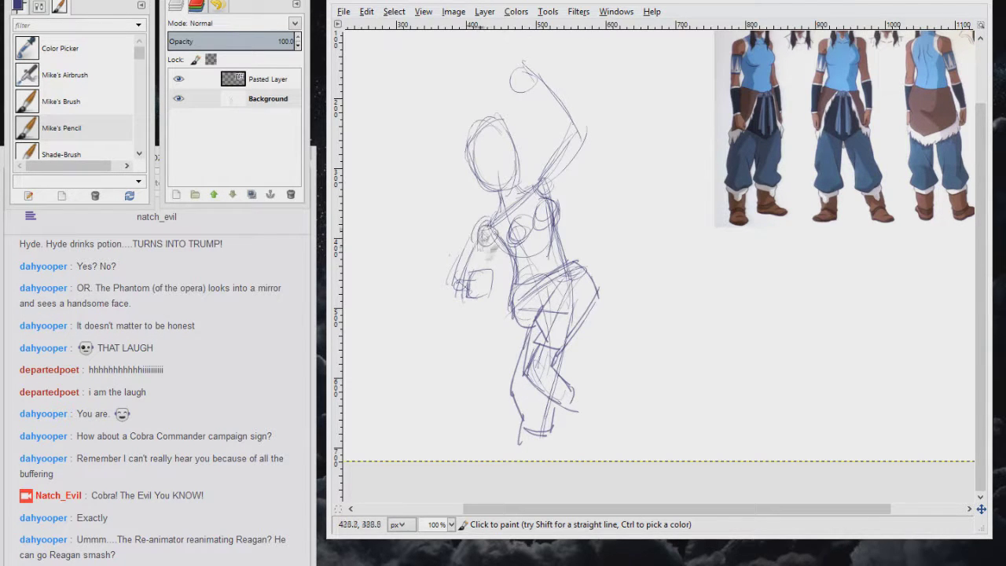
Thicken the raised arm with inner and outer contours and add the tilted guide line across the face.
{"action": "scroll", "coordinate": [485, 303], "scroll_direction": "up", "scroll_amount": 2}
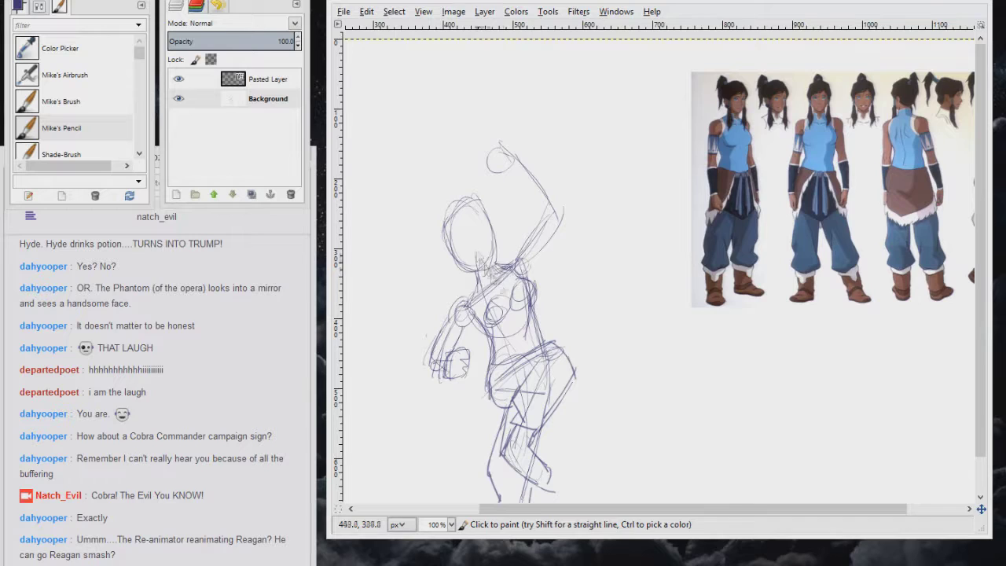
{"action": "left_click_drag", "start_coordinate": [537, 267], "coordinate": [561, 214]}
{"action": "scroll", "coordinate": [542, 236], "scroll_direction": "up", "scroll_amount": 1}
{"action": "scroll", "coordinate": [543, 236], "scroll_direction": "right", "scroll_amount": 2}
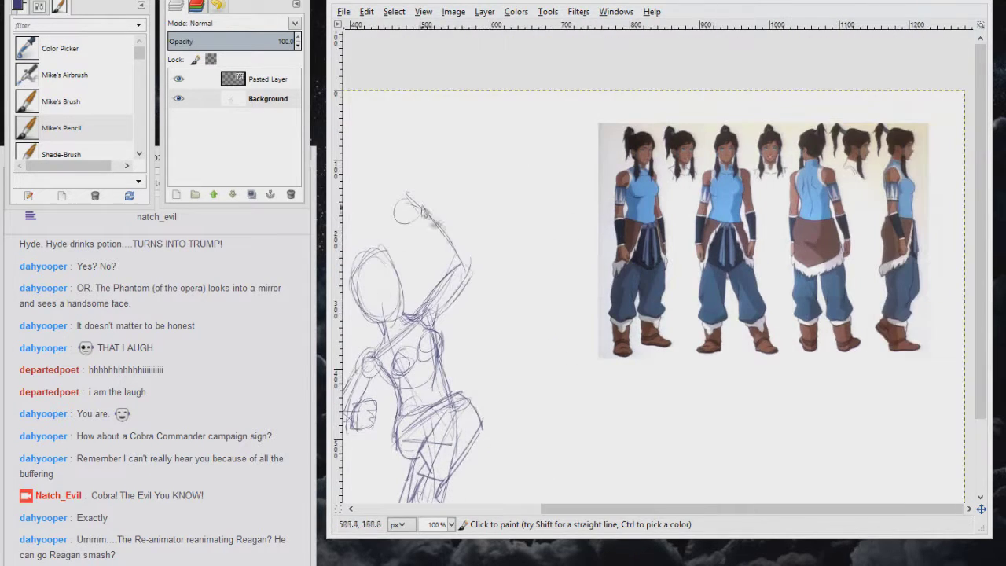
{"action": "scroll", "coordinate": [457, 259], "scroll_direction": "down", "scroll_amount": 1}
{"action": "scroll", "coordinate": [458, 259], "scroll_direction": "left", "scroll_amount": 2}
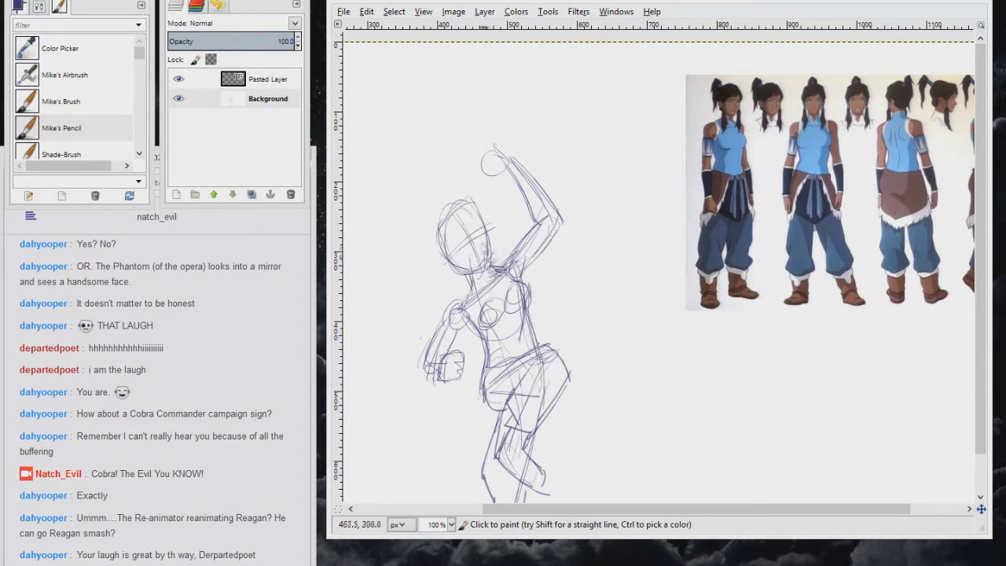
Sketch the smiling face, the hairline and a large ponytail falling behind the lowered arm.
{"action": "scroll", "coordinate": [488, 258], "scroll_direction": "up", "scroll_amount": 2}
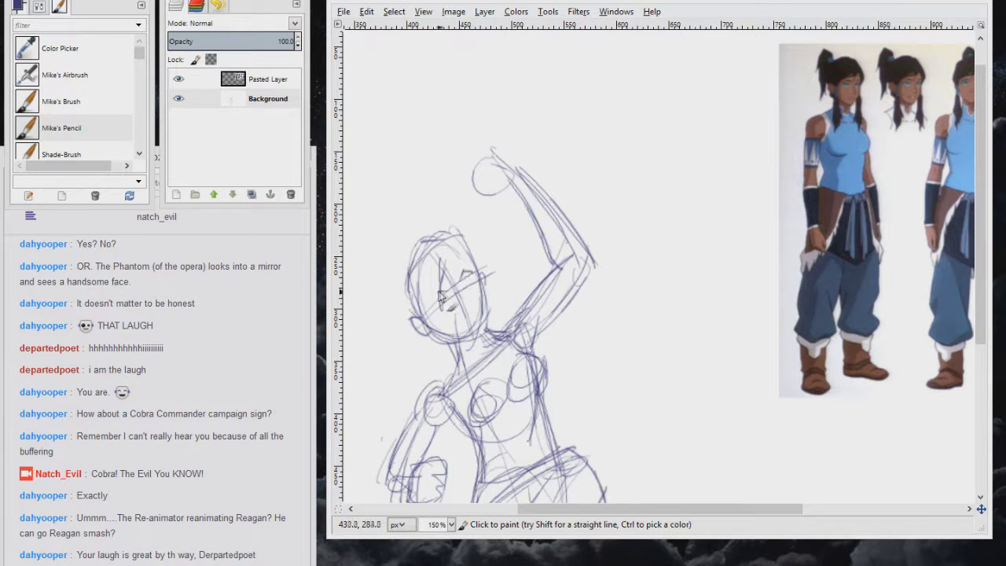
{"action": "left_click_drag", "start_coordinate": [468, 299], "coordinate": [443, 264]}
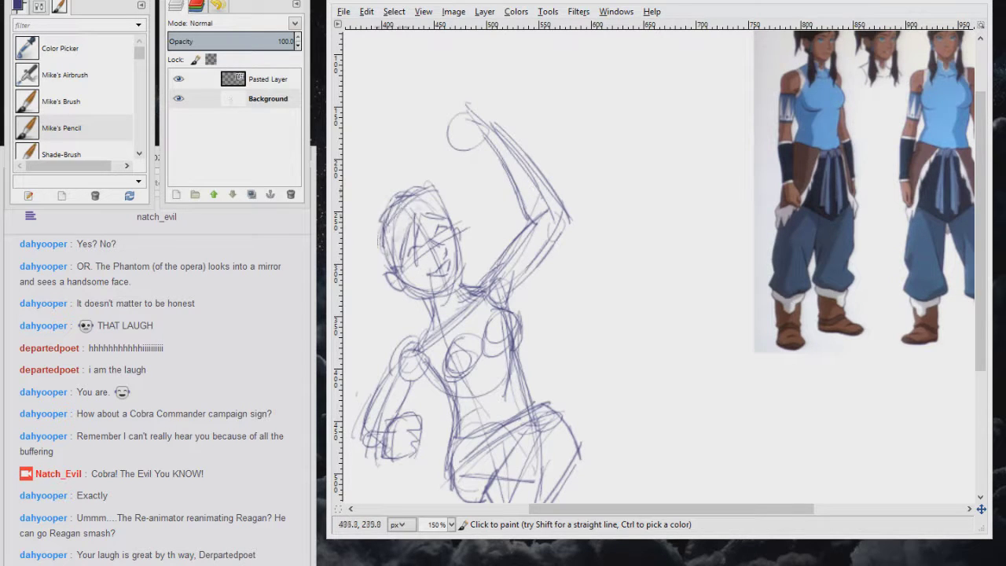
{"action": "left_click_drag", "start_coordinate": [384, 263], "coordinate": [529, 210]}
{"action": "mouse_move", "coordinate": [530, 318]}
{"action": "left_mouse_down"}
{"action": "mouse_move", "coordinate": [418, 222]}
{"action": "mouse_move", "coordinate": [460, 205]}
{"action": "left_mouse_up"}
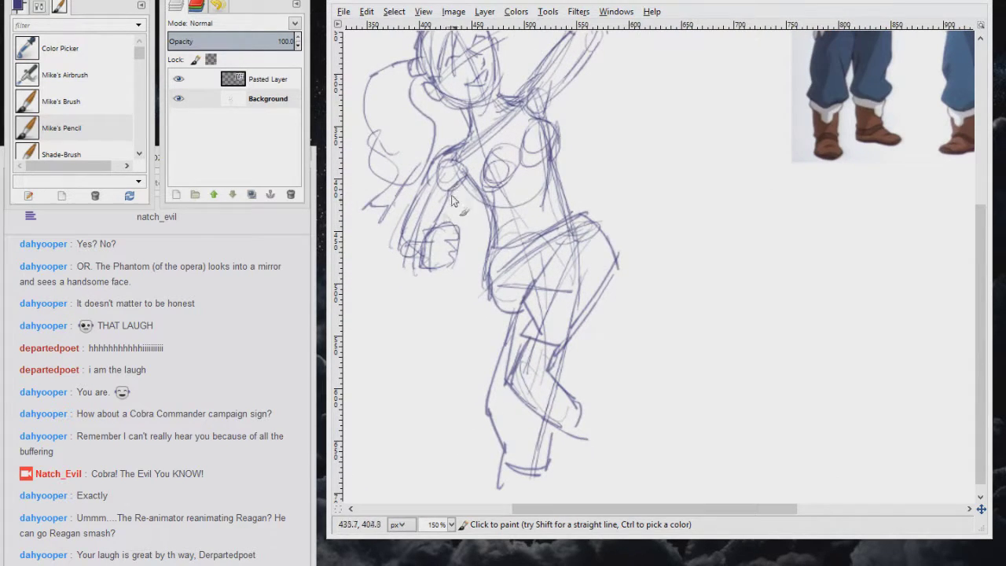
{"action": "scroll", "coordinate": [452, 203], "scroll_direction": "up", "scroll_amount": 4}
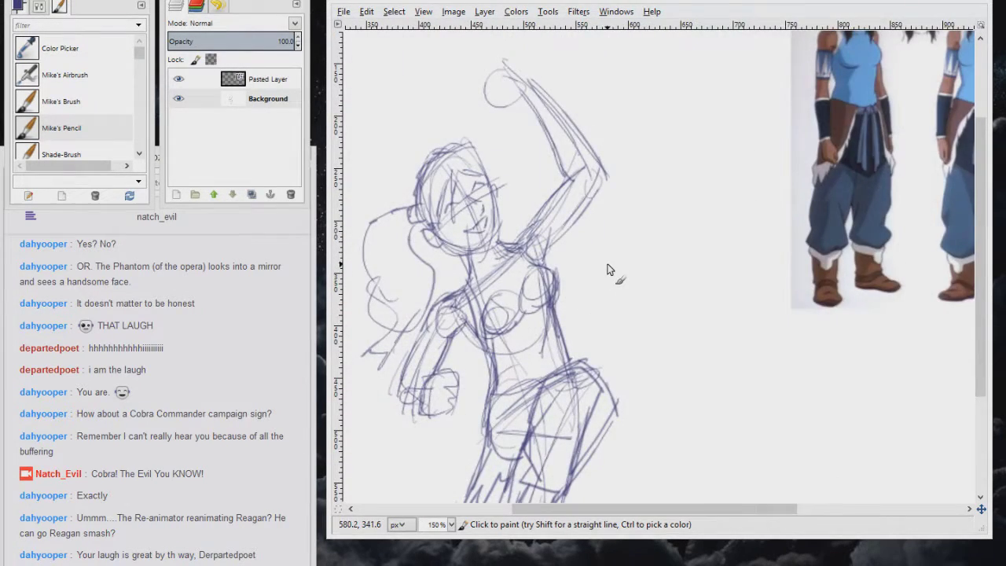
{"action": "scroll", "coordinate": [607, 270], "scroll_direction": "down", "scroll_amount": 2}
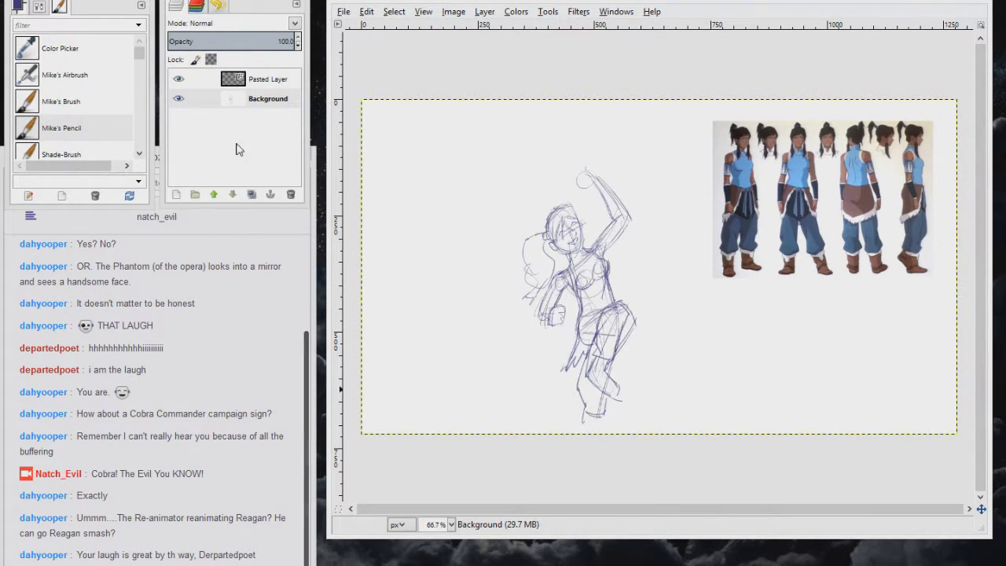
Fill a rectangular selection over the figure with the foreground colour and close the untitled image, discarding its changes.
{"action": "left_click_drag", "start_coordinate": [488, 151], "coordinate": [716, 474]}
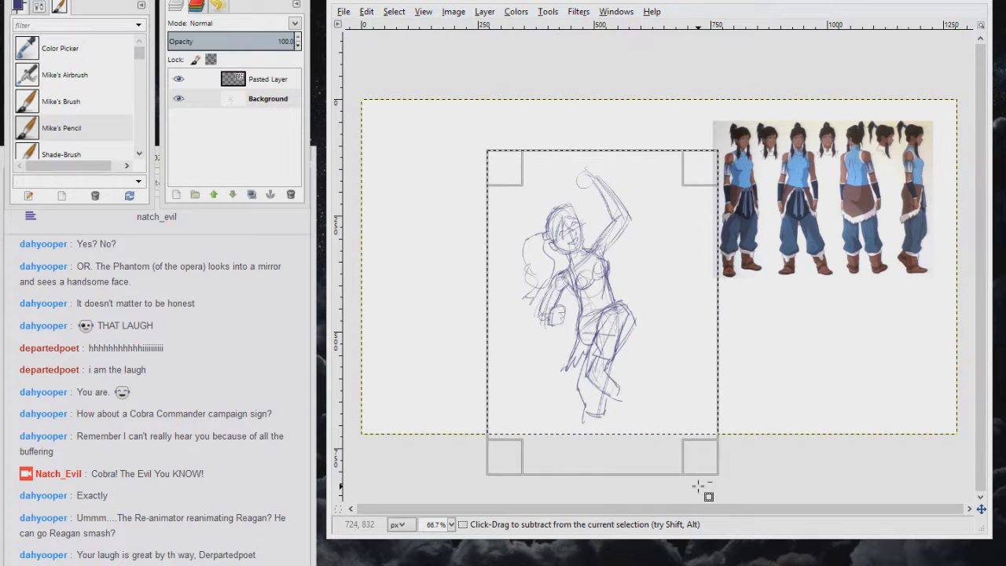
{"action": "key", "text": "ctrl+comma"}
{"action": "key", "text": "ctrl+w"}
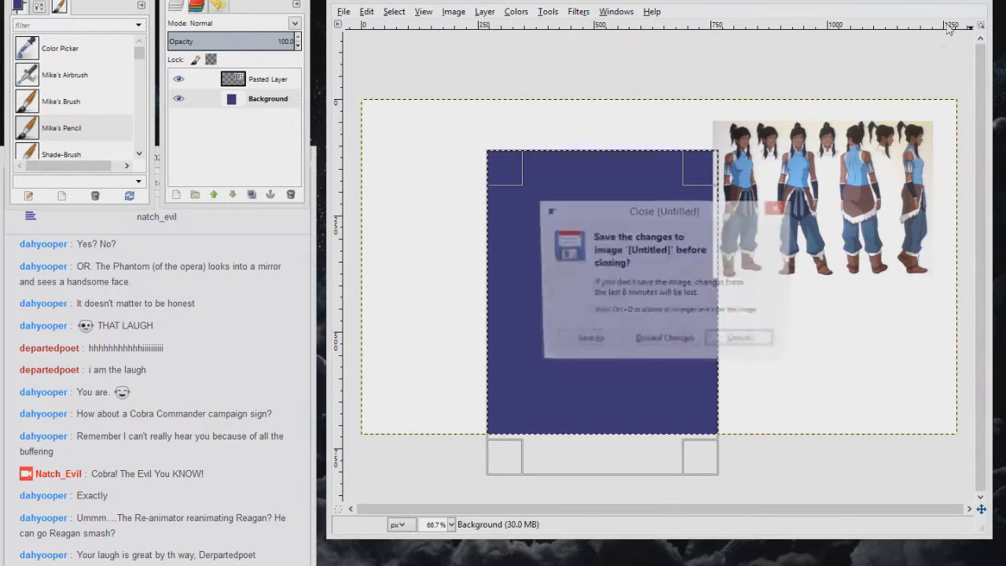
{"action": "left_click", "coordinate": [657, 339]}
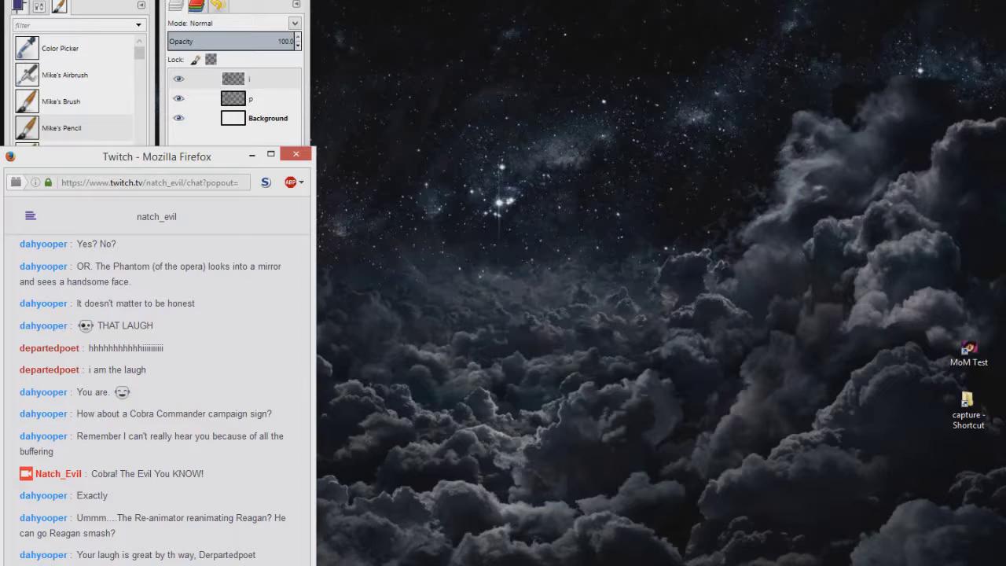
Start a blank image and sketch a standing figure's line of action, torso sides and first leg lines in pencil.
{"action": "left_click", "coordinate": [410, 565]}
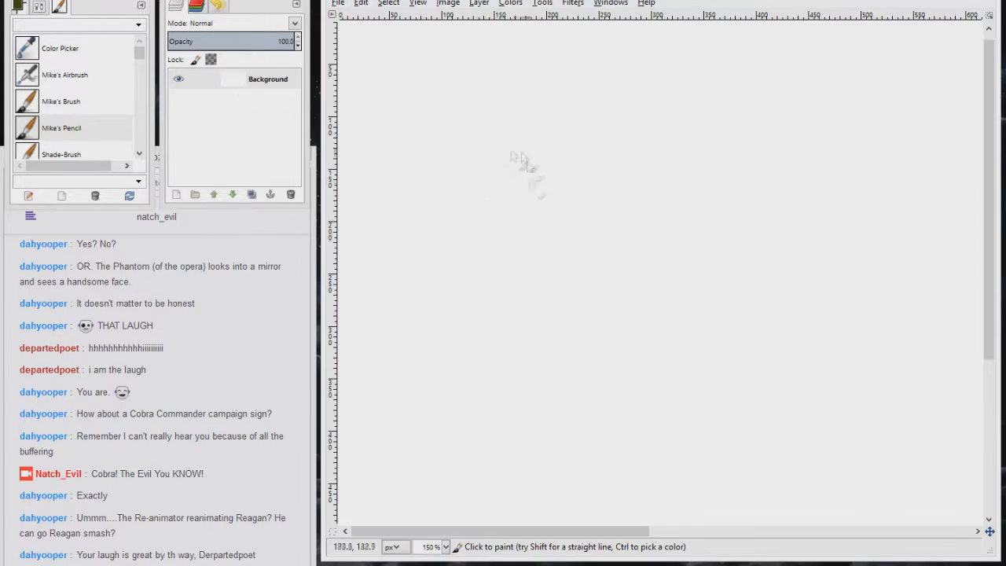
{"action": "mouse_move", "coordinate": [515, 145]}
{"action": "left_mouse_down"}
{"action": "mouse_move", "coordinate": [554, 236]}
{"action": "mouse_move", "coordinate": [510, 306]}
{"action": "mouse_move", "coordinate": [480, 522]}
{"action": "left_mouse_up"}
{"action": "mouse_move", "coordinate": [450, 258]}
{"action": "left_mouse_down"}
{"action": "mouse_move", "coordinate": [554, 250]}
{"action": "mouse_move", "coordinate": [521, 358]}
{"action": "left_mouse_up"}
{"action": "left_click_drag", "start_coordinate": [450, 261], "coordinate": [445, 362]}
{"action": "mouse_move", "coordinate": [448, 397]}
{"action": "left_mouse_down"}
{"action": "mouse_move", "coordinate": [528, 397]}
{"action": "mouse_move", "coordinate": [455, 523]}
{"action": "left_mouse_up"}
{"action": "left_click_drag", "start_coordinate": [480, 400], "coordinate": [492, 523]}
Extend the standing figure's leg contours from the hips down and apart towards the feet.
{"action": "scroll", "coordinate": [522, 436], "scroll_direction": "down", "scroll_amount": 3}
{"action": "mouse_move", "coordinate": [534, 252]}
{"action": "left_mouse_down"}
{"action": "mouse_move", "coordinate": [558, 377]}
{"action": "mouse_move", "coordinate": [599, 432]}
{"action": "left_mouse_up"}
{"action": "left_click_drag", "start_coordinate": [495, 283], "coordinate": [559, 444]}
{"action": "left_click_drag", "start_coordinate": [460, 279], "coordinate": [455, 444]}
{"action": "left_click_drag", "start_coordinate": [493, 268], "coordinate": [503, 413]}
Sketch the standing figure's round head, neck and the front outline of the face.
{"action": "mouse_move", "coordinate": [476, 153]}
{"action": "left_mouse_down"}
{"action": "mouse_move", "coordinate": [521, 161]}
{"action": "mouse_move", "coordinate": [489, 230]}
{"action": "left_mouse_up"}
{"action": "left_click_drag", "start_coordinate": [535, 144], "coordinate": [488, 231]}
{"action": "left_click_drag", "start_coordinate": [479, 161], "coordinate": [499, 146]}
{"action": "left_click_drag", "start_coordinate": [462, 166], "coordinate": [499, 133]}
{"action": "mouse_move", "coordinate": [526, 140]}
{"action": "left_mouse_down"}
{"action": "mouse_move", "coordinate": [471, 162]}
{"action": "mouse_move", "coordinate": [477, 180]}
{"action": "mouse_move", "coordinate": [536, 169]}
{"action": "mouse_move", "coordinate": [516, 154]}
{"action": "mouse_move", "coordinate": [489, 203]}
{"action": "left_mouse_up"}
{"action": "left_click_drag", "start_coordinate": [495, 143], "coordinate": [447, 174]}
{"action": "left_click_drag", "start_coordinate": [568, 168], "coordinate": [553, 270]}
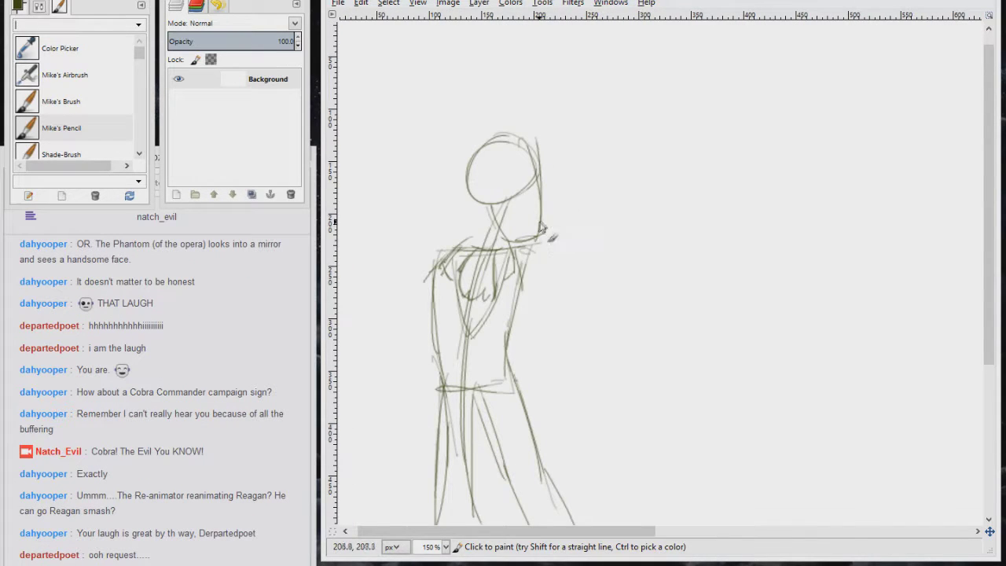
Sketch the jaw, eyes, nose, mouth and ear of the standing figure, with swept-back hair.
{"action": "mouse_move", "coordinate": [501, 182]}
{"action": "left_mouse_down"}
{"action": "mouse_move", "coordinate": [555, 173]}
{"action": "mouse_move", "coordinate": [543, 234]}
{"action": "left_mouse_up"}
{"action": "mouse_move", "coordinate": [503, 188]}
{"action": "left_mouse_down"}
{"action": "mouse_move", "coordinate": [528, 236]}
{"action": "mouse_move", "coordinate": [523, 200]}
{"action": "left_mouse_up"}
{"action": "left_click_drag", "start_coordinate": [538, 191], "coordinate": [547, 196]}
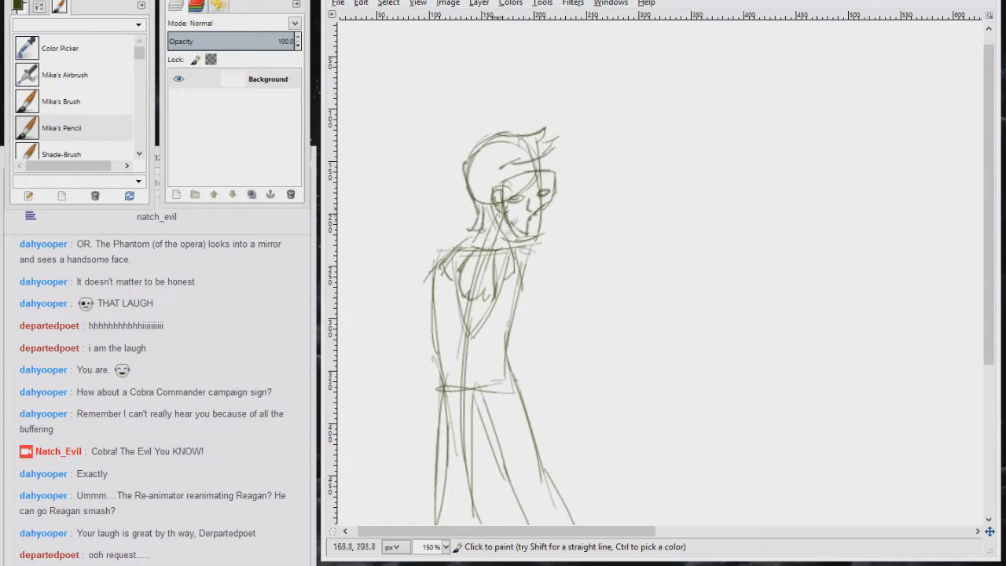
Sketch the standing figure's raised arm with its hand at the chin, and the other arm hanging with a frilled cuff and hand.
{"action": "left_click_drag", "start_coordinate": [549, 242], "coordinate": [564, 197]}
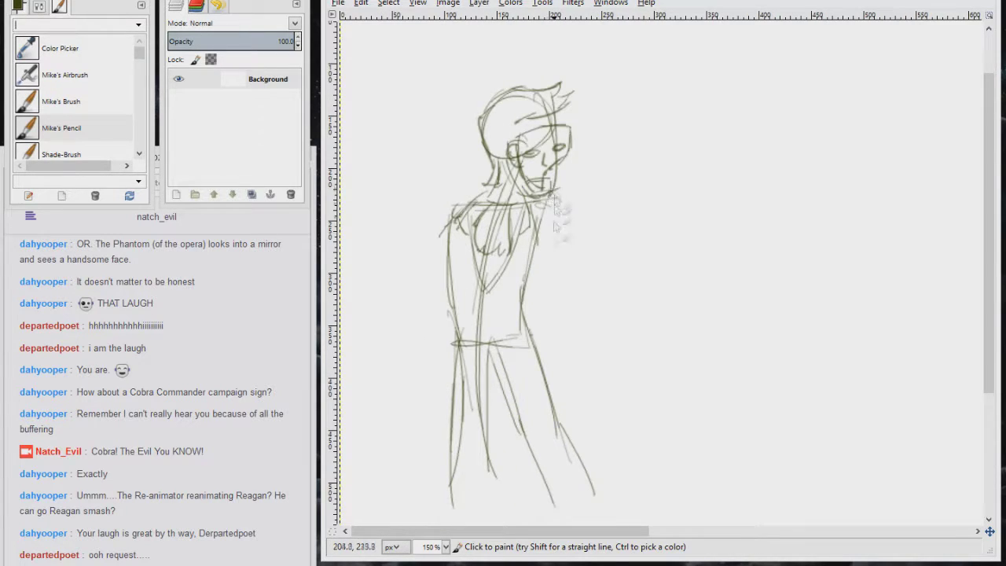
{"action": "left_click_drag", "start_coordinate": [559, 228], "coordinate": [570, 271]}
{"action": "left_click_drag", "start_coordinate": [569, 271], "coordinate": [571, 292]}
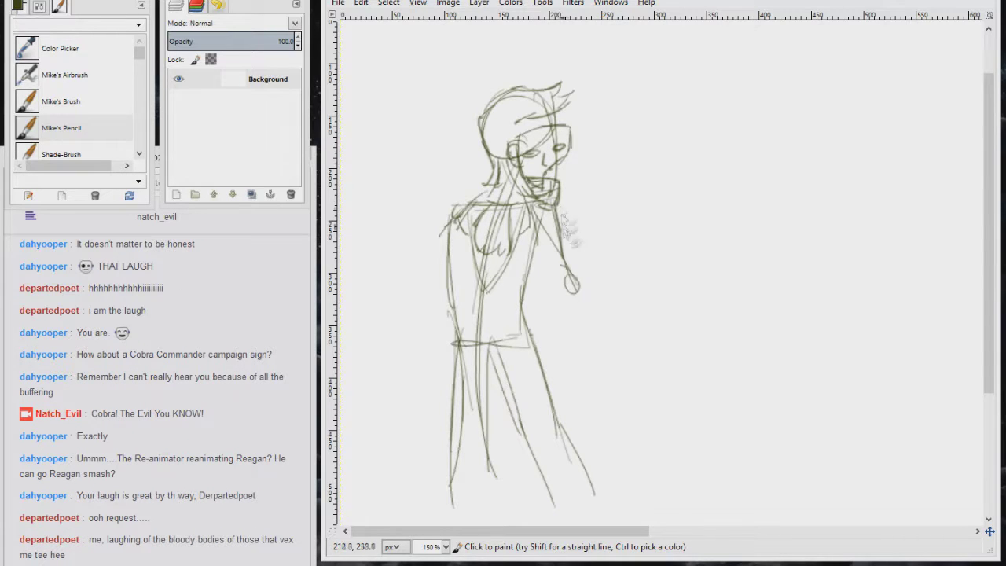
{"action": "left_click_drag", "start_coordinate": [541, 199], "coordinate": [541, 251]}
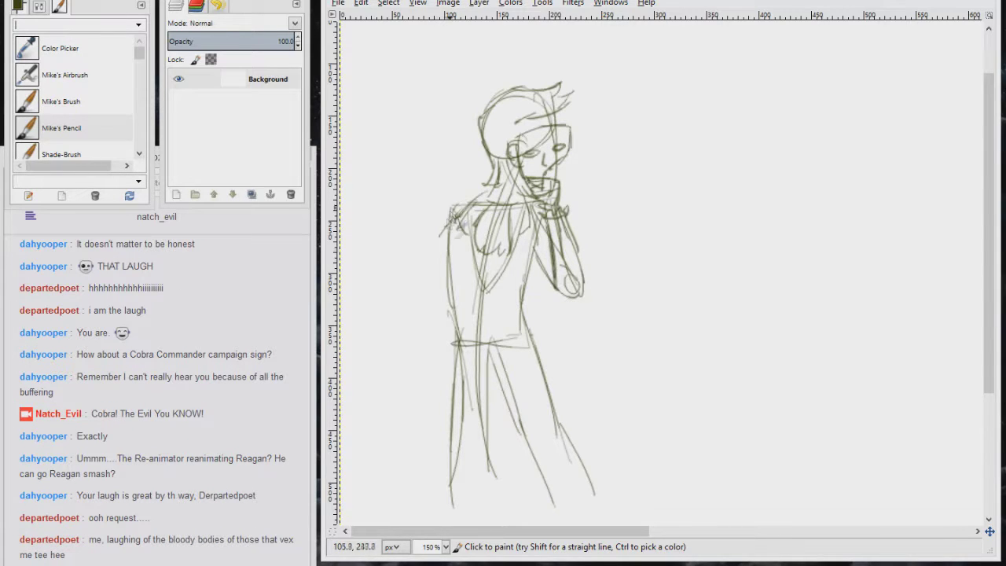
{"action": "mouse_move", "coordinate": [440, 325]}
{"action": "left_mouse_down"}
{"action": "mouse_move", "coordinate": [413, 393]}
{"action": "mouse_move", "coordinate": [425, 440]}
{"action": "mouse_move", "coordinate": [438, 303]}
{"action": "mouse_move", "coordinate": [410, 377]}
{"action": "left_mouse_up"}
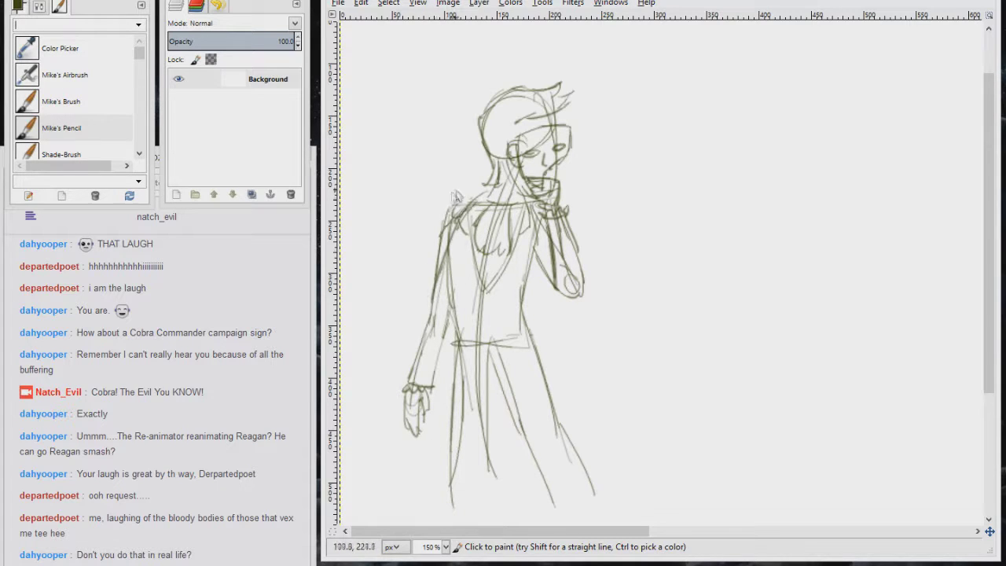
Sketch the figure's vest hem and reinforced trouser legs, with a long cape falling behind them towards the feet.
{"action": "left_click_drag", "start_coordinate": [452, 316], "coordinate": [441, 403]}
{"action": "left_click_drag", "start_coordinate": [444, 350], "coordinate": [425, 492]}
{"action": "mouse_move", "coordinate": [562, 299]}
{"action": "left_mouse_down"}
{"action": "mouse_move", "coordinate": [635, 514]}
{"action": "mouse_move", "coordinate": [621, 492]}
{"action": "left_mouse_up"}
{"action": "mouse_move", "coordinate": [507, 362]}
{"action": "left_mouse_down"}
{"action": "mouse_move", "coordinate": [542, 440]}
{"action": "mouse_move", "coordinate": [605, 511]}
{"action": "left_mouse_up"}
{"action": "left_click_drag", "start_coordinate": [452, 353], "coordinate": [459, 507]}
Sketch a tall oval standing mirror facing the figure, with a scalloped frame, side points, top finial and footed stand.
{"action": "mouse_move", "coordinate": [621, 102]}
{"action": "left_mouse_down"}
{"action": "mouse_move", "coordinate": [683, 70]}
{"action": "mouse_move", "coordinate": [731, 377]}
{"action": "mouse_move", "coordinate": [612, 353]}
{"action": "mouse_move", "coordinate": [729, 330]}
{"action": "left_mouse_up"}
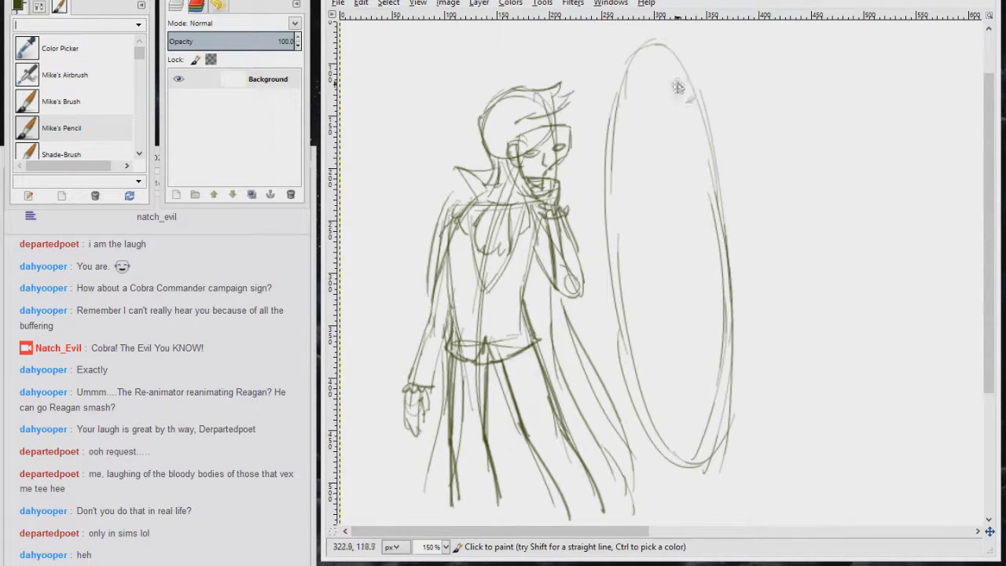
{"action": "scroll", "coordinate": [678, 88], "scroll_direction": "up", "scroll_amount": 2}
{"action": "left_click_drag", "start_coordinate": [684, 126], "coordinate": [708, 252]}
{"action": "left_click_drag", "start_coordinate": [613, 114], "coordinate": [629, 275]}
{"action": "scroll", "coordinate": [668, 110], "scroll_direction": "down", "scroll_amount": 3}
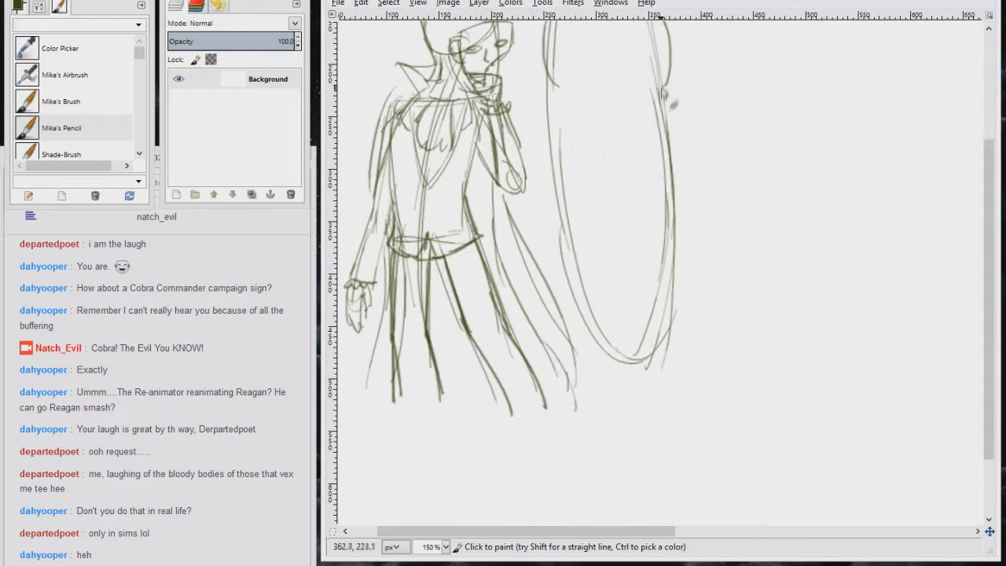
{"action": "mouse_move", "coordinate": [684, 136]}
{"action": "left_mouse_down"}
{"action": "mouse_move", "coordinate": [690, 234]}
{"action": "mouse_move", "coordinate": [667, 346]}
{"action": "left_mouse_up"}
{"action": "left_click_drag", "start_coordinate": [546, 143], "coordinate": [598, 346]}
{"action": "scroll", "coordinate": [559, 266], "scroll_direction": "down", "scroll_amount": 3}
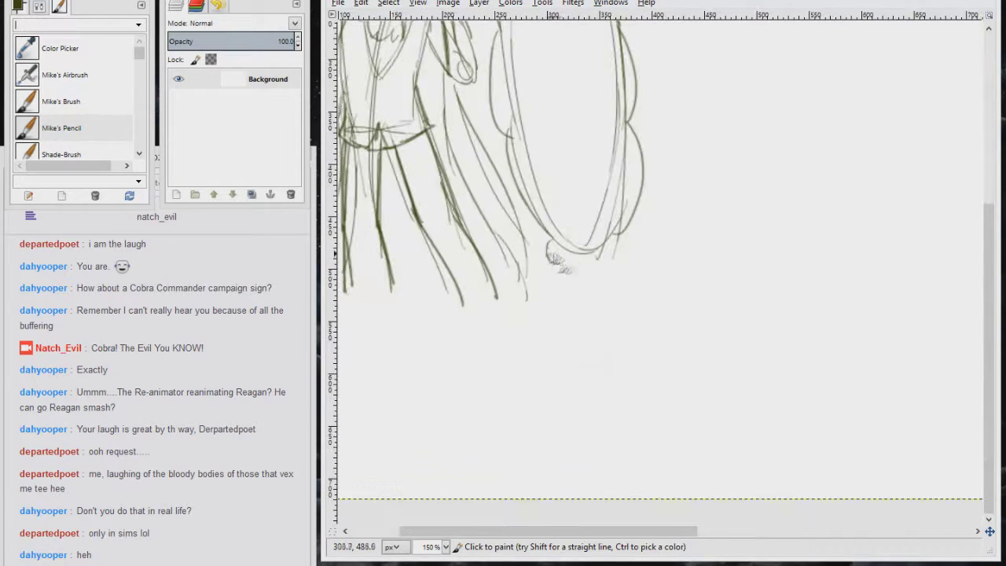
{"action": "scroll", "coordinate": [595, 279], "scroll_direction": "up", "scroll_amount": 5}
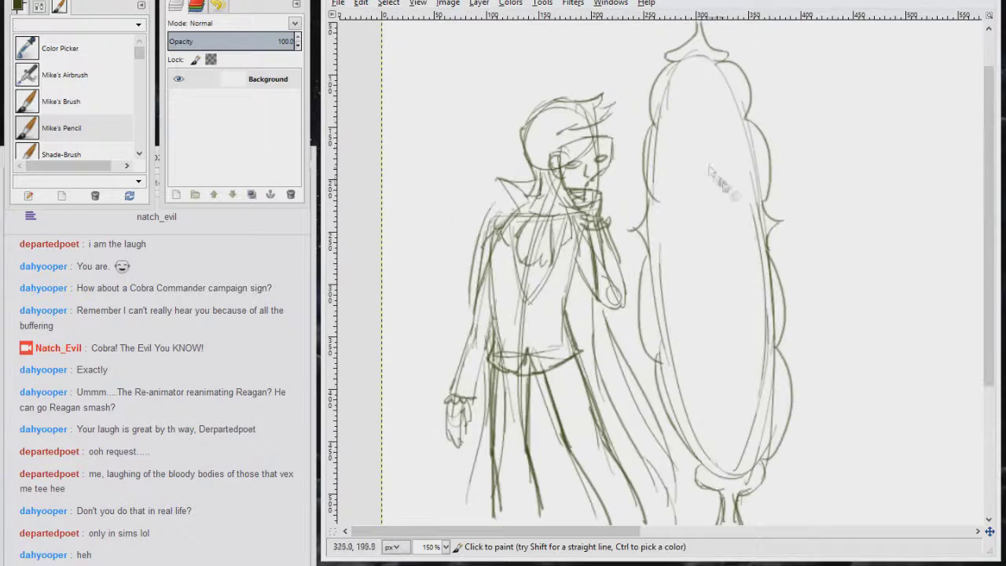
Sketch a reflection in the mirror with big lashed eyes, a small round mouth, an ear and a hand raised beside the face.
{"action": "left_click_drag", "start_coordinate": [706, 114], "coordinate": [672, 179]}
{"action": "left_click_drag", "start_coordinate": [672, 137], "coordinate": [711, 190]}
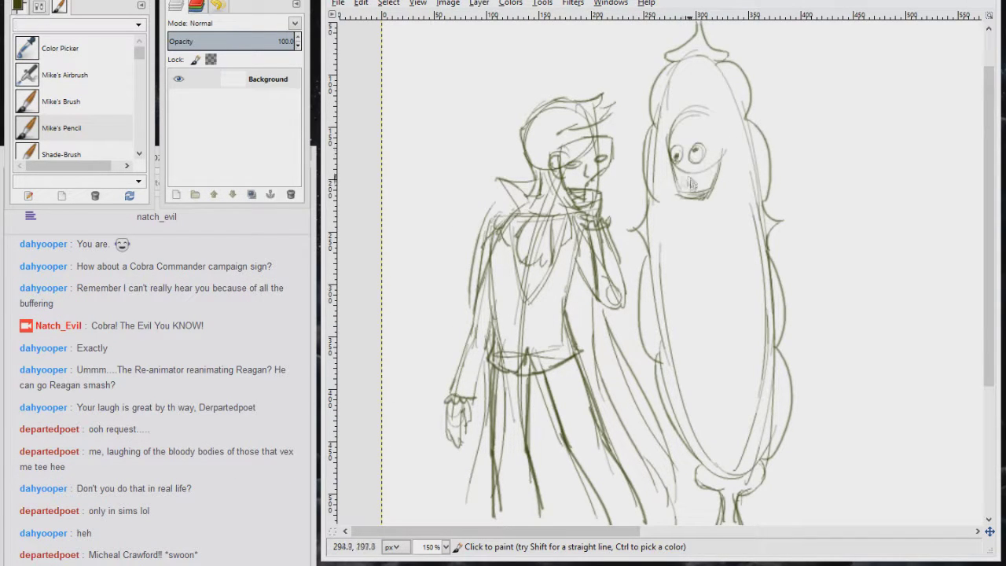
{"action": "mouse_move", "coordinate": [681, 161]}
{"action": "left_mouse_down"}
{"action": "mouse_move", "coordinate": [719, 92]}
{"action": "mouse_move", "coordinate": [669, 134]}
{"action": "mouse_move", "coordinate": [688, 137]}
{"action": "mouse_move", "coordinate": [684, 155]}
{"action": "mouse_move", "coordinate": [731, 174]}
{"action": "mouse_move", "coordinate": [721, 161]}
{"action": "mouse_move", "coordinate": [678, 164]}
{"action": "left_mouse_up"}
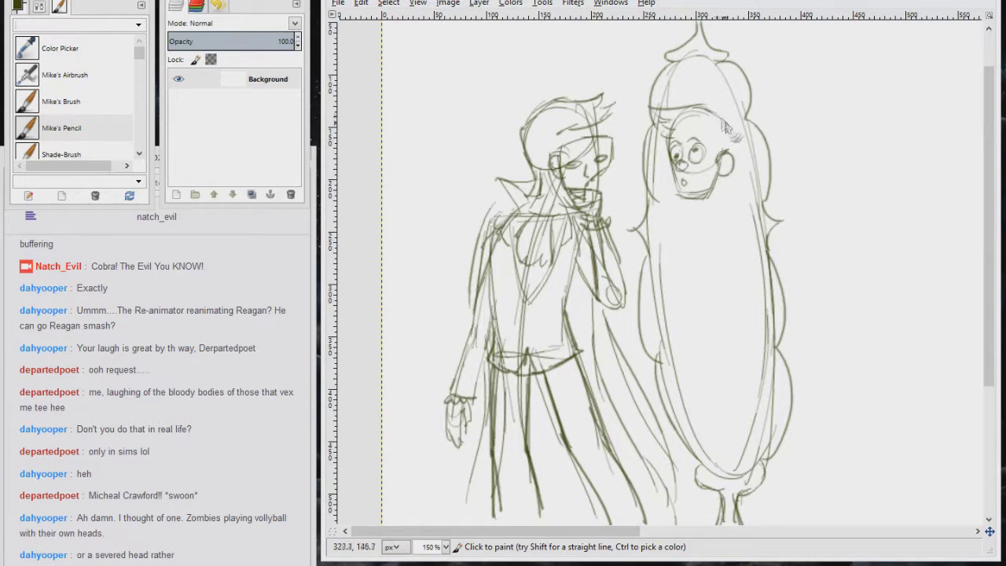
{"action": "mouse_move", "coordinate": [726, 193]}
{"action": "left_mouse_down"}
{"action": "mouse_move", "coordinate": [714, 220]}
{"action": "mouse_move", "coordinate": [717, 209]}
{"action": "mouse_move", "coordinate": [682, 228]}
{"action": "left_mouse_up"}
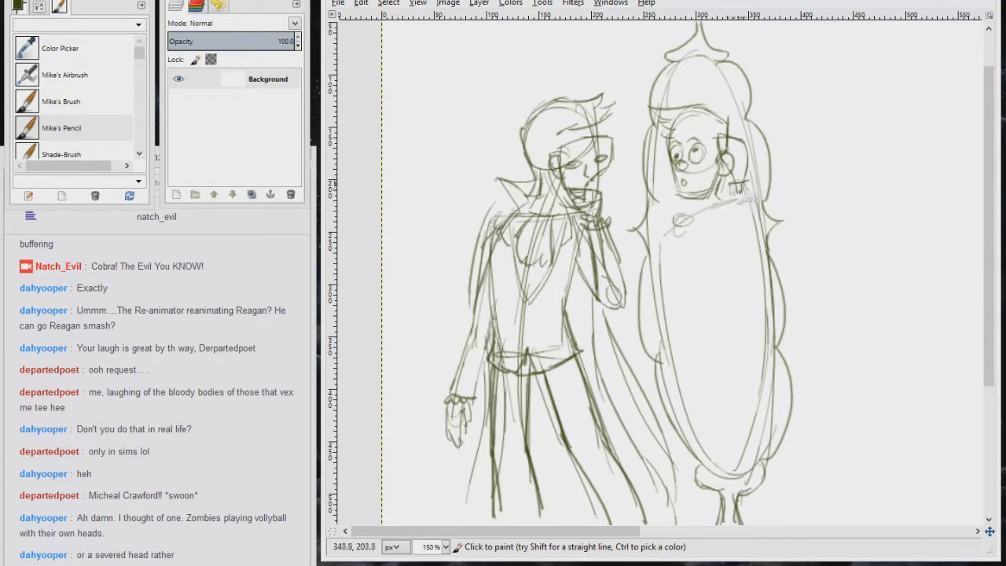
{"action": "mouse_move", "coordinate": [731, 256]}
{"action": "left_mouse_down"}
{"action": "mouse_move", "coordinate": [734, 215]}
{"action": "mouse_move", "coordinate": [750, 247]}
{"action": "mouse_move", "coordinate": [673, 218]}
{"action": "mouse_move", "coordinate": [698, 293]}
{"action": "left_mouse_up"}
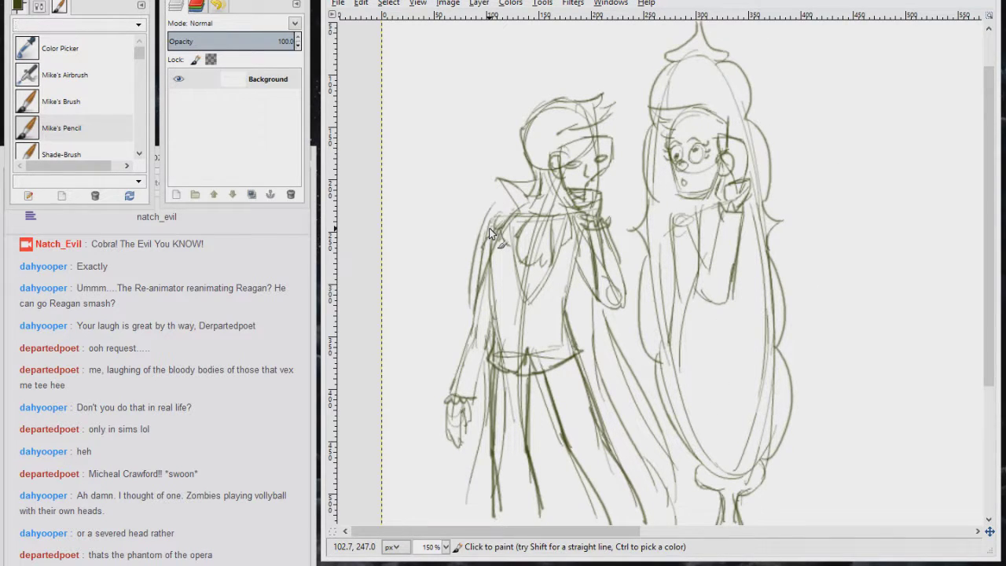
Switch to Mike's Brush and ink the figure's face, ear, eyes and nose, plus the hand at the chin and its forearm.
{"action": "key", "text": "p"}
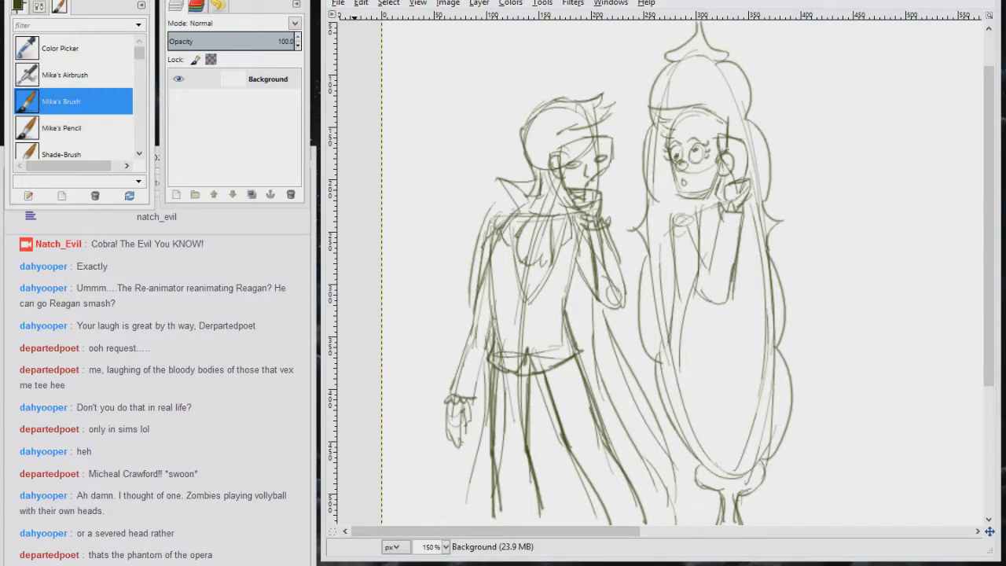
{"action": "scroll", "coordinate": [452, 295], "scroll_direction": "up", "scroll_amount": 2}
{"action": "scroll", "coordinate": [452, 296], "scroll_direction": "up", "scroll_amount": 3}
{"action": "mouse_move", "coordinate": [512, 184]}
{"action": "left_mouse_down"}
{"action": "mouse_move", "coordinate": [623, 209]}
{"action": "mouse_move", "coordinate": [548, 287]}
{"action": "mouse_move", "coordinate": [600, 274]}
{"action": "mouse_move", "coordinate": [610, 333]}
{"action": "mouse_move", "coordinate": [592, 461]}
{"action": "mouse_move", "coordinate": [610, 492]}
{"action": "mouse_move", "coordinate": [609, 203]}
{"action": "left_mouse_up"}
{"action": "left_click_drag", "start_coordinate": [567, 214], "coordinate": [563, 250]}
{"action": "mouse_move", "coordinate": [512, 212]}
{"action": "left_mouse_down"}
{"action": "mouse_move", "coordinate": [530, 207]}
{"action": "mouse_move", "coordinate": [507, 236]}
{"action": "left_mouse_up"}
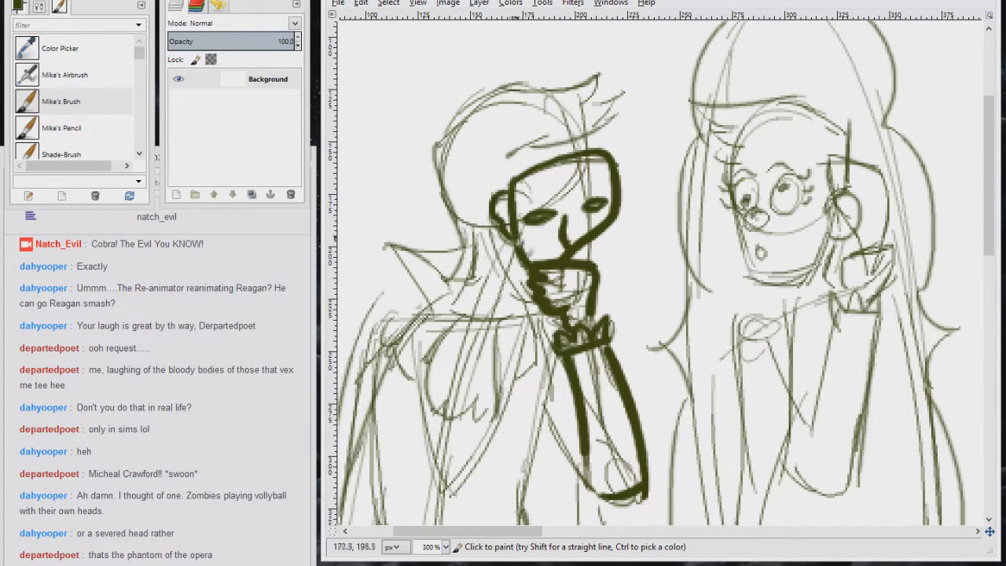
Ink the figure's swept-back spiky hair and fill it in down to the nape.
{"action": "mouse_move", "coordinate": [444, 206]}
{"action": "left_mouse_down"}
{"action": "mouse_move", "coordinate": [463, 152]}
{"action": "mouse_move", "coordinate": [624, 138]}
{"action": "mouse_move", "coordinate": [519, 183]}
{"action": "left_mouse_up"}
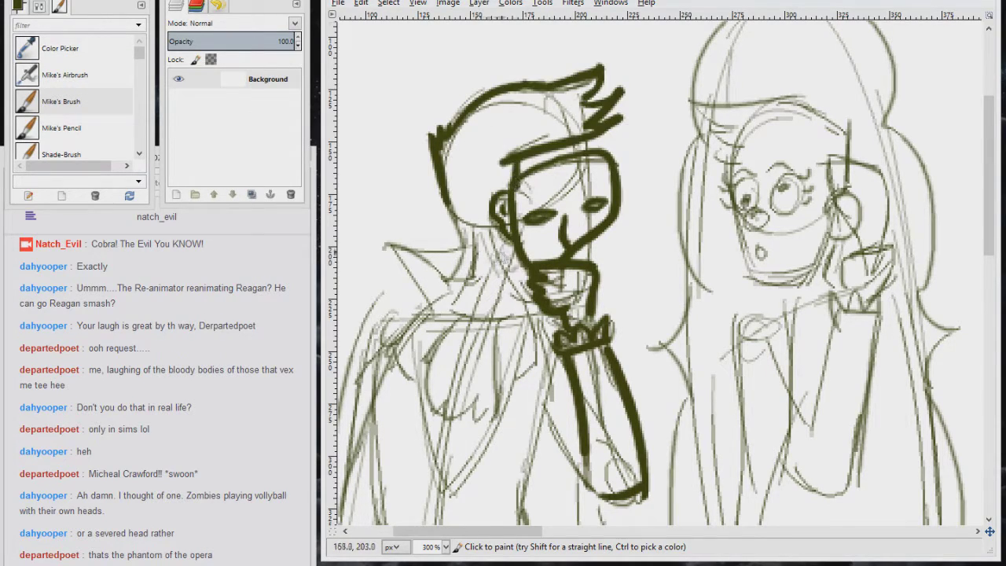
{"action": "scroll", "coordinate": [503, 236], "scroll_direction": "down", "scroll_amount": 2}
{"action": "left_click_drag", "start_coordinate": [522, 145], "coordinate": [509, 206]}
{"action": "scroll", "coordinate": [660, 275], "scroll_direction": "up", "scroll_amount": 3}
{"action": "mouse_move", "coordinate": [487, 110]}
{"action": "left_mouse_down"}
{"action": "mouse_move", "coordinate": [605, 63]}
{"action": "mouse_move", "coordinate": [472, 133]}
{"action": "mouse_move", "coordinate": [459, 158]}
{"action": "mouse_move", "coordinate": [511, 236]}
{"action": "left_mouse_up"}
{"action": "left_click_drag", "start_coordinate": [460, 154], "coordinate": [519, 204]}
Ink the ruffled cravat, the curved jacket lapels and a small swirled brooch on the figure's chest.
{"action": "scroll", "coordinate": [661, 275], "scroll_direction": "down", "scroll_amount": 3}
{"action": "left_click_drag", "start_coordinate": [550, 102], "coordinate": [621, 118]}
{"action": "scroll", "coordinate": [660, 276], "scroll_direction": "down", "scroll_amount": 1}
{"action": "scroll", "coordinate": [660, 275], "scroll_direction": "left", "scroll_amount": 2}
{"action": "mouse_move", "coordinate": [558, 118]}
{"action": "left_mouse_down"}
{"action": "mouse_move", "coordinate": [598, 161]}
{"action": "mouse_move", "coordinate": [542, 227]}
{"action": "left_mouse_up"}
{"action": "left_click_drag", "start_coordinate": [589, 141], "coordinate": [581, 236]}
{"action": "left_click_drag", "start_coordinate": [550, 149], "coordinate": [542, 236]}
{"action": "left_click_drag", "start_coordinate": [629, 157], "coordinate": [558, 319]}
{"action": "left_click_drag", "start_coordinate": [526, 165], "coordinate": [562, 315]}
{"action": "left_click_drag", "start_coordinate": [550, 118], "coordinate": [503, 205]}
{"action": "mouse_move", "coordinate": [621, 126]}
{"action": "left_mouse_down"}
{"action": "mouse_move", "coordinate": [629, 219]}
{"action": "mouse_move", "coordinate": [562, 323]}
{"action": "left_mouse_up"}
{"action": "left_click_drag", "start_coordinate": [507, 210], "coordinate": [554, 322]}
{"action": "left_click_drag", "start_coordinate": [635, 203], "coordinate": [643, 216]}
{"action": "left_click_drag", "start_coordinate": [638, 179], "coordinate": [652, 230]}
Ink the vest's pointed front hem, a button above it and the vest's side contour nearest the mirror.
{"action": "scroll", "coordinate": [653, 236], "scroll_direction": "left", "scroll_amount": 2}
{"action": "scroll", "coordinate": [652, 236], "scroll_direction": "down", "scroll_amount": 2}
{"action": "left_click_drag", "start_coordinate": [712, 290], "coordinate": [625, 349]}
{"action": "left_click", "coordinate": [593, 283]}
{"action": "left_click_drag", "start_coordinate": [685, 83], "coordinate": [700, 306]}
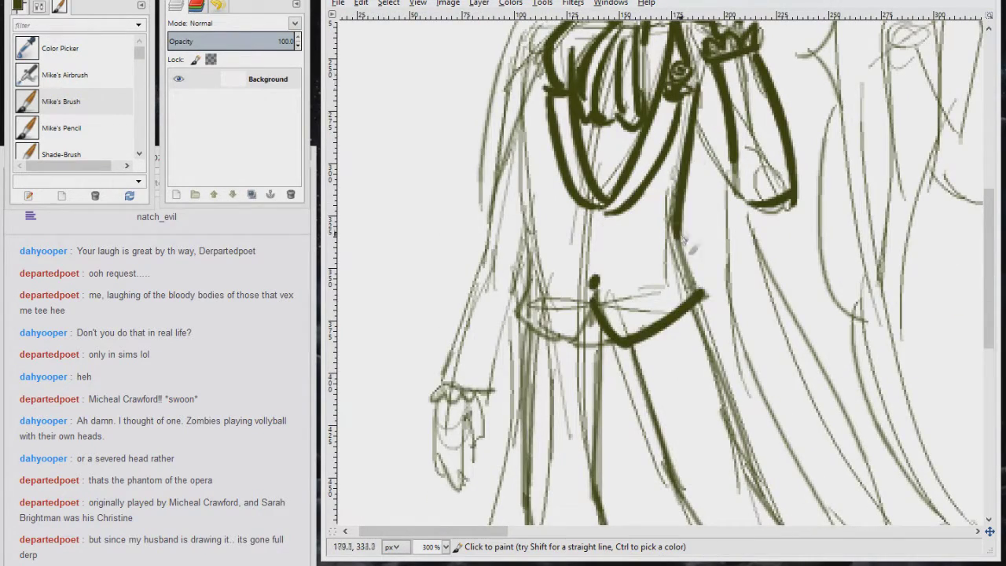
Ink the shoulder and upper sleeve of the figure's hanging arm down to the elbow.
{"action": "scroll", "coordinate": [668, 275], "scroll_direction": "up", "scroll_amount": 1}
{"action": "left_click_drag", "start_coordinate": [549, 110], "coordinate": [499, 283]}
{"action": "left_click_drag", "start_coordinate": [500, 228], "coordinate": [481, 336]}
{"action": "left_click_drag", "start_coordinate": [500, 279], "coordinate": [479, 357]}
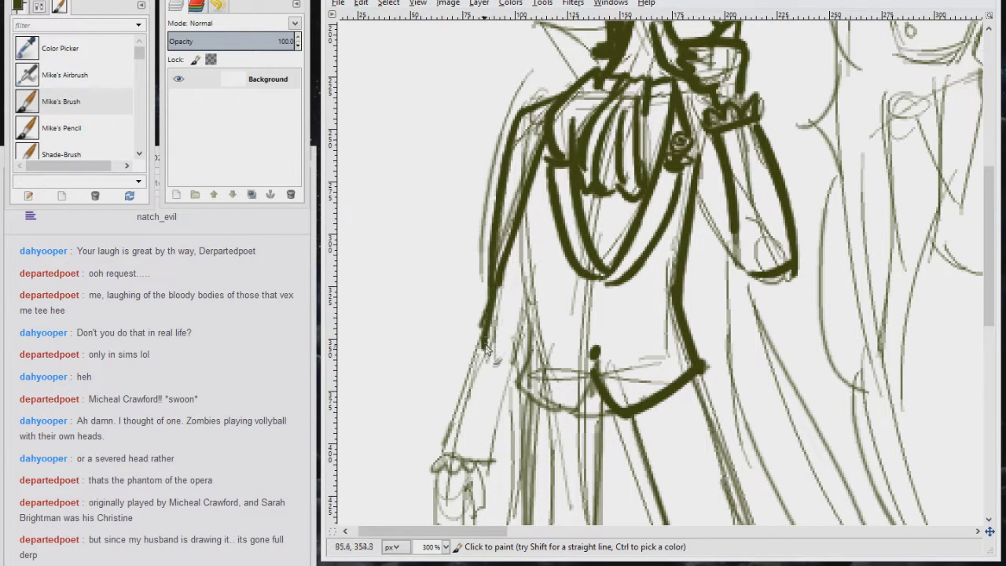
{"action": "left_click_drag", "start_coordinate": [495, 303], "coordinate": [480, 360]}
Erase the rough ink at the hanging arm's elbow and redraw the sleeve down to the cuff edge.
{"action": "scroll", "coordinate": [504, 301], "scroll_direction": "down", "scroll_amount": 1}
{"action": "scroll", "coordinate": [504, 279], "scroll_direction": "down", "scroll_amount": 3}
{"action": "scroll", "coordinate": [504, 279], "scroll_direction": "left", "scroll_amount": 1}
{"action": "key", "text": "shift+e"}
{"action": "left_click_drag", "start_coordinate": [521, 222], "coordinate": [509, 253]}
{"action": "key", "text": "p"}
{"action": "left_click_drag", "start_coordinate": [521, 188], "coordinate": [471, 346]}
{"action": "left_click_drag", "start_coordinate": [500, 267], "coordinate": [485, 354]}
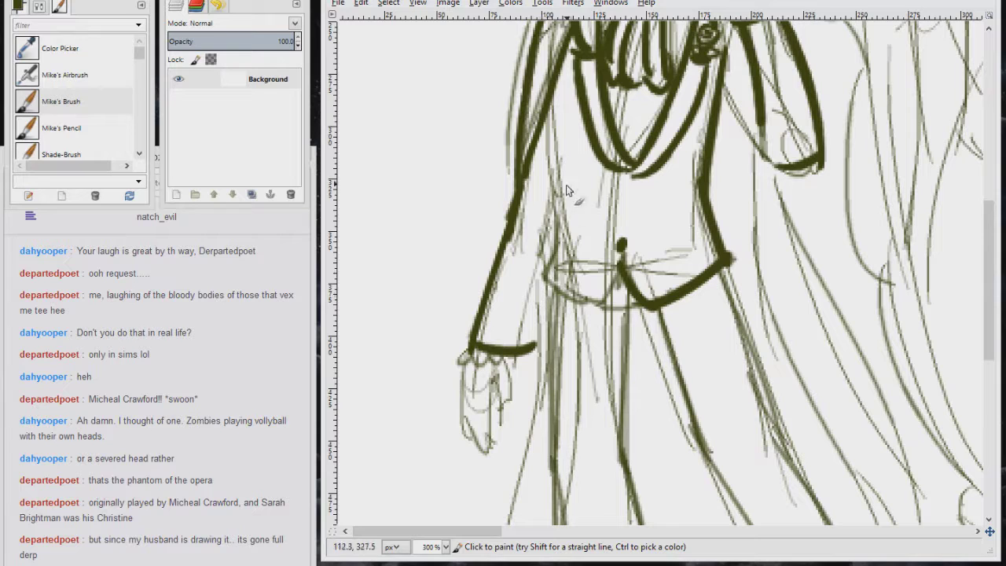
Ink the vest's remaining side and hem, and the hanging arm's frilled cuff and fingers.
{"action": "left_click_drag", "start_coordinate": [549, 110], "coordinate": [558, 239]}
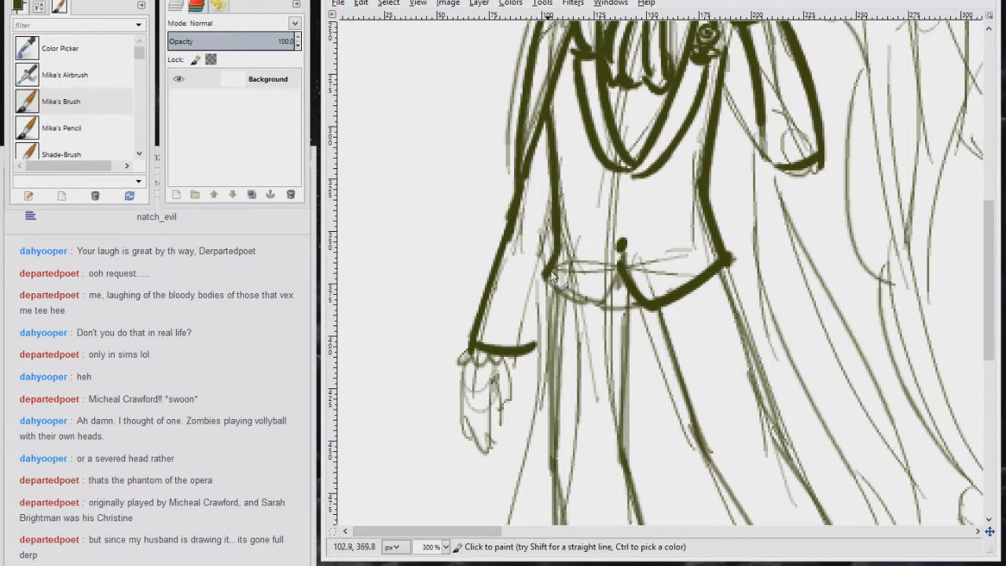
{"action": "mouse_move", "coordinate": [460, 357]}
{"action": "left_mouse_down"}
{"action": "mouse_move", "coordinate": [534, 348]}
{"action": "mouse_move", "coordinate": [496, 448]}
{"action": "mouse_move", "coordinate": [471, 452]}
{"action": "left_mouse_up"}
Ink the contours of both trouser legs from the vest hem down to the ankles, with a short knee crease.
{"action": "scroll", "coordinate": [488, 393], "scroll_direction": "down", "scroll_amount": 3}
{"action": "scroll", "coordinate": [487, 393], "scroll_direction": "right", "scroll_amount": 4}
{"action": "left_click_drag", "start_coordinate": [525, 236], "coordinate": [577, 379]}
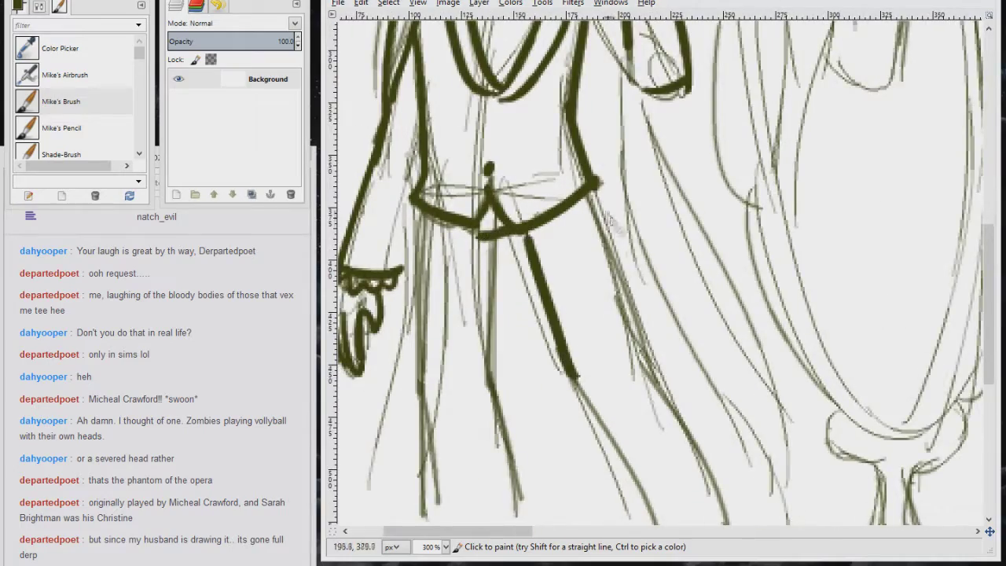
{"action": "left_click_drag", "start_coordinate": [598, 188], "coordinate": [666, 386]}
{"action": "scroll", "coordinate": [629, 275], "scroll_direction": "down", "scroll_amount": 2}
{"action": "scroll", "coordinate": [629, 275], "scroll_direction": "left", "scroll_amount": 2}
{"action": "left_click_drag", "start_coordinate": [562, 206], "coordinate": [601, 456]}
{"action": "left_click_drag", "start_coordinate": [511, 332], "coordinate": [540, 334]}
{"action": "mouse_move", "coordinate": [500, 153]}
{"action": "left_mouse_down"}
{"action": "mouse_move", "coordinate": [493, 330]}
{"action": "mouse_move", "coordinate": [505, 464]}
{"action": "left_mouse_up"}
Ink the edge of the cape hanging behind the figure's back leg and close it off at the lower hem.
{"action": "scroll", "coordinate": [503, 354], "scroll_direction": "up", "scroll_amount": 8}
{"action": "scroll", "coordinate": [503, 353], "scroll_direction": "right", "scroll_amount": 2}
{"action": "mouse_move", "coordinate": [507, 236]}
{"action": "left_mouse_down"}
{"action": "mouse_move", "coordinate": [463, 228]}
{"action": "mouse_move", "coordinate": [489, 265]}
{"action": "left_mouse_up"}
{"action": "scroll", "coordinate": [503, 354], "scroll_direction": "down", "scroll_amount": 5}
{"action": "scroll", "coordinate": [503, 354], "scroll_direction": "left", "scroll_amount": 2}
{"action": "left_click_drag", "start_coordinate": [503, 158], "coordinate": [519, 322]}
{"action": "scroll", "coordinate": [503, 354], "scroll_direction": "down", "scroll_amount": 5}
{"action": "left_click_drag", "start_coordinate": [472, 130], "coordinate": [417, 377]}
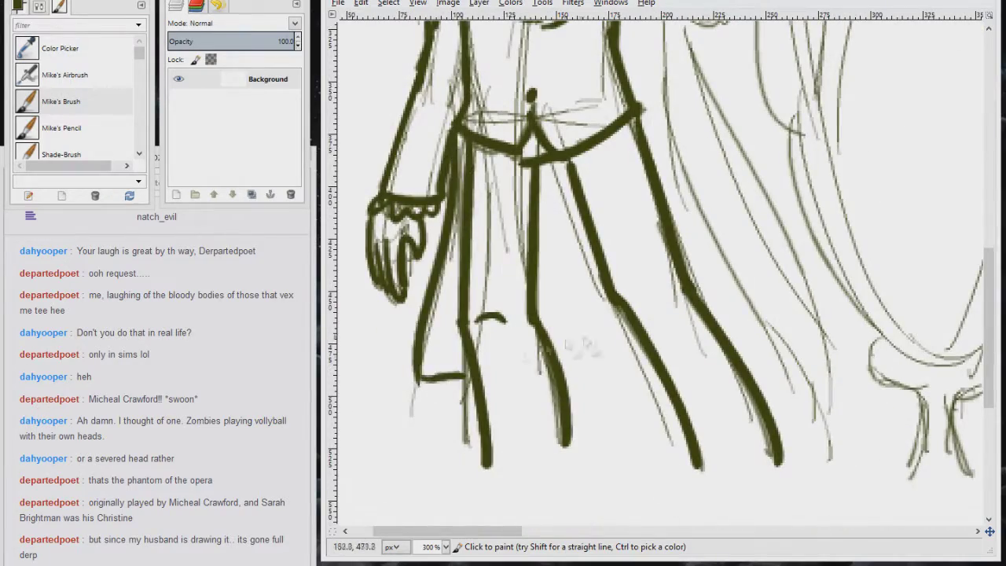
Ink the cape's long edges trailing towards the mirror stand and erase overlapping strokes on the figure.
{"action": "scroll", "coordinate": [586, 350], "scroll_direction": "right", "scroll_amount": 3}
{"action": "left_click_drag", "start_coordinate": [530, 192], "coordinate": [621, 393]}
{"action": "left_click_drag", "start_coordinate": [606, 302], "coordinate": [660, 405]}
{"action": "scroll", "coordinate": [550, 314], "scroll_direction": "up", "scroll_amount": 5}
{"action": "key", "text": "shift+e"}
{"action": "left_click_drag", "start_coordinate": [475, 177], "coordinate": [570, 297]}
Ink the remaining cape and collar lines and fill the cape's inside with dense hatching.
{"action": "key", "text": "p"}
{"action": "scroll", "coordinate": [550, 282], "scroll_direction": "down", "scroll_amount": 5}
{"action": "left_click_drag", "start_coordinate": [487, 110], "coordinate": [472, 311]}
{"action": "scroll", "coordinate": [551, 283], "scroll_direction": "up", "scroll_amount": 10}
{"action": "mouse_move", "coordinate": [578, 211]}
{"action": "left_mouse_down"}
{"action": "mouse_move", "coordinate": [542, 287]}
{"action": "mouse_move", "coordinate": [550, 303]}
{"action": "left_mouse_up"}
{"action": "scroll", "coordinate": [560, 315], "scroll_direction": "down", "scroll_amount": 3}
{"action": "scroll", "coordinate": [560, 314], "scroll_direction": "right", "scroll_amount": 2}
{"action": "mouse_move", "coordinate": [507, 130]}
{"action": "left_mouse_down"}
{"action": "mouse_move", "coordinate": [483, 177]}
{"action": "mouse_move", "coordinate": [629, 487]}
{"action": "mouse_move", "coordinate": [511, 260]}
{"action": "left_mouse_up"}
{"action": "scroll", "coordinate": [661, 275], "scroll_direction": "right", "scroll_amount": 3}
{"action": "left_click_drag", "start_coordinate": [589, 255], "coordinate": [625, 420]}
{"action": "left_click_drag", "start_coordinate": [573, 232], "coordinate": [632, 389]}
Add short shading strokes beside the vest between the figure's waist and the cape.
{"action": "scroll", "coordinate": [661, 275], "scroll_direction": "up", "scroll_amount": 5}
{"action": "scroll", "coordinate": [660, 275], "scroll_direction": "down", "scroll_amount": 5}
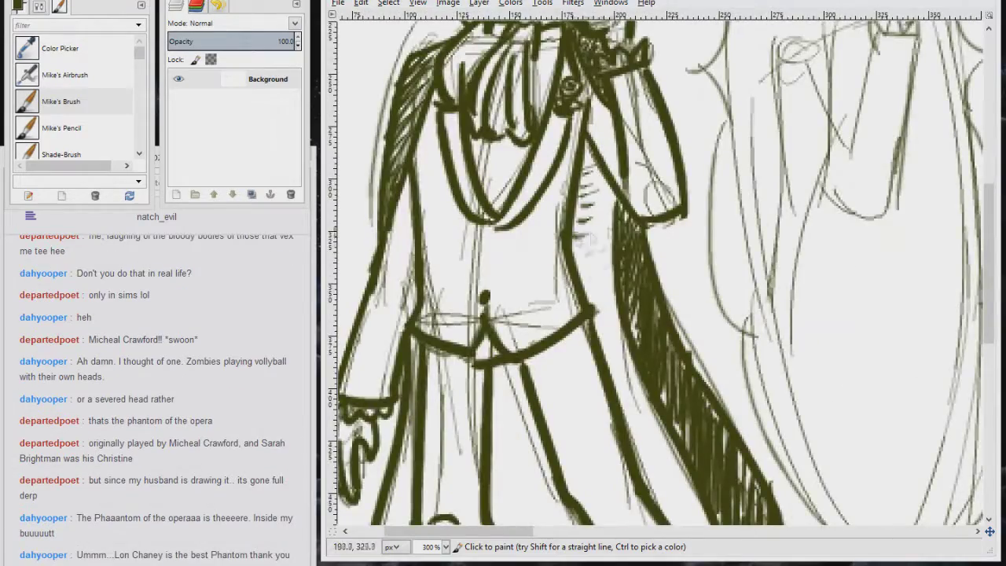
{"action": "scroll", "coordinate": [660, 276], "scroll_direction": "down", "scroll_amount": 3}
{"action": "left_click_drag", "start_coordinate": [515, 153], "coordinate": [539, 235]}
Ink the inner oval outline of the mirror glass from its peak down both sides to the base.
{"action": "scroll", "coordinate": [646, 162], "scroll_direction": "up", "scroll_amount": 5}
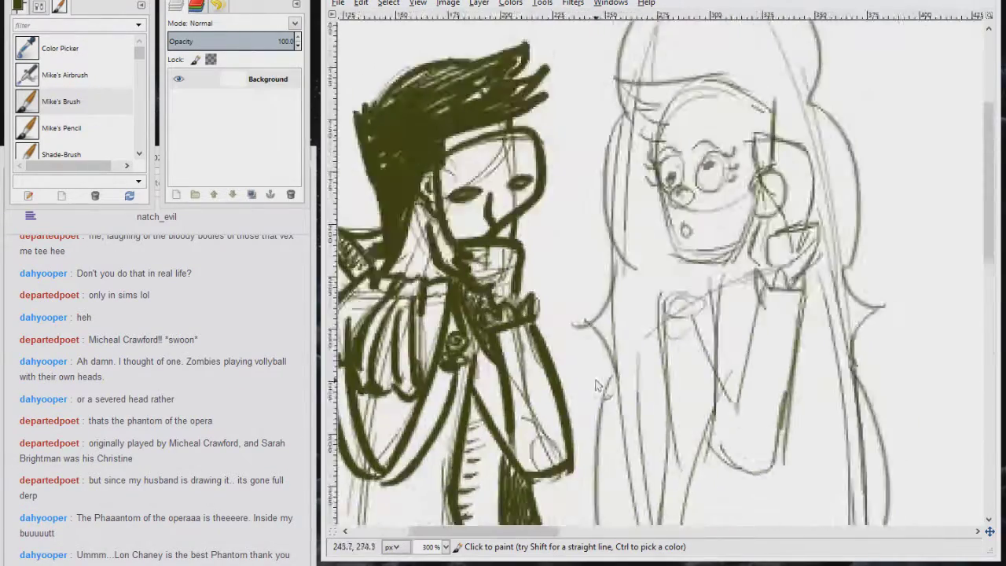
{"action": "scroll", "coordinate": [646, 163], "scroll_direction": "right", "scroll_amount": 4}
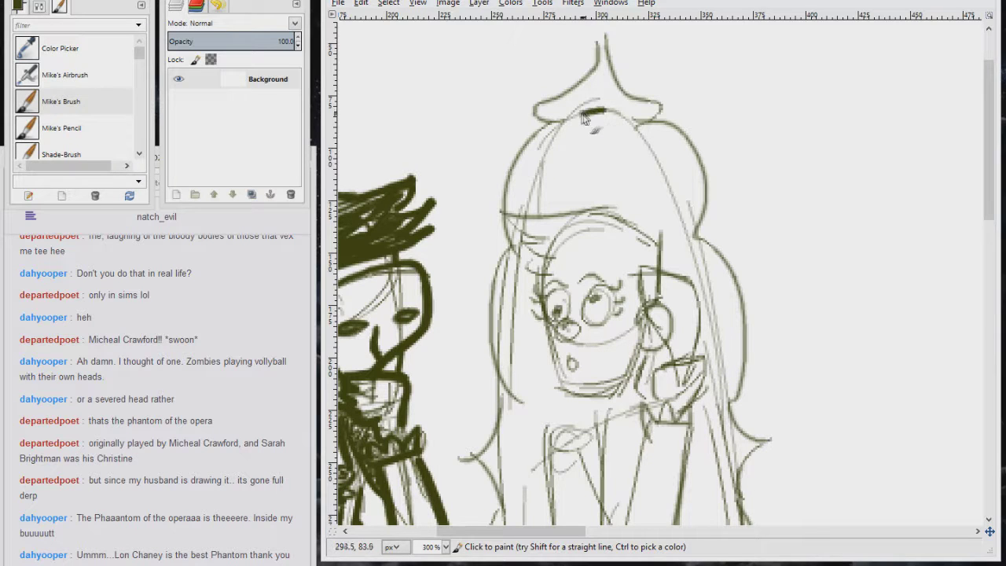
{"action": "left_click_drag", "start_coordinate": [548, 156], "coordinate": [518, 305]}
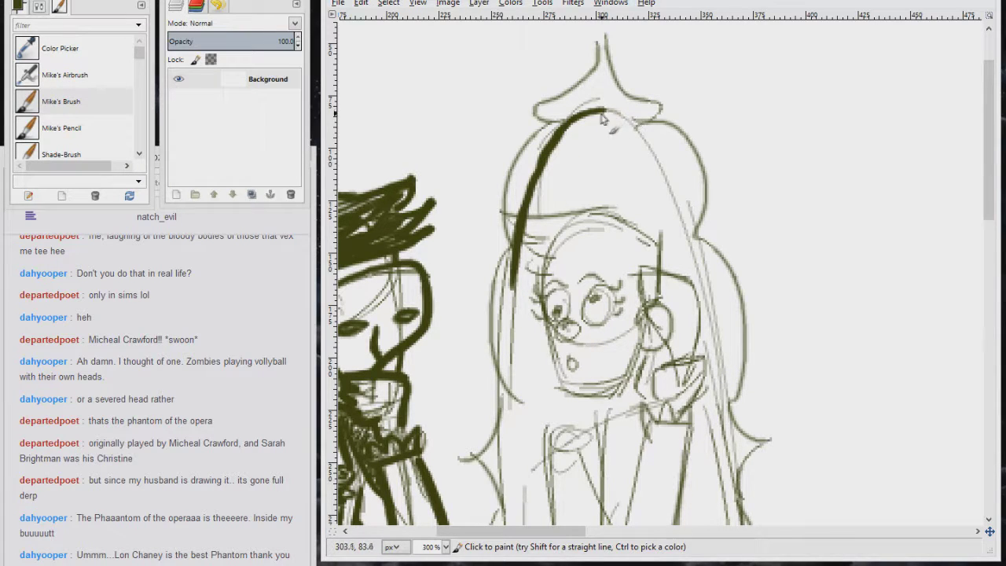
{"action": "mouse_move", "coordinate": [639, 134]}
{"action": "left_mouse_down"}
{"action": "mouse_move", "coordinate": [676, 198]}
{"action": "mouse_move", "coordinate": [711, 299]}
{"action": "mouse_move", "coordinate": [720, 377]}
{"action": "left_mouse_up"}
{"action": "scroll", "coordinate": [720, 377], "scroll_direction": "down", "scroll_amount": 8}
{"action": "left_click_drag", "start_coordinate": [621, 40], "coordinate": [631, 310]}
{"action": "scroll", "coordinate": [632, 310], "scroll_direction": "down", "scroll_amount": 5}
{"action": "left_click_drag", "start_coordinate": [633, 139], "coordinate": [566, 393]}
{"action": "mouse_move", "coordinate": [452, 74]}
{"action": "left_mouse_down"}
{"action": "mouse_move", "coordinate": [470, 275]}
{"action": "mouse_move", "coordinate": [539, 376]}
{"action": "left_mouse_up"}
Ink the first parts of the mirror's ornate frame and the stand beneath the glass.
{"action": "scroll", "coordinate": [539, 375], "scroll_direction": "up", "scroll_amount": 8}
{"action": "scroll", "coordinate": [539, 376], "scroll_direction": "down", "scroll_amount": 3}
{"action": "scroll", "coordinate": [472, 330], "scroll_direction": "up", "scroll_amount": 3}
{"action": "left_click_drag", "start_coordinate": [464, 327], "coordinate": [479, 386]}
{"action": "left_click_drag", "start_coordinate": [456, 260], "coordinate": [491, 468]}
{"action": "scroll", "coordinate": [491, 315], "scroll_direction": "up", "scroll_amount": 3}
{"action": "mouse_move", "coordinate": [491, 149]}
{"action": "left_mouse_down"}
{"action": "mouse_move", "coordinate": [574, 55]}
{"action": "mouse_move", "coordinate": [617, 145]}
{"action": "left_mouse_up"}
{"action": "scroll", "coordinate": [617, 145], "scroll_direction": "down", "scroll_amount": 3}
{"action": "scroll", "coordinate": [487, 276], "scroll_direction": "down", "scroll_amount": 5}
{"action": "left_click_drag", "start_coordinate": [463, 247], "coordinate": [510, 311]}
{"action": "left_click_drag", "start_coordinate": [554, 231], "coordinate": [566, 326]}
{"action": "left_click_drag", "start_coordinate": [503, 299], "coordinate": [551, 389]}
Ink the lower scalloped lobes of the mirror frame on both sides of the glass.
{"action": "scroll", "coordinate": [551, 315], "scroll_direction": "up", "scroll_amount": 3}
{"action": "mouse_move", "coordinate": [597, 189]}
{"action": "left_mouse_down"}
{"action": "mouse_move", "coordinate": [535, 417]}
{"action": "mouse_move", "coordinate": [488, 408]}
{"action": "left_mouse_up"}
{"action": "scroll", "coordinate": [550, 314], "scroll_direction": "down", "scroll_amount": 1}
{"action": "scroll", "coordinate": [647, 268], "scroll_direction": "up", "scroll_amount": 3}
{"action": "mouse_move", "coordinate": [666, 120]}
{"action": "left_mouse_down"}
{"action": "mouse_move", "coordinate": [677, 224]}
{"action": "mouse_move", "coordinate": [661, 372]}
{"action": "left_mouse_up"}
{"action": "left_click_drag", "start_coordinate": [405, 138], "coordinate": [428, 385]}
Ink the mirror frame's upper side lobes and the pointed ornaments below them.
{"action": "scroll", "coordinate": [428, 386], "scroll_direction": "up", "scroll_amount": 3}
{"action": "scroll", "coordinate": [550, 275], "scroll_direction": "right", "scroll_amount": 2}
{"action": "left_click_drag", "start_coordinate": [606, 150], "coordinate": [654, 334]}
{"action": "scroll", "coordinate": [654, 337], "scroll_direction": "left", "scroll_amount": 2}
{"action": "left_click_drag", "start_coordinate": [401, 83], "coordinate": [428, 172]}
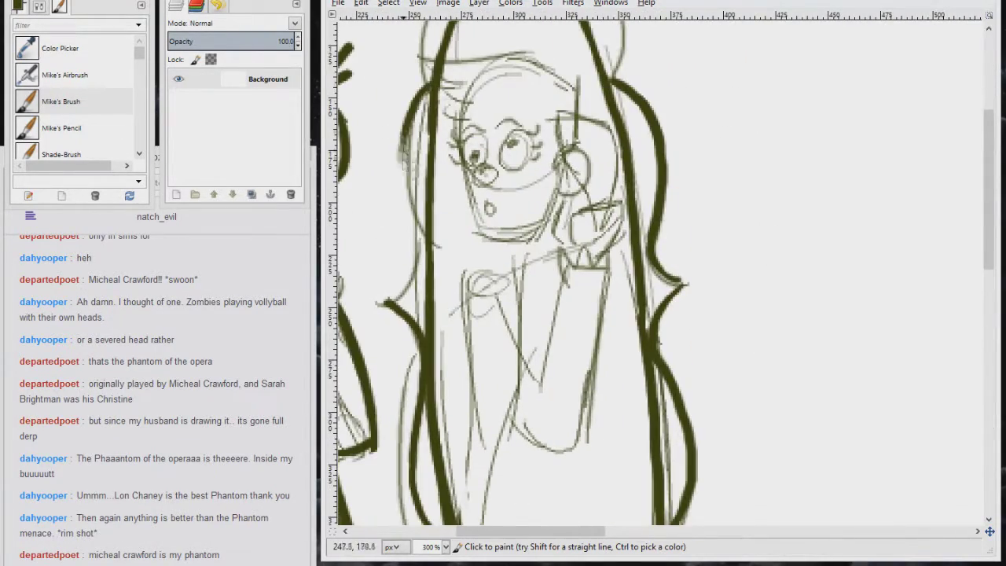
{"action": "left_click_drag", "start_coordinate": [408, 134], "coordinate": [385, 306]}
Ink the reflection's raised forearm and cape edges inside the mirror glass, and hatch the cape's inner side.
{"action": "scroll", "coordinate": [385, 306], "scroll_direction": "up", "scroll_amount": 3}
{"action": "left_click_drag", "start_coordinate": [621, 153], "coordinate": [598, 275]}
{"action": "scroll", "coordinate": [614, 236], "scroll_direction": "down", "scroll_amount": 3}
{"action": "mouse_move", "coordinate": [652, 211]}
{"action": "left_mouse_down"}
{"action": "mouse_move", "coordinate": [589, 271]}
{"action": "mouse_move", "coordinate": [568, 407]}
{"action": "left_mouse_up"}
{"action": "left_click_drag", "start_coordinate": [641, 267], "coordinate": [550, 436]}
{"action": "left_click_drag", "start_coordinate": [551, 271], "coordinate": [499, 416]}
{"action": "scroll", "coordinate": [515, 371], "scroll_direction": "up", "scroll_amount": 1}
{"action": "left_click_drag", "start_coordinate": [542, 354], "coordinate": [505, 408]}
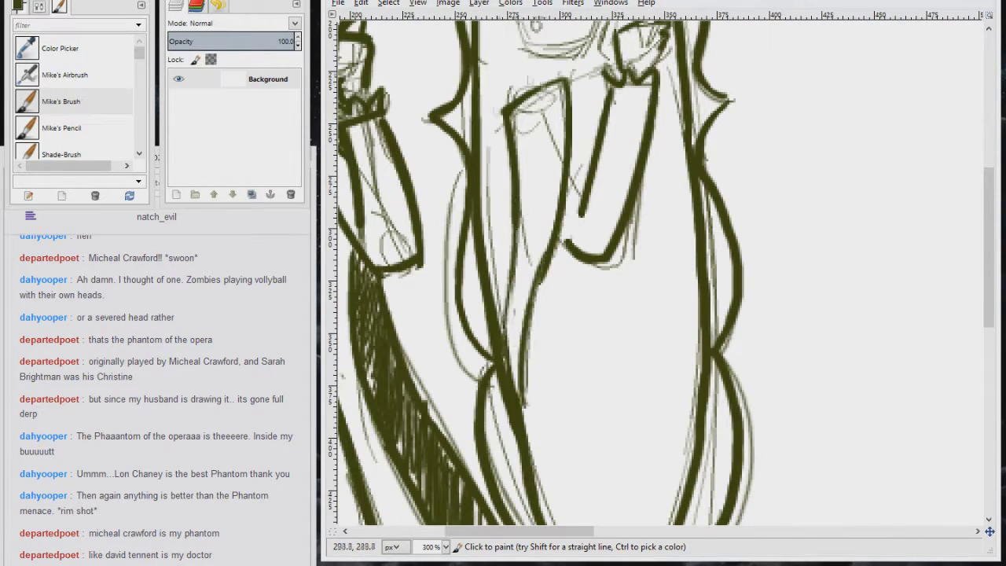
{"action": "left_click_drag", "start_coordinate": [534, 303], "coordinate": [500, 349]}
{"action": "left_click_drag", "start_coordinate": [550, 425], "coordinate": [511, 495]}
Ink the reflection's head in the mirror: hairline, eyes with lashes, brows, nose, smirking mouth, jaw and ear.
{"action": "scroll", "coordinate": [468, 195], "scroll_direction": "down", "scroll_amount": 1}
{"action": "left_click_drag", "start_coordinate": [469, 195], "coordinate": [507, 234]}
{"action": "key", "text": "ctrl+z"}
{"action": "left_click_drag", "start_coordinate": [450, 179], "coordinate": [456, 191]}
{"action": "mouse_move", "coordinate": [491, 154]}
{"action": "left_mouse_down"}
{"action": "mouse_move", "coordinate": [485, 187]}
{"action": "mouse_move", "coordinate": [520, 178]}
{"action": "left_mouse_up"}
{"action": "left_click_drag", "start_coordinate": [417, 83], "coordinate": [551, 109]}
{"action": "mouse_move", "coordinate": [444, 119]}
{"action": "left_mouse_down"}
{"action": "mouse_move", "coordinate": [420, 86]}
{"action": "mouse_move", "coordinate": [588, 150]}
{"action": "mouse_move", "coordinate": [580, 206]}
{"action": "left_mouse_up"}
{"action": "left_click_drag", "start_coordinate": [550, 145], "coordinate": [564, 211]}
{"action": "mouse_move", "coordinate": [581, 151]}
{"action": "left_mouse_down"}
{"action": "mouse_move", "coordinate": [596, 214]}
{"action": "mouse_move", "coordinate": [507, 261]}
{"action": "left_mouse_up"}
{"action": "mouse_move", "coordinate": [463, 224]}
{"action": "left_mouse_down"}
{"action": "mouse_move", "coordinate": [476, 250]}
{"action": "mouse_move", "coordinate": [489, 241]}
{"action": "left_mouse_up"}
{"action": "key", "text": "ctrl+z"}
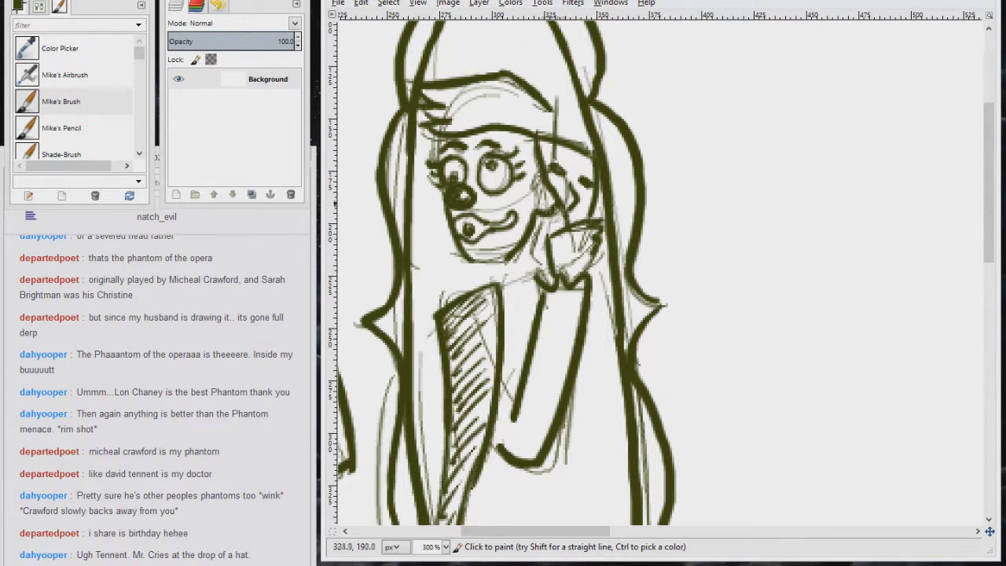
Ink the reflection's neck and shirt-front lines between the cape edge and the raised forearm.
{"action": "scroll", "coordinate": [565, 216], "scroll_direction": "down", "scroll_amount": 2}
{"action": "left_click_drag", "start_coordinate": [511, 171], "coordinate": [481, 201]}
{"action": "left_click_drag", "start_coordinate": [509, 179], "coordinate": [475, 280]}
{"action": "left_click_drag", "start_coordinate": [503, 259], "coordinate": [474, 315]}
Ink the reflection's coat side, waist and trouser lines down to the mirror's base, and hatch its hair.
{"action": "scroll", "coordinate": [522, 200], "scroll_direction": "down", "scroll_amount": 5}
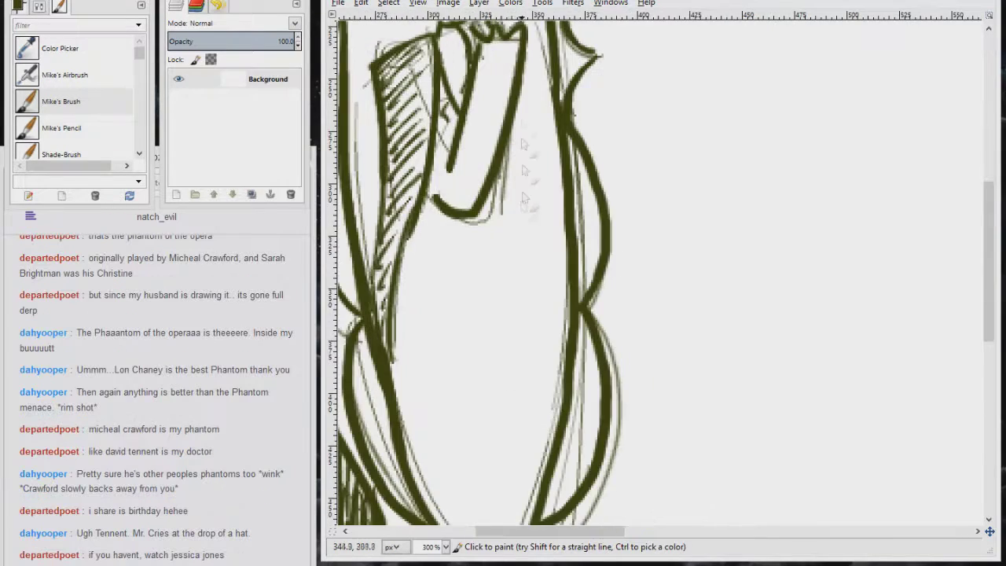
{"action": "scroll", "coordinate": [519, 315], "scroll_direction": "down", "scroll_amount": 3}
{"action": "scroll", "coordinate": [519, 315], "scroll_direction": "left", "scroll_amount": 3}
{"action": "left_click_drag", "start_coordinate": [470, 226], "coordinate": [469, 401]}
{"action": "left_click_drag", "start_coordinate": [572, 221], "coordinate": [591, 389]}
{"action": "left_click_drag", "start_coordinate": [512, 298], "coordinate": [537, 301]}
{"action": "left_click_drag", "start_coordinate": [540, 284], "coordinate": [557, 425]}
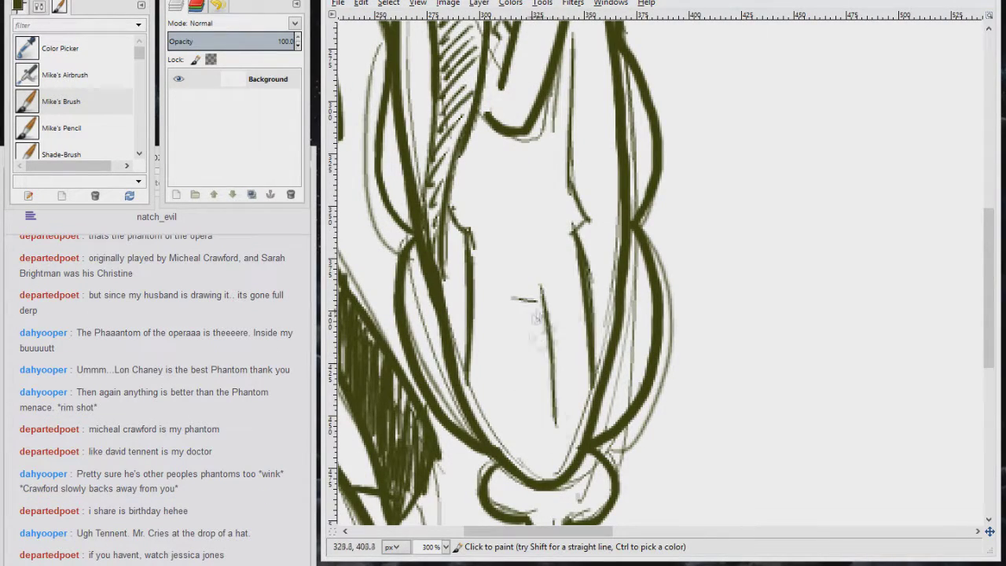
{"action": "left_click_drag", "start_coordinate": [524, 318], "coordinate": [522, 472]}
{"action": "scroll", "coordinate": [550, 314], "scroll_direction": "down", "scroll_amount": 3}
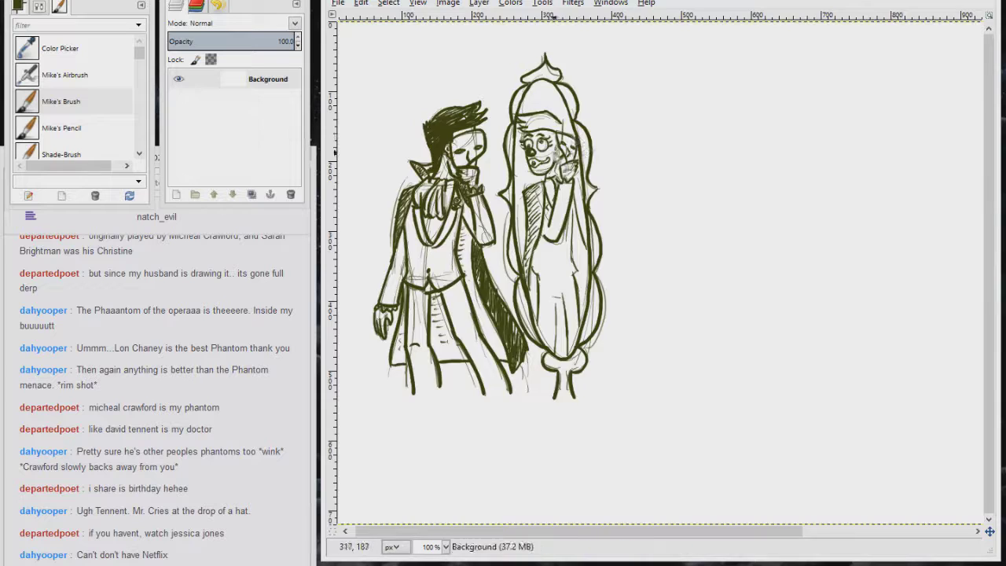
{"action": "scroll", "coordinate": [559, 155], "scroll_direction": "up", "scroll_amount": 2}
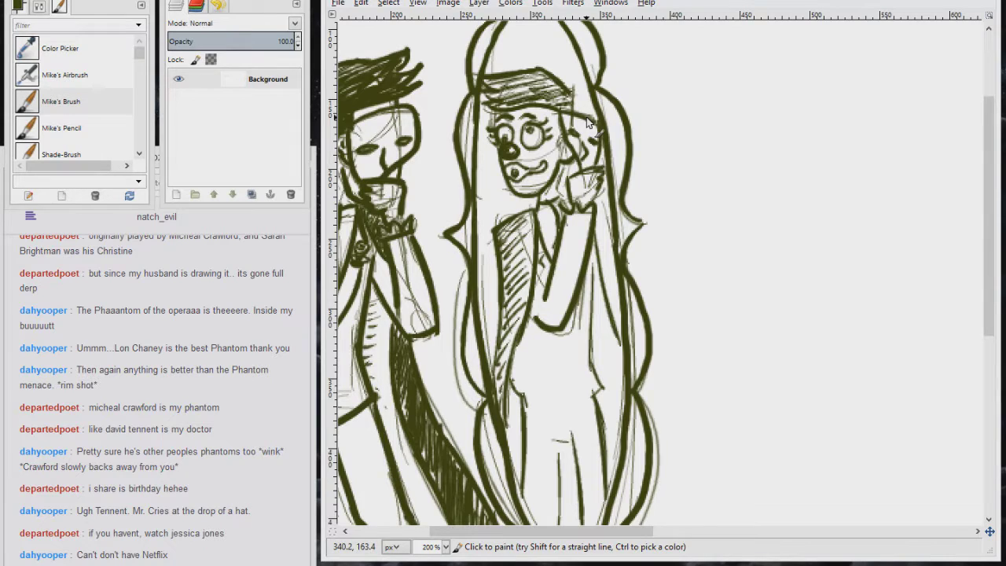
Crop the canvas to a rectangle closely framing the Phantom and the standing mirror.
{"action": "scroll", "coordinate": [587, 123], "scroll_direction": "down", "scroll_amount": 3}
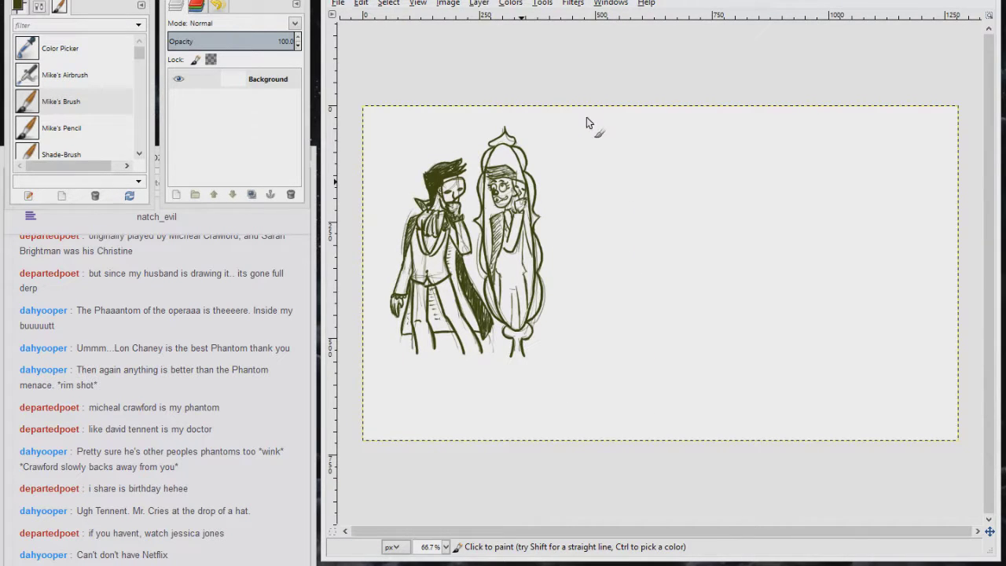
{"action": "key", "text": "r"}
{"action": "mouse_move", "coordinate": [374, 125]}
{"action": "left_mouse_down"}
{"action": "mouse_move", "coordinate": [572, 381]}
{"action": "mouse_move", "coordinate": [560, 371]}
{"action": "left_mouse_up"}
{"action": "key", "text": "alt+i"}
{"action": "key", "text": "c"}
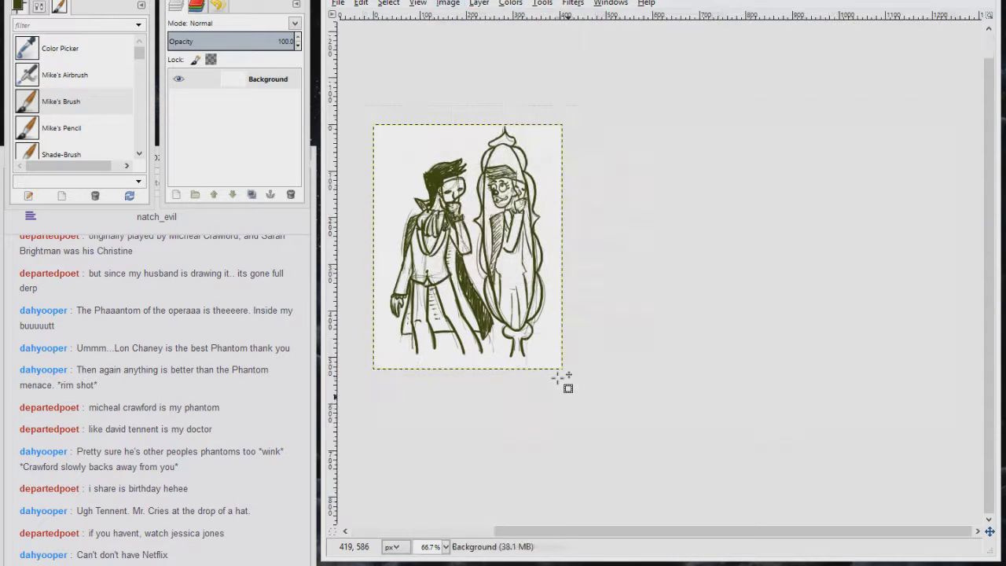
{"action": "key", "text": "1"}
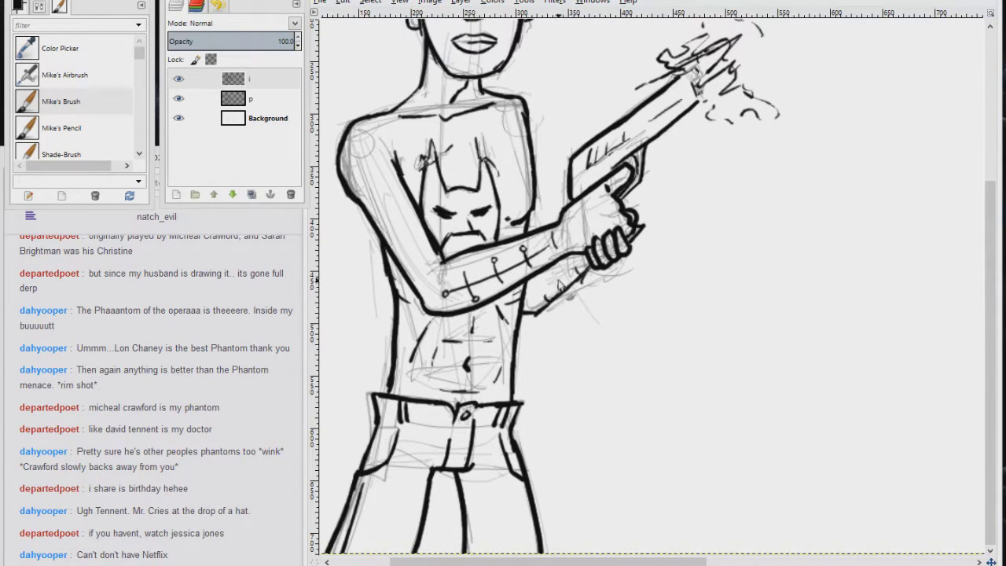
Finish the ink marks on the gunman's rear forearm and add a transparent layer named "c" between the ink and pencil layers.
{"action": "left_click_drag", "start_coordinate": [560, 287], "coordinate": [584, 232]}
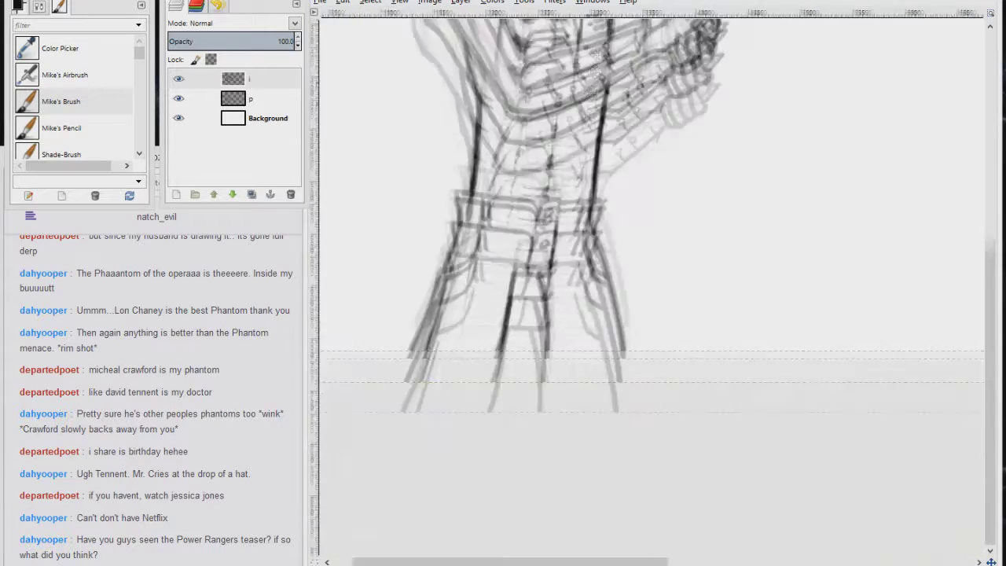
{"action": "key", "text": "shift+ctrl+n"}
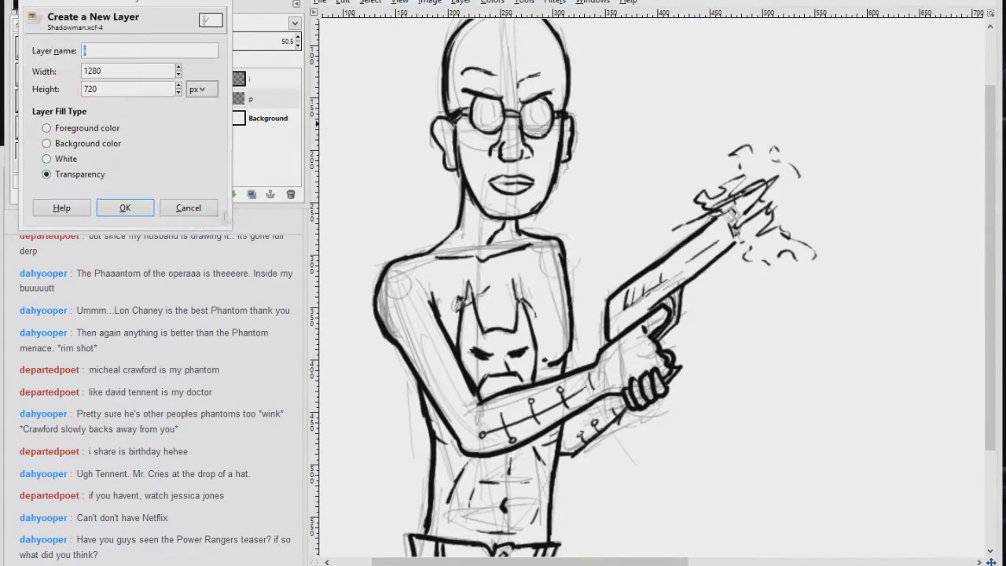
{"action": "type", "text": "c"}
{"action": "left_click", "coordinate": [148, 208]}
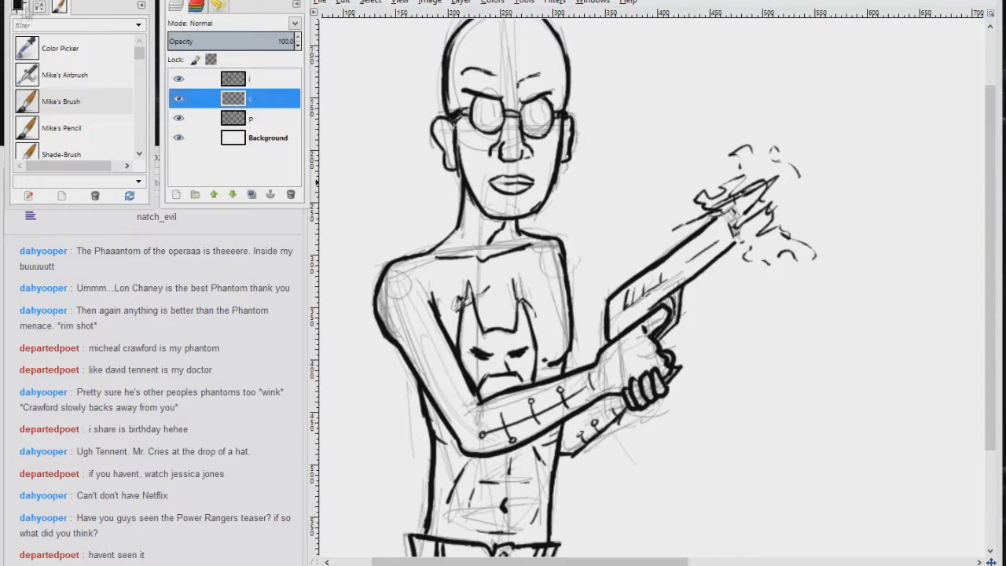
Fill the sunglasses' lenses on layer c with a gradient based on grey a5a5a5.
{"action": "left_click", "coordinate": [18, 6]}
{"action": "left_click", "coordinate": [370, 1]}
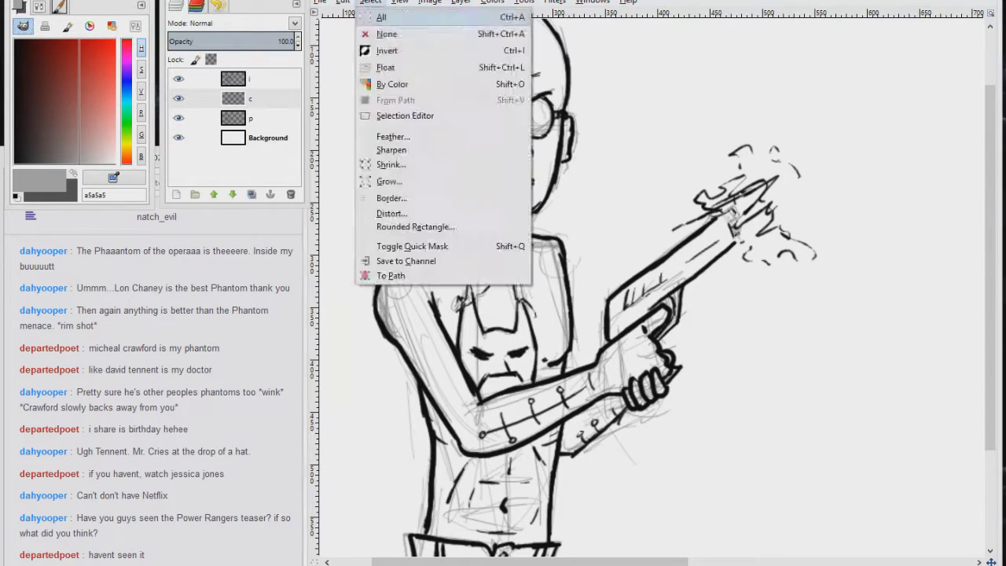
{"action": "left_click_drag", "start_coordinate": [480, 110], "coordinate": [542, 118]}
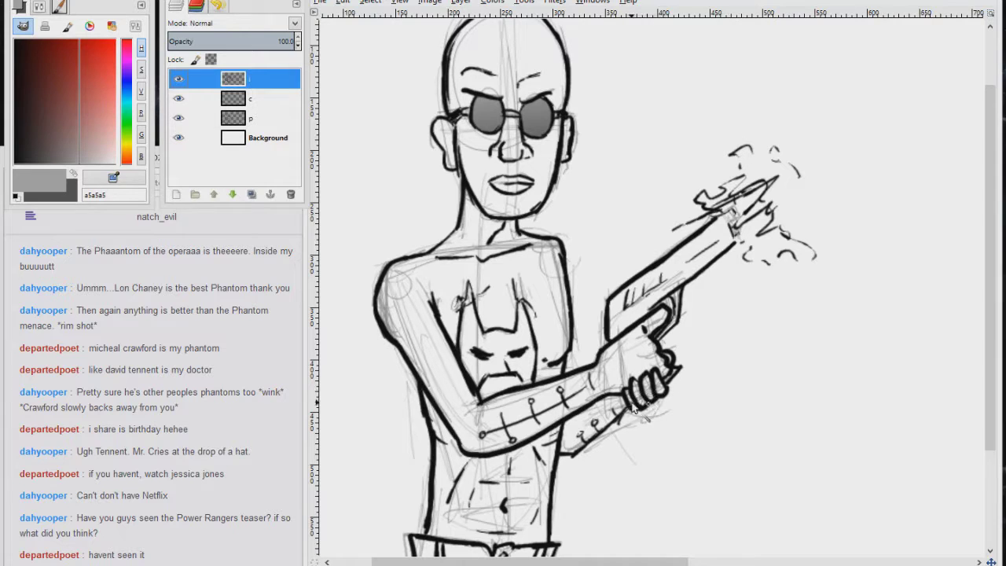
Fill the figure's head, torso, arms and hands on layer c with brown 753f13.
{"action": "left_click", "coordinate": [260, 98]}
{"action": "mouse_move", "coordinate": [71, 86]}
{"action": "left_mouse_down"}
{"action": "mouse_move", "coordinate": [103, 49]}
{"action": "mouse_move", "coordinate": [63, 70]}
{"action": "left_mouse_up"}
{"action": "left_click", "coordinate": [342, 2]}
{"action": "left_click", "coordinate": [401, 157]}
Colour the lips with the lighter brown 996438.
{"action": "left_click", "coordinate": [70, 68]}
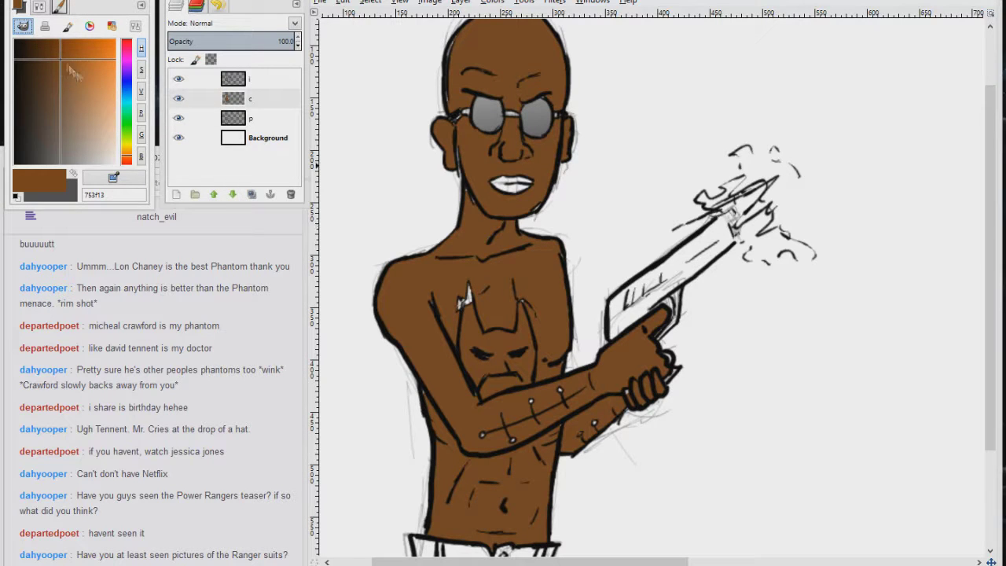
{"action": "left_click", "coordinate": [75, 85]}
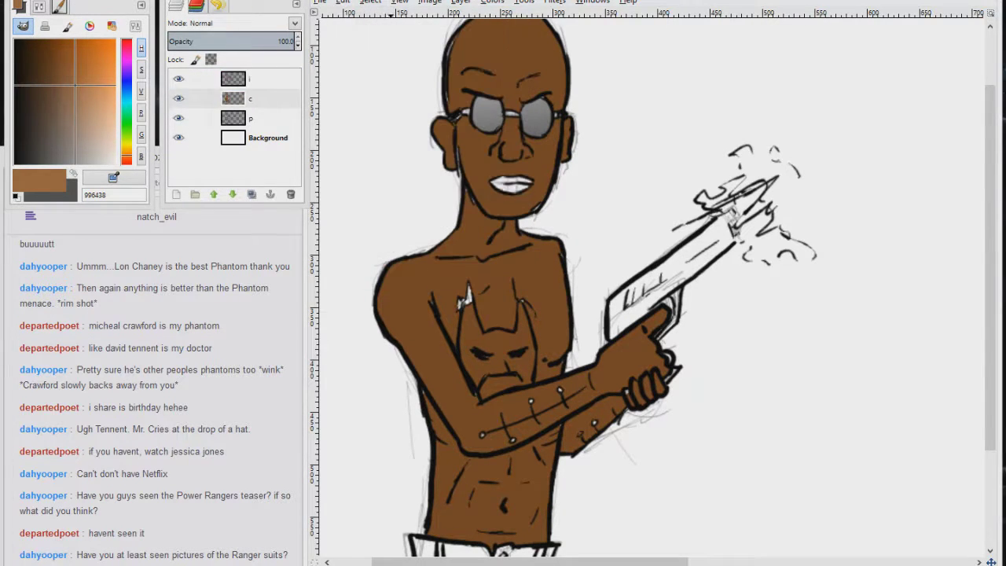
{"action": "key", "text": "Page_Up"}
Fill the trousers on layer c with dark navy 232449.
{"action": "scroll", "coordinate": [977, 220], "scroll_direction": "down", "scroll_amount": 3}
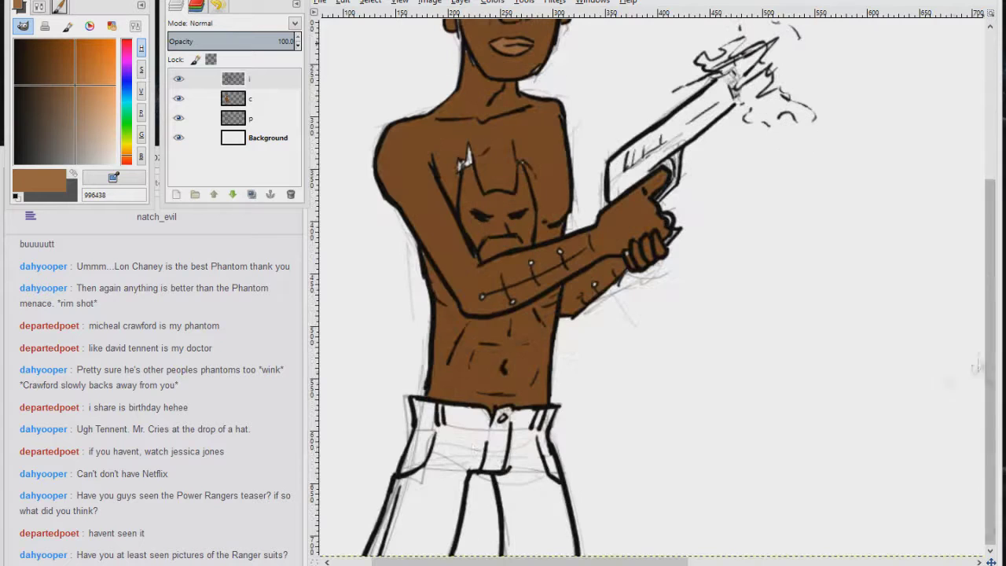
{"action": "left_click", "coordinate": [126, 76]}
{"action": "left_click", "coordinate": [43, 99]}
{"action": "key", "text": "Page_Down"}
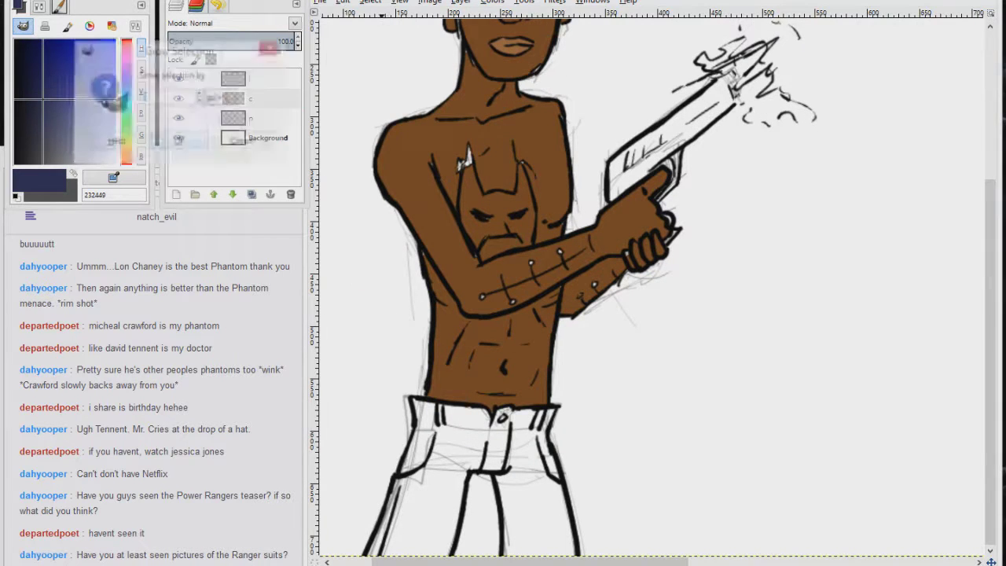
{"action": "left_click", "coordinate": [487, 472]}
Sample the skin brown and paint over the uncoloured gaps around the head and brows.
{"action": "scroll", "coordinate": [798, 221], "scroll_direction": "up", "scroll_amount": 5}
{"action": "scroll", "coordinate": [503, 197], "scroll_direction": "up", "scroll_amount": 1}
{"action": "left_click", "coordinate": [583, 122], "text": "ctrl"}
{"action": "left_click_drag", "start_coordinate": [563, 140], "coordinate": [583, 120]}
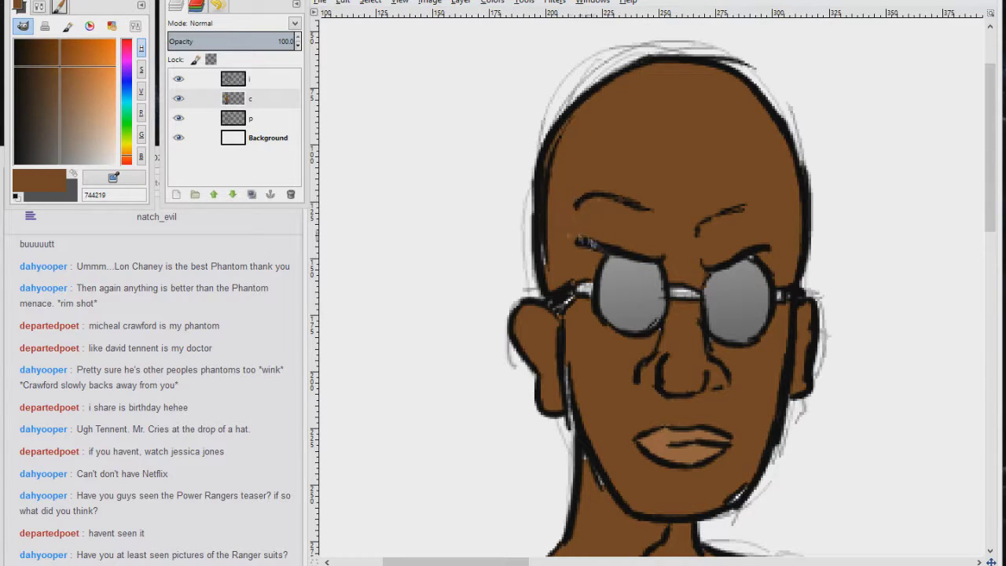
Paint the sunglasses' arms and bridge in near-black 131313, and touch up the lenses with sampled grey.
{"action": "scroll", "coordinate": [652, 291], "scroll_direction": "down", "scroll_amount": 3}
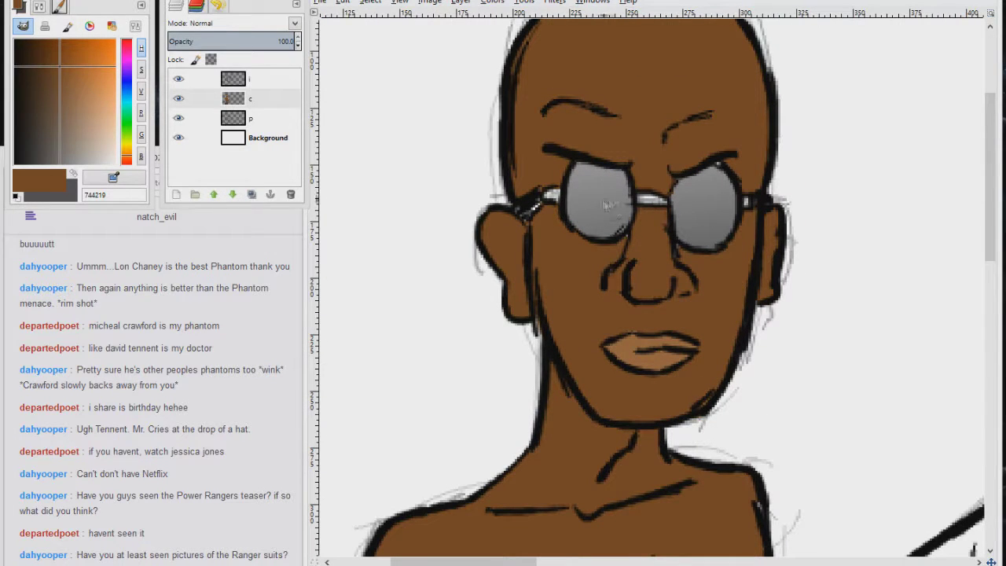
{"action": "left_click", "coordinate": [563, 200], "text": "ctrl"}
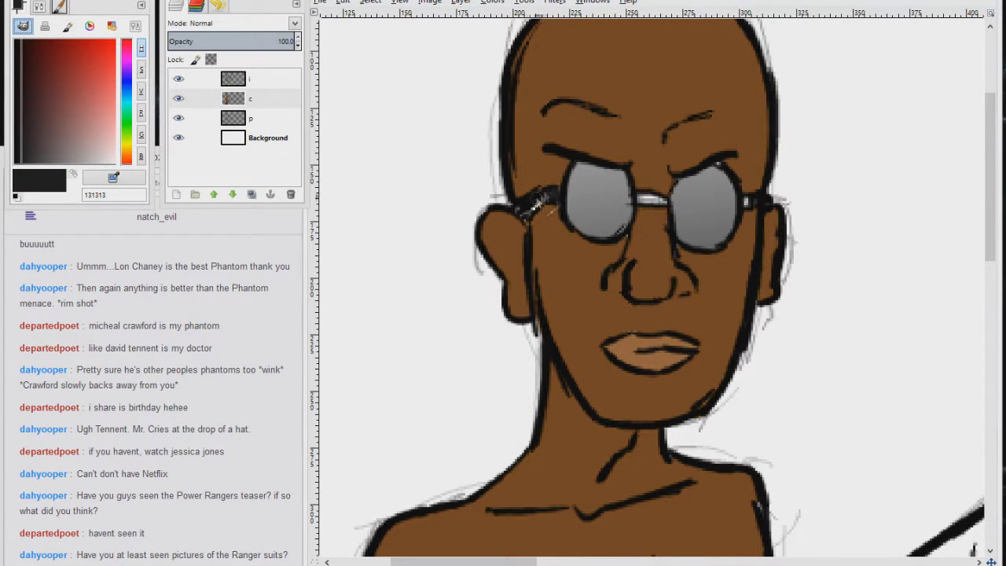
{"action": "left_click_drag", "start_coordinate": [559, 195], "coordinate": [520, 209]}
{"action": "left_click_drag", "start_coordinate": [750, 206], "coordinate": [778, 206]}
{"action": "left_click", "coordinate": [595, 135], "text": "ctrl"}
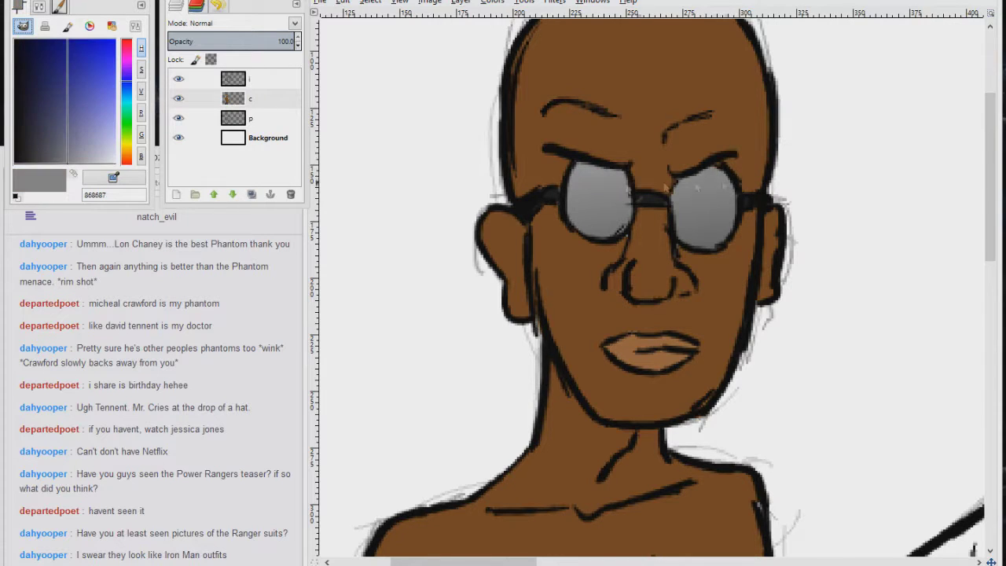
Fill the horned mask on the chest with light grey aaaaaa and touch up the surrounding skin with sampled brown.
{"action": "scroll", "coordinate": [595, 135], "scroll_direction": "down", "scroll_amount": 3}
{"action": "scroll", "coordinate": [643, 149], "scroll_direction": "down", "scroll_amount": 3}
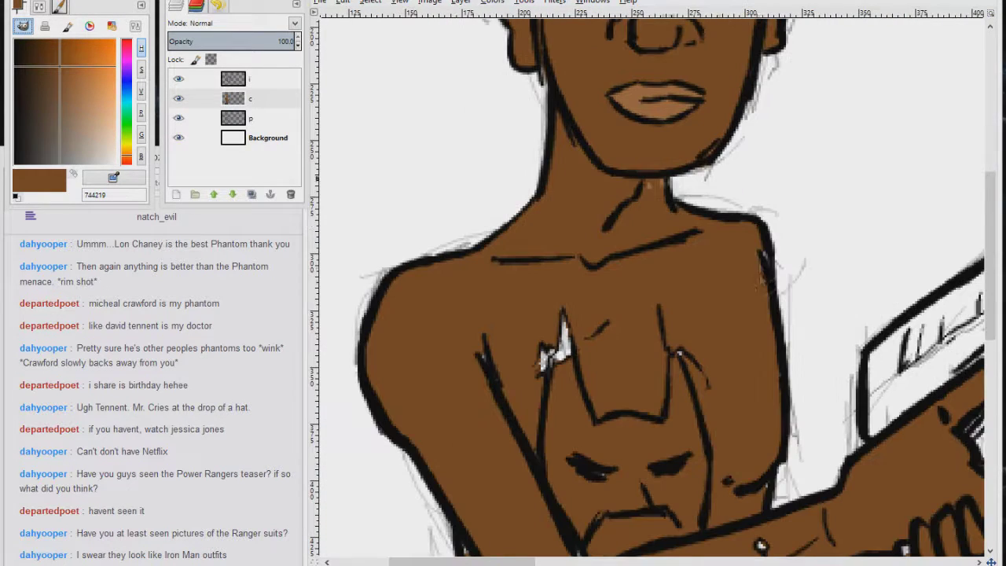
{"action": "scroll", "coordinate": [627, 331], "scroll_direction": "down", "scroll_amount": 3}
{"action": "left_click", "coordinate": [101, 146]}
{"action": "left_click_drag", "start_coordinate": [507, 240], "coordinate": [511, 291]}
{"action": "mouse_move", "coordinate": [623, 256]}
{"action": "left_mouse_down"}
{"action": "mouse_move", "coordinate": [607, 329]}
{"action": "mouse_move", "coordinate": [523, 276]}
{"action": "mouse_move", "coordinate": [512, 399]}
{"action": "mouse_move", "coordinate": [616, 385]}
{"action": "mouse_move", "coordinate": [636, 330]}
{"action": "mouse_move", "coordinate": [613, 378]}
{"action": "mouse_move", "coordinate": [551, 385]}
{"action": "mouse_move", "coordinate": [638, 417]}
{"action": "left_mouse_up"}
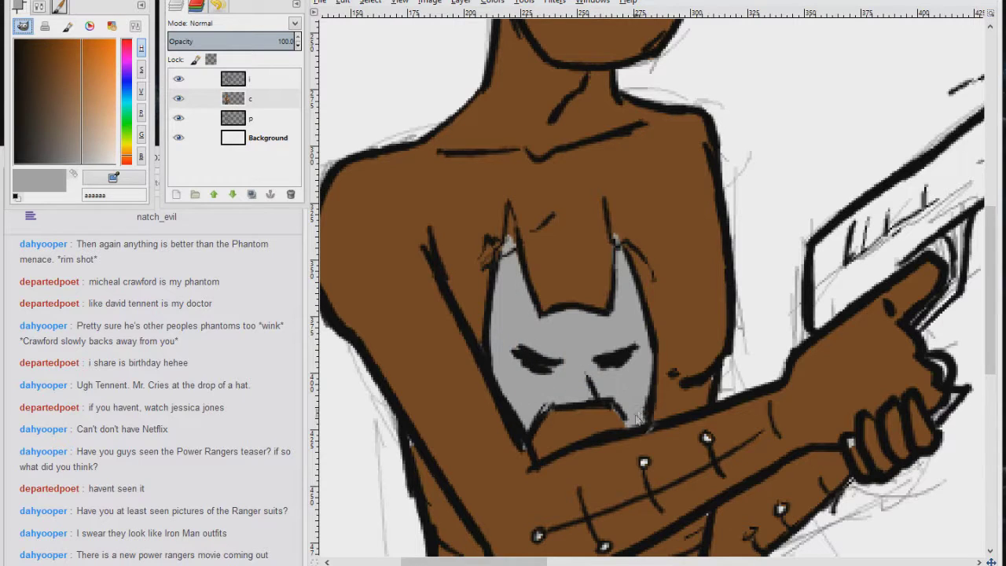
{"action": "left_click", "coordinate": [638, 416], "text": "ctrl"}
Fill the Background layer with muted teal and hide the pencil layer p.
{"action": "left_click", "coordinate": [268, 138]}
{"action": "left_click", "coordinate": [126, 74]}
{"action": "left_click", "coordinate": [69, 128]}
{"action": "key", "text": "ctrl+comma"}
{"action": "left_click", "coordinate": [179, 118]}
Paint the background-coloured holes in the forearm stitches on layer c with sampled skin brown 744219.
{"action": "left_click", "coordinate": [232, 98]}
{"action": "left_click", "coordinate": [649, 467], "text": "ctrl"}
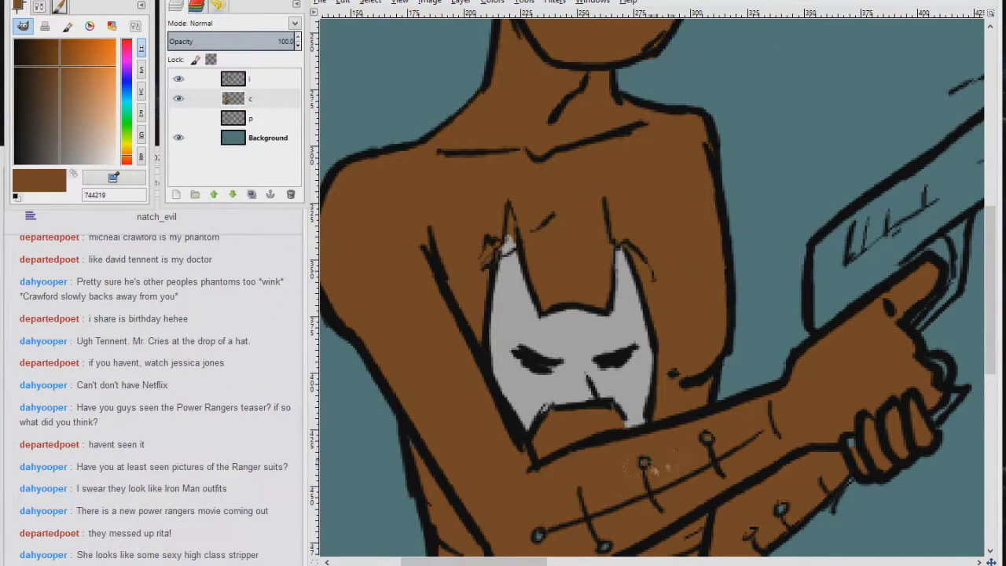
{"action": "scroll", "coordinate": [652, 287], "scroll_direction": "down", "scroll_amount": 3}
{"action": "scroll", "coordinate": [504, 435], "scroll_direction": "up", "scroll_amount": 3}
Colour the pistol's slide, trigger guard and grip dark grey on layer c.
{"action": "scroll", "coordinate": [629, 354], "scroll_direction": "right", "scroll_amount": 3}
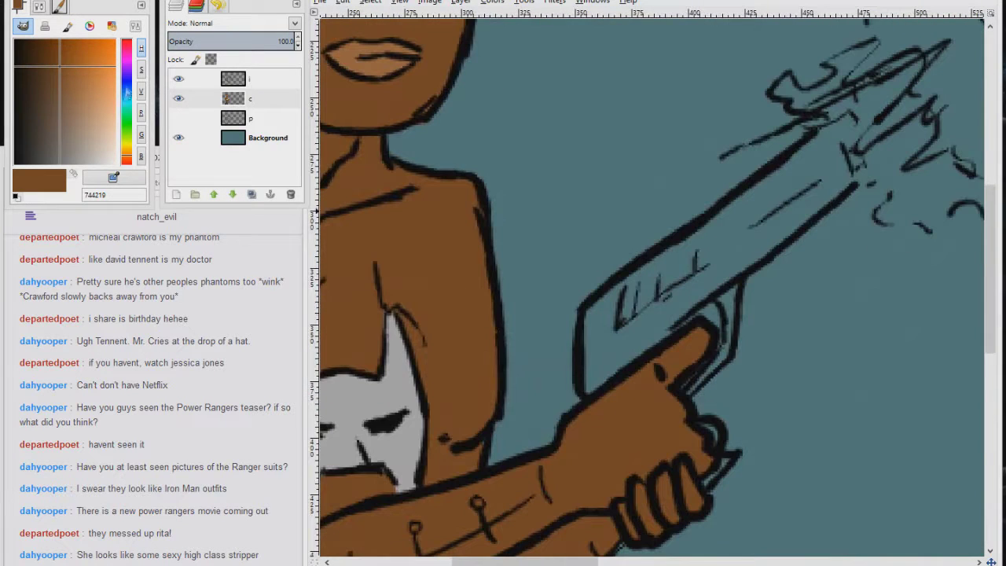
{"action": "left_click", "coordinate": [731, 305], "text": "ctrl"}
{"action": "left_click", "coordinate": [720, 472], "text": "ctrl"}
{"action": "left_click", "coordinate": [731, 303], "text": "ctrl"}
{"action": "mouse_move", "coordinate": [597, 377]}
{"action": "left_mouse_down"}
{"action": "mouse_move", "coordinate": [849, 183]}
{"action": "mouse_move", "coordinate": [775, 182]}
{"action": "mouse_move", "coordinate": [738, 252]}
{"action": "mouse_move", "coordinate": [613, 212]}
{"action": "left_mouse_up"}
Switch to the Twitch chat in Firefox, reply "Shadowman" and return to the drawing.
{"action": "left_click", "coordinate": [157, 377]}
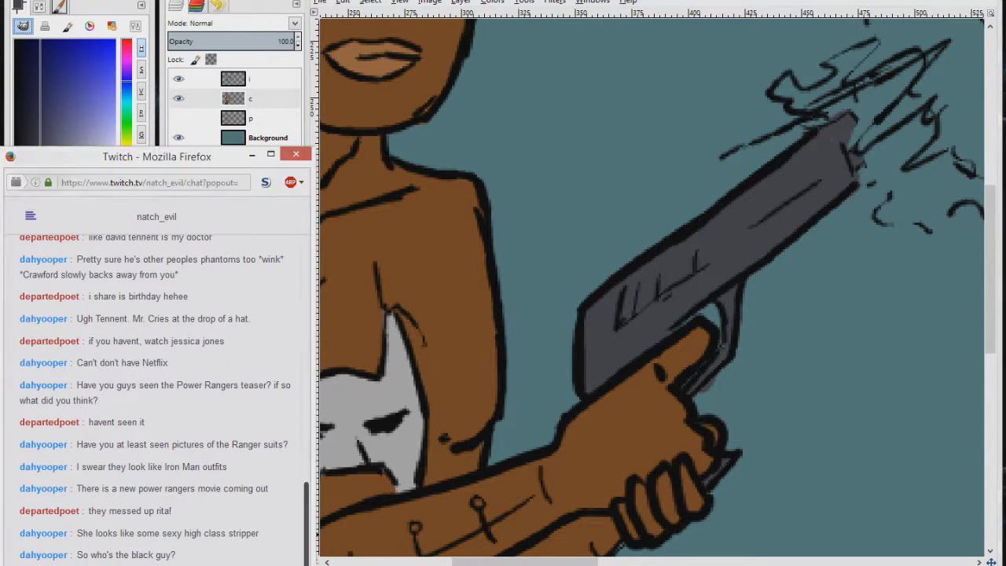
{"action": "key", "text": "alt+Tab"}
Touch up the remaining colour gaps on the figure's lower parts with colours sampled from the drawing.
{"action": "scroll", "coordinate": [727, 189], "scroll_direction": "down", "scroll_amount": 5}
{"action": "left_click", "coordinate": [705, 183], "text": "ctrl"}
{"action": "scroll", "coordinate": [708, 235], "scroll_direction": "down", "scroll_amount": 5}
{"action": "scroll", "coordinate": [708, 236], "scroll_direction": "left", "scroll_amount": 5}
{"action": "left_click", "coordinate": [593, 466], "text": "ctrl"}
{"action": "left_click", "coordinate": [568, 463], "text": "ctrl"}
{"action": "scroll", "coordinate": [568, 462], "scroll_direction": "down", "scroll_amount": 5}
Paint dark red 500505 blood at the chest mask's horn tips and lower corners.
{"action": "scroll", "coordinate": [567, 462], "scroll_direction": "up", "scroll_amount": 10}
{"action": "left_click", "coordinate": [555, 171], "text": "ctrl"}
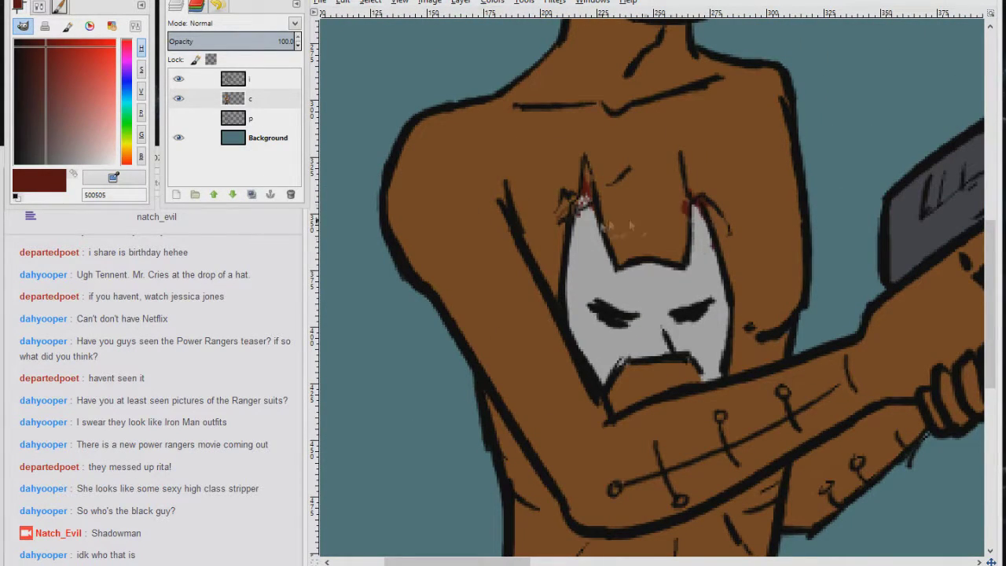
{"action": "scroll", "coordinate": [664, 416], "scroll_direction": "down", "scroll_amount": 3}
{"action": "scroll", "coordinate": [665, 417], "scroll_direction": "right", "scroll_amount": 2}
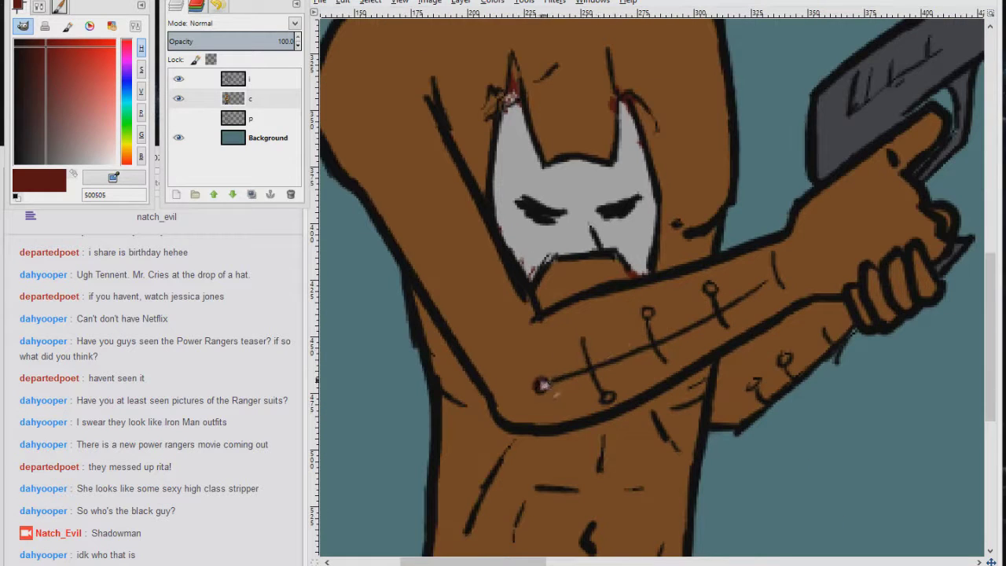
Paint dark red along the forearm stitches and a splatter near the wrist, trimming its edges with skin brown 744219.
{"action": "mouse_move", "coordinate": [586, 376]}
{"action": "left_mouse_down"}
{"action": "mouse_move", "coordinate": [742, 304]}
{"action": "mouse_move", "coordinate": [712, 288]}
{"action": "left_mouse_up"}
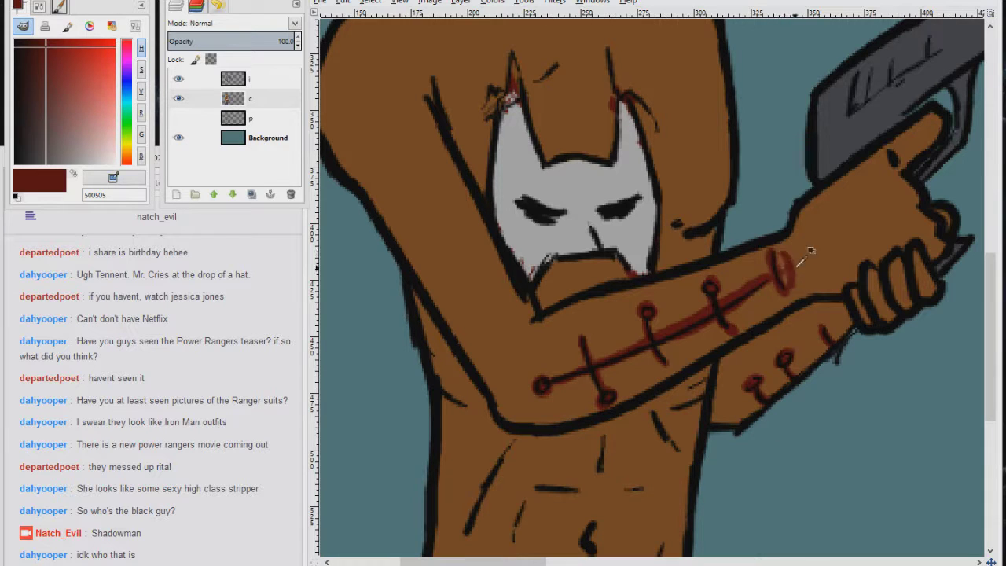
{"action": "mouse_move", "coordinate": [785, 253]}
{"action": "left_mouse_down"}
{"action": "mouse_move", "coordinate": [814, 251]}
{"action": "mouse_move", "coordinate": [805, 273]}
{"action": "left_mouse_up"}
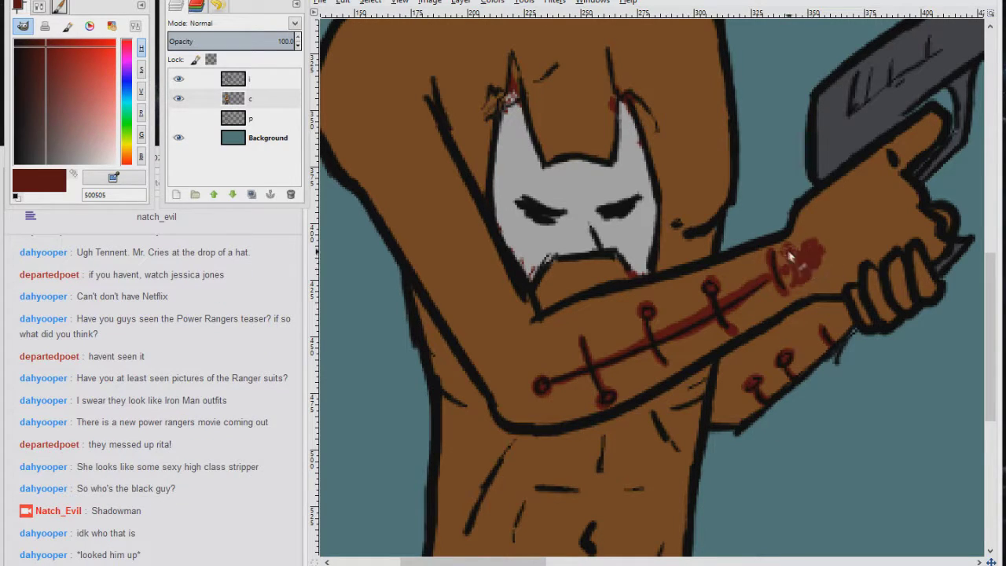
{"action": "left_click", "coordinate": [817, 256], "text": "ctrl"}
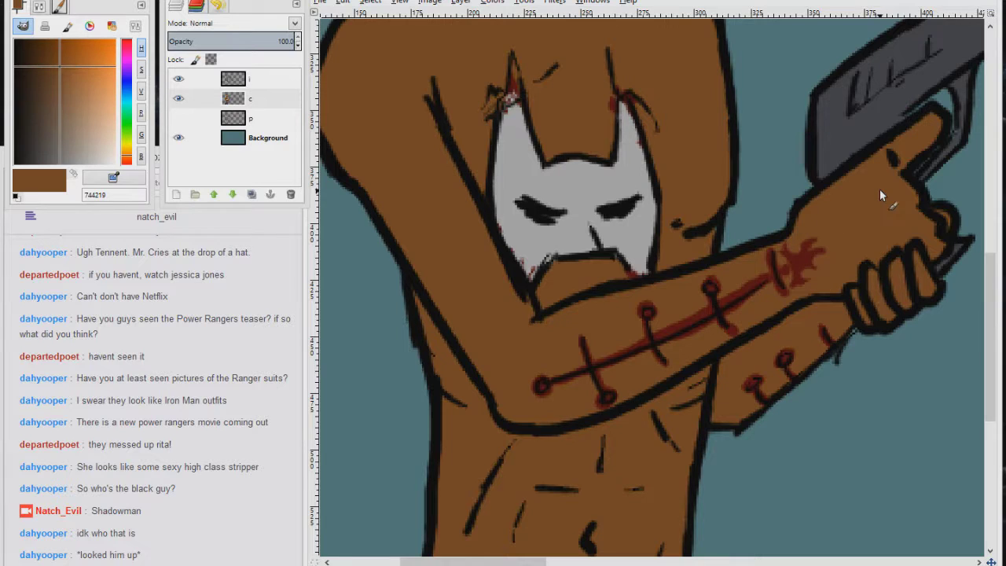
Set the colour to black 000000 and roughen the head, neck, torso and arm outlines with extra strokes on ink layer "i".
{"action": "scroll", "coordinate": [879, 189], "scroll_direction": "up", "scroll_amount": 5}
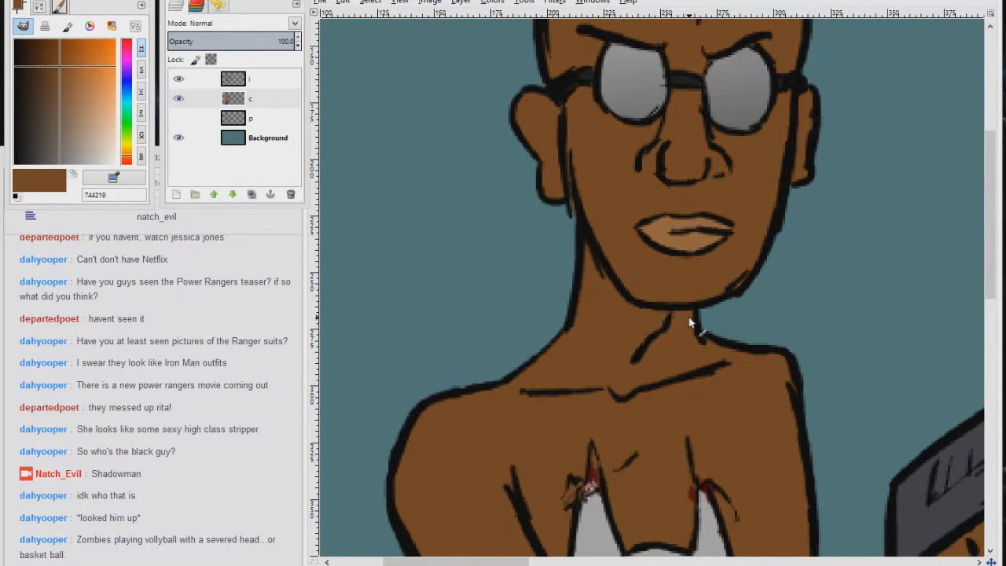
{"action": "scroll", "coordinate": [607, 203], "scroll_direction": "down", "scroll_amount": 3}
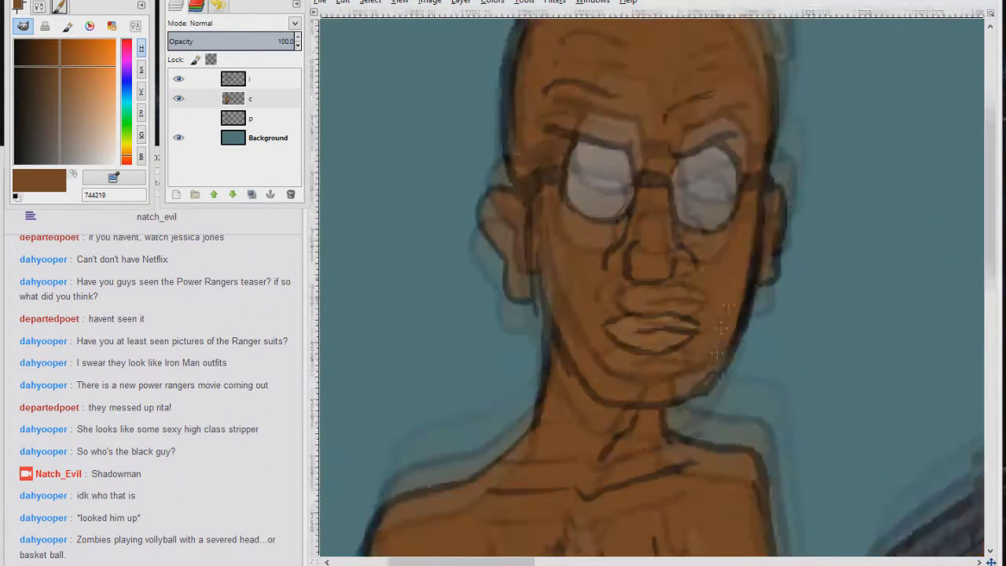
{"action": "key", "text": "d"}
{"action": "key", "text": "Page_Up"}
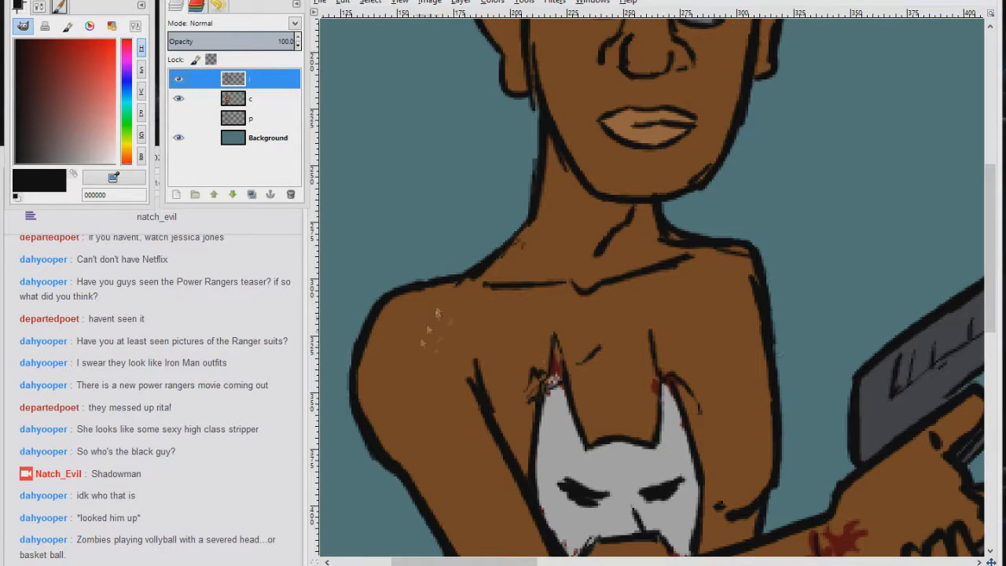
{"action": "scroll", "coordinate": [503, 346], "scroll_direction": "down", "scroll_amount": 5}
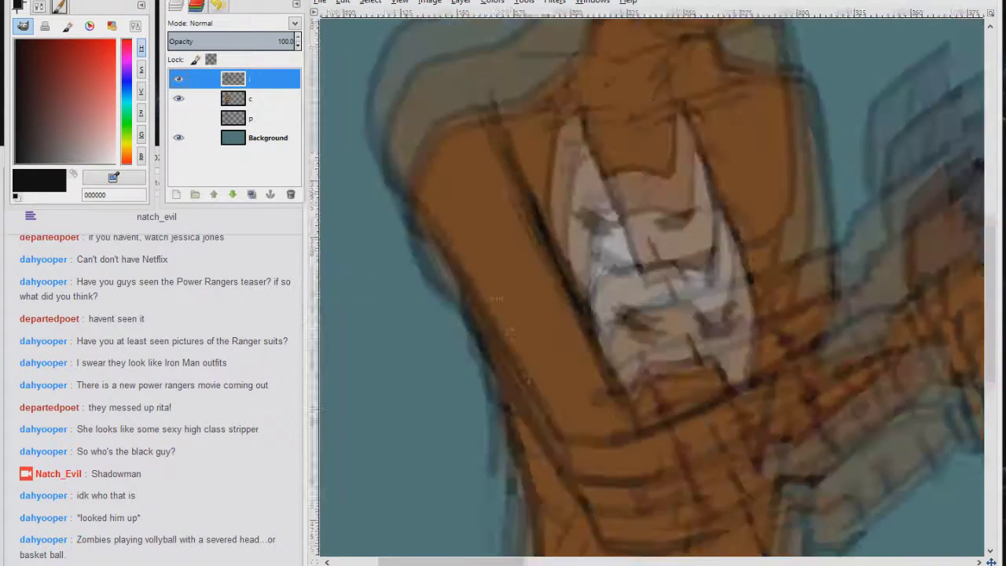
{"action": "scroll", "coordinate": [652, 286], "scroll_direction": "up", "scroll_amount": 3}
{"action": "scroll", "coordinate": [652, 287], "scroll_direction": "right", "scroll_amount": 2}
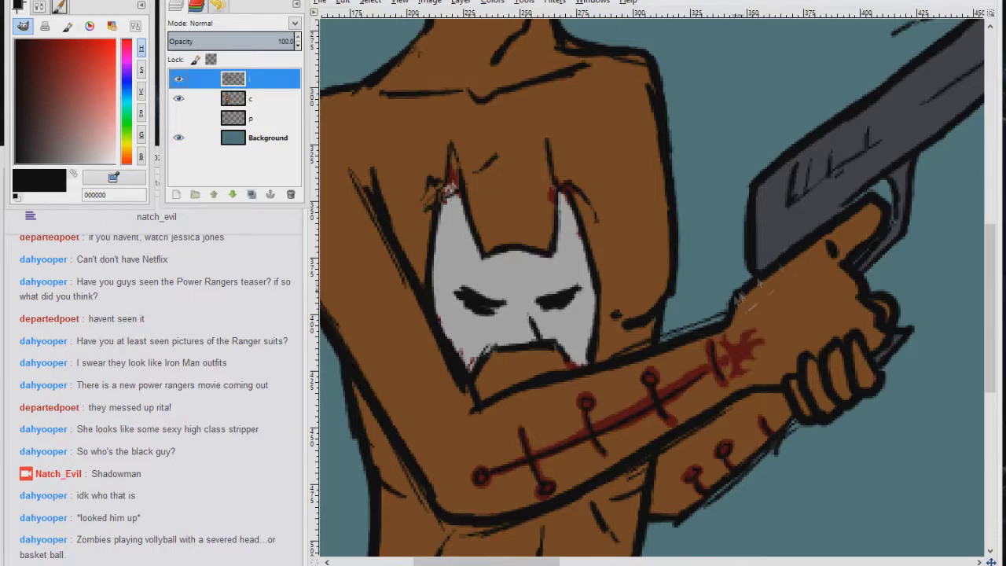
{"action": "scroll", "coordinate": [652, 287], "scroll_direction": "down", "scroll_amount": 2}
{"action": "scroll", "coordinate": [653, 157], "scroll_direction": "up", "scroll_amount": 5}
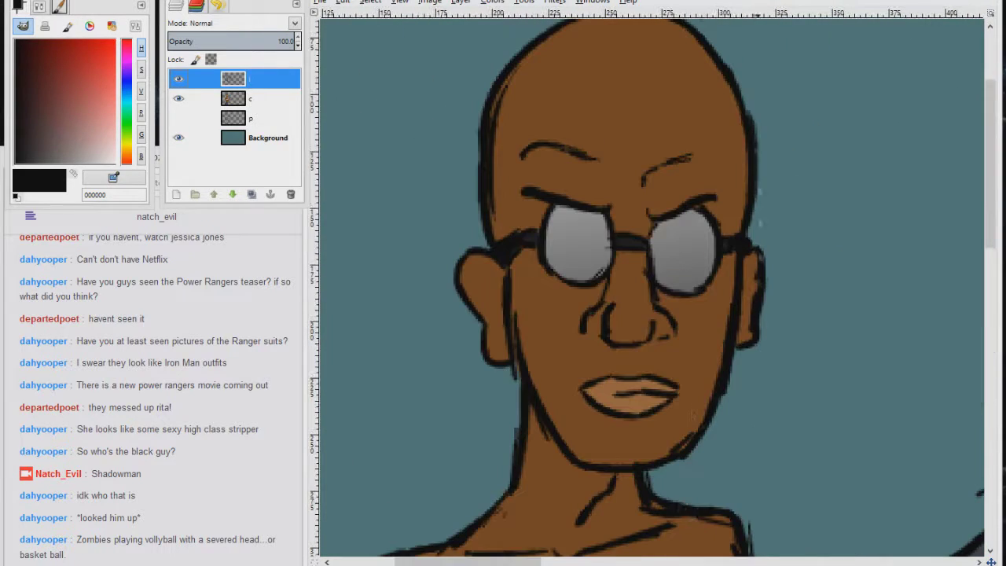
{"action": "scroll", "coordinate": [643, 471], "scroll_direction": "down", "scroll_amount": 5}
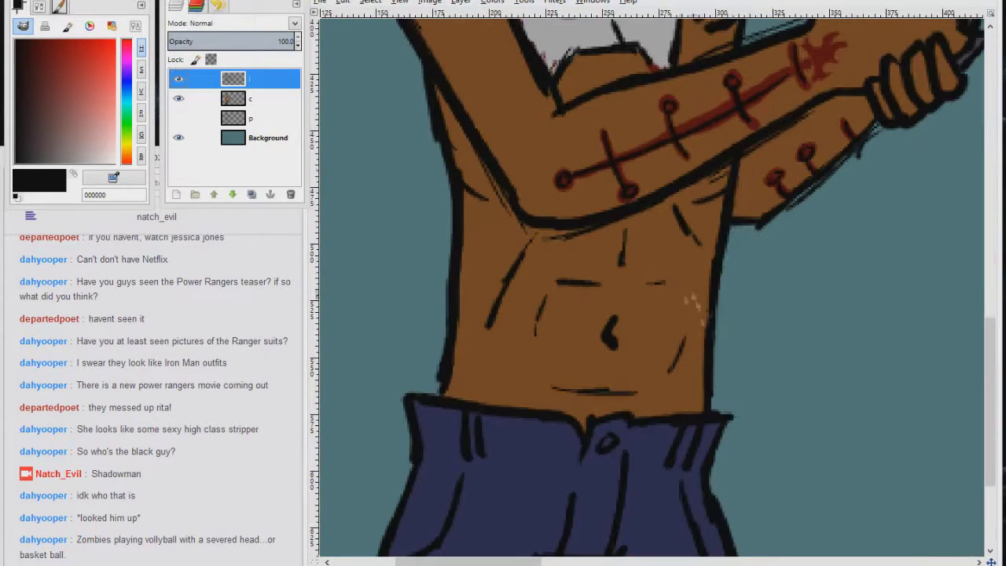
{"action": "scroll", "coordinate": [623, 318], "scroll_direction": "up", "scroll_amount": 3}
{"action": "scroll", "coordinate": [571, 338], "scroll_direction": "down", "scroll_amount": 4}
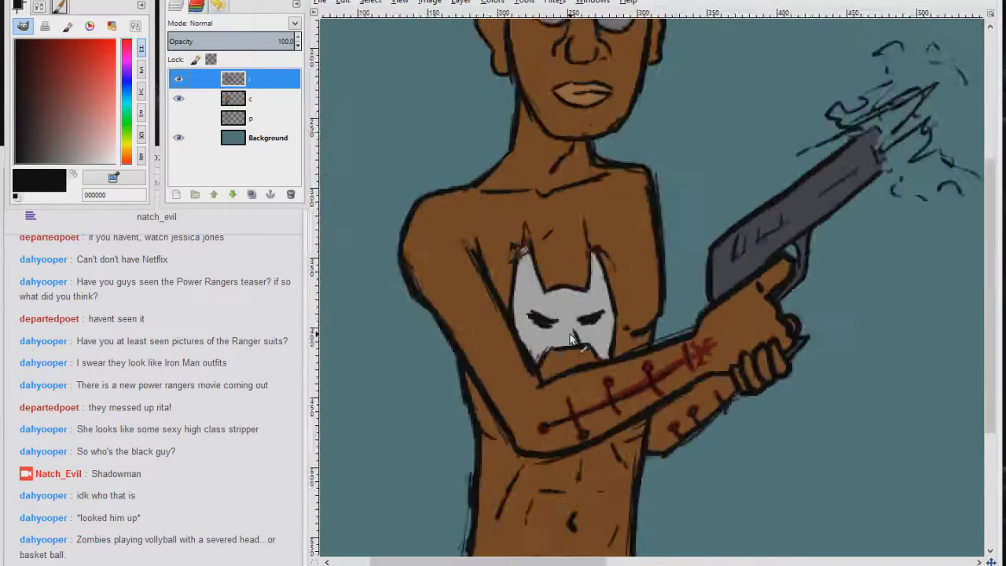
Paint the muzzle burst's shapes and stray flicks in blue 154ca7 on colour layer "c".
{"action": "left_click", "coordinate": [127, 106]}
{"action": "left_click", "coordinate": [79, 55]}
{"action": "scroll", "coordinate": [821, 190], "scroll_direction": "up", "scroll_amount": 3}
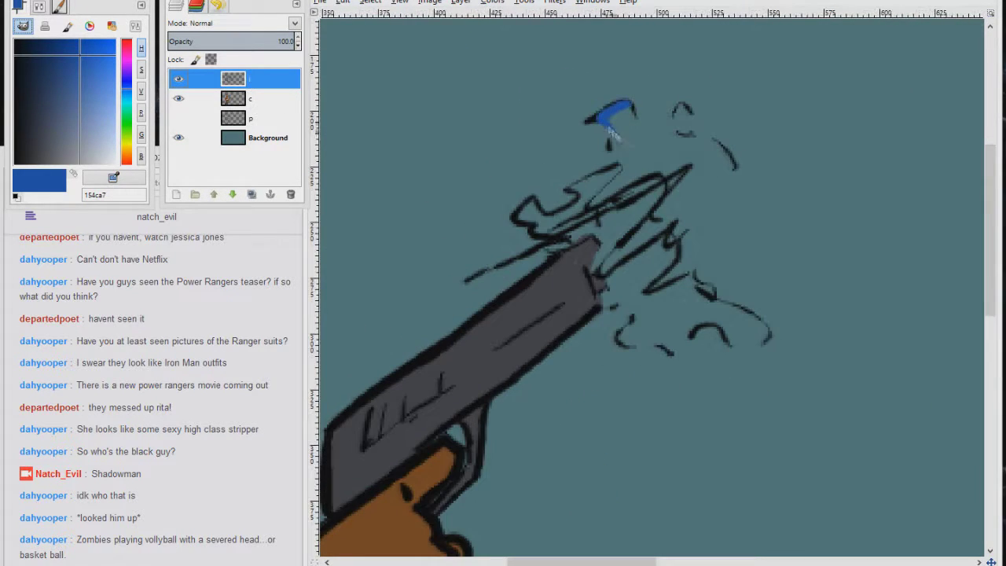
{"action": "left_click", "coordinate": [178, 79]}
{"action": "left_click", "coordinate": [259, 98]}
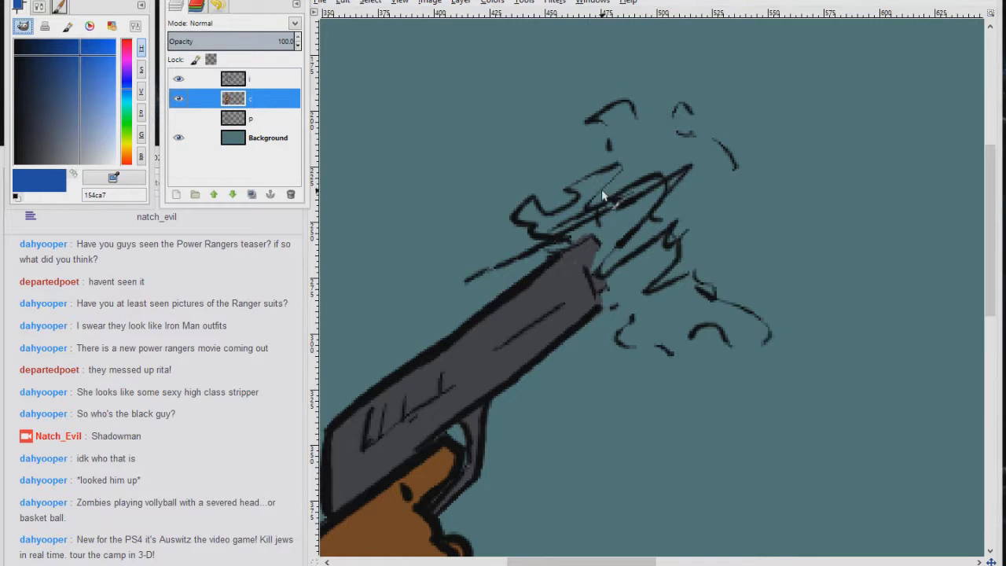
{"action": "mouse_move", "coordinate": [590, 118]}
{"action": "left_mouse_down"}
{"action": "mouse_move", "coordinate": [617, 162]}
{"action": "mouse_move", "coordinate": [472, 285]}
{"action": "mouse_move", "coordinate": [585, 235]}
{"action": "left_mouse_up"}
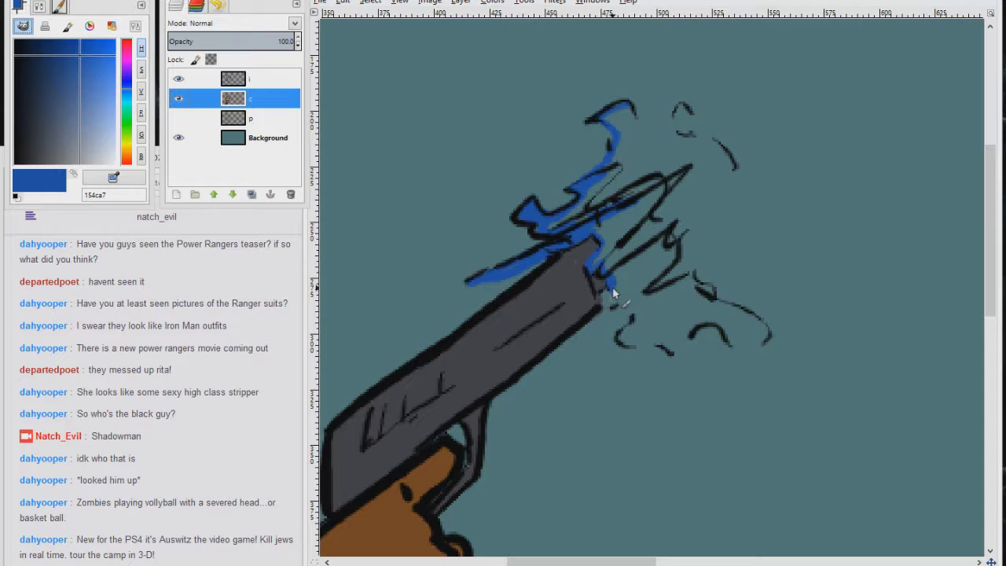
{"action": "mouse_move", "coordinate": [635, 332]}
{"action": "left_mouse_down"}
{"action": "mouse_move", "coordinate": [708, 344]}
{"action": "mouse_move", "coordinate": [628, 208]}
{"action": "left_mouse_up"}
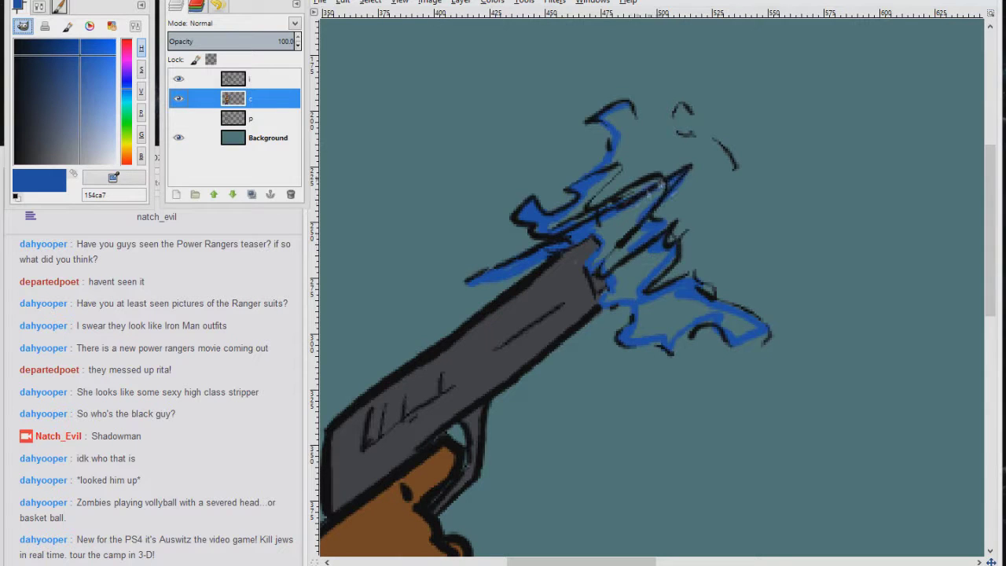
{"action": "left_click_drag", "start_coordinate": [712, 140], "coordinate": [711, 208]}
Fill the muzzle burst's interior with light blue 5280cc and add dark blue 2f4364 accents and wisps.
{"action": "left_click", "coordinate": [95, 91]}
{"action": "mouse_move", "coordinate": [610, 208]}
{"action": "left_mouse_down"}
{"action": "mouse_move", "coordinate": [621, 267]}
{"action": "mouse_move", "coordinate": [644, 306]}
{"action": "mouse_move", "coordinate": [739, 326]}
{"action": "mouse_move", "coordinate": [595, 146]}
{"action": "left_mouse_up"}
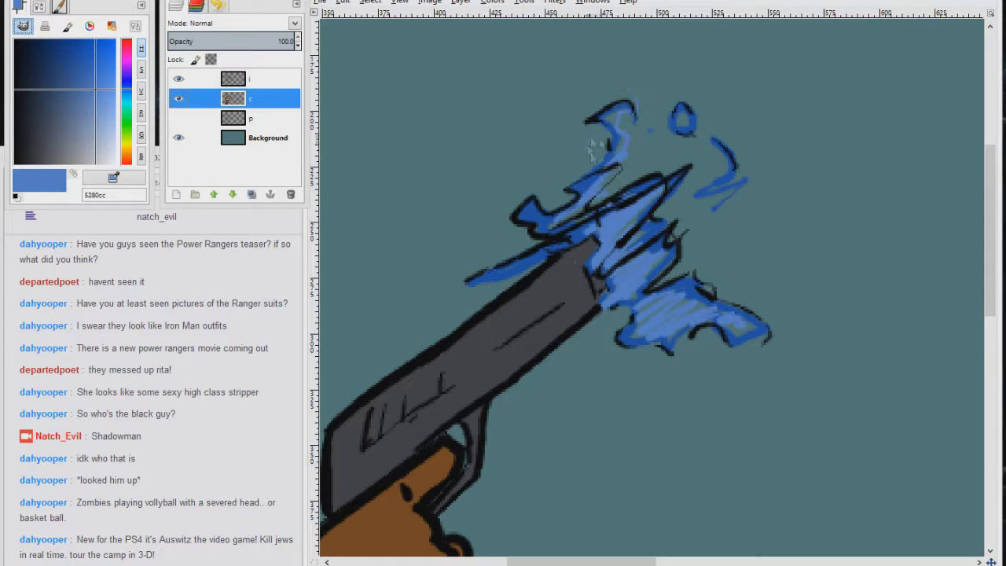
{"action": "left_click_drag", "start_coordinate": [79, 86], "coordinate": [54, 98]}
{"action": "left_click_drag", "start_coordinate": [613, 236], "coordinate": [641, 212]}
{"action": "left_click_drag", "start_coordinate": [720, 149], "coordinate": [680, 197]}
{"action": "mouse_move", "coordinate": [734, 224]}
{"action": "left_mouse_down"}
{"action": "mouse_move", "coordinate": [724, 278]}
{"action": "mouse_move", "coordinate": [653, 318]}
{"action": "mouse_move", "coordinate": [605, 261]}
{"action": "left_mouse_up"}
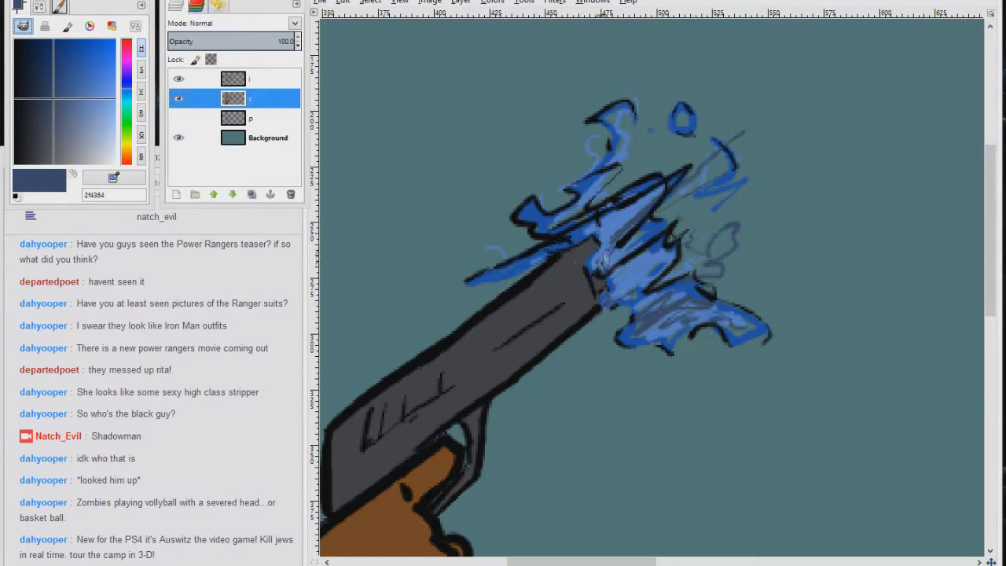
Blend the muzzle burst with blues sampled from it, including 154ca7 and 4675c4.
{"action": "left_click", "coordinate": [669, 205], "text": "ctrl"}
{"action": "left_click", "coordinate": [653, 256], "text": "ctrl"}
{"action": "left_click", "coordinate": [664, 216], "text": "ctrl"}
{"action": "left_click", "coordinate": [621, 164], "text": "ctrl"}
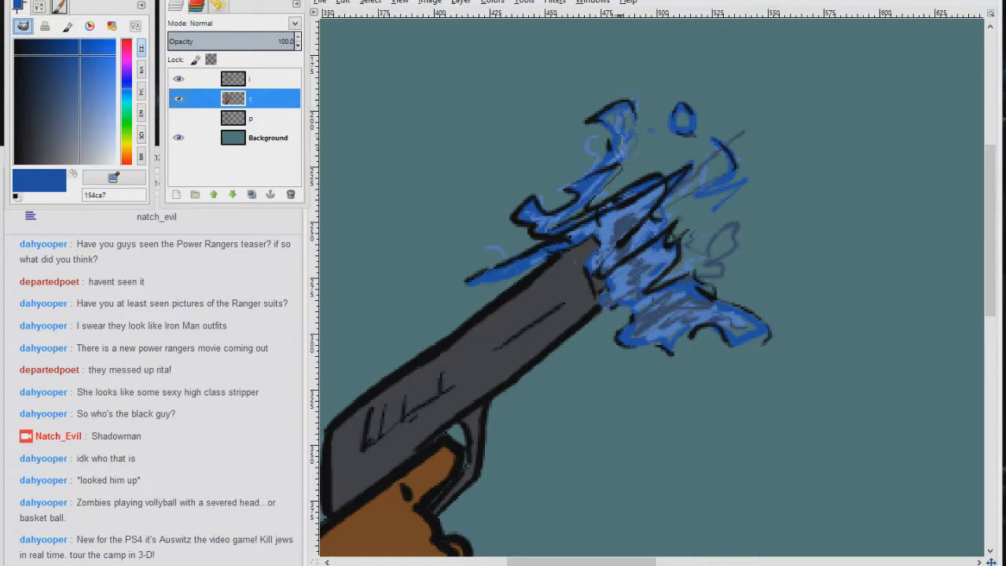
{"action": "left_click", "coordinate": [738, 332], "text": "ctrl"}
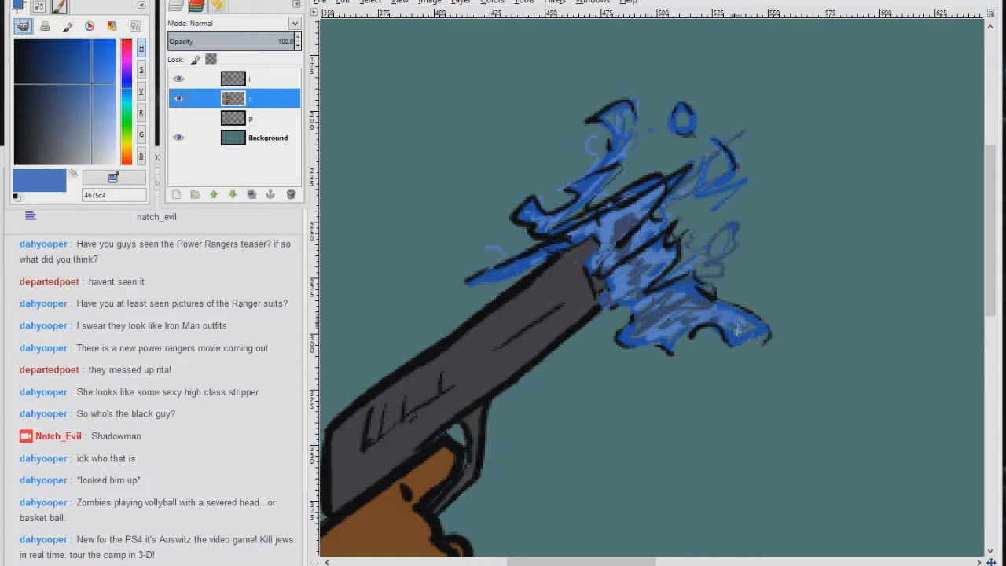
Create a transparent 1280 × 720 px layer named "s" between the ink and colour layers.
{"action": "key", "text": "shift+ctrl+j"}
{"action": "key", "text": "plus"}
{"action": "key", "text": "shift+ctrl+n"}
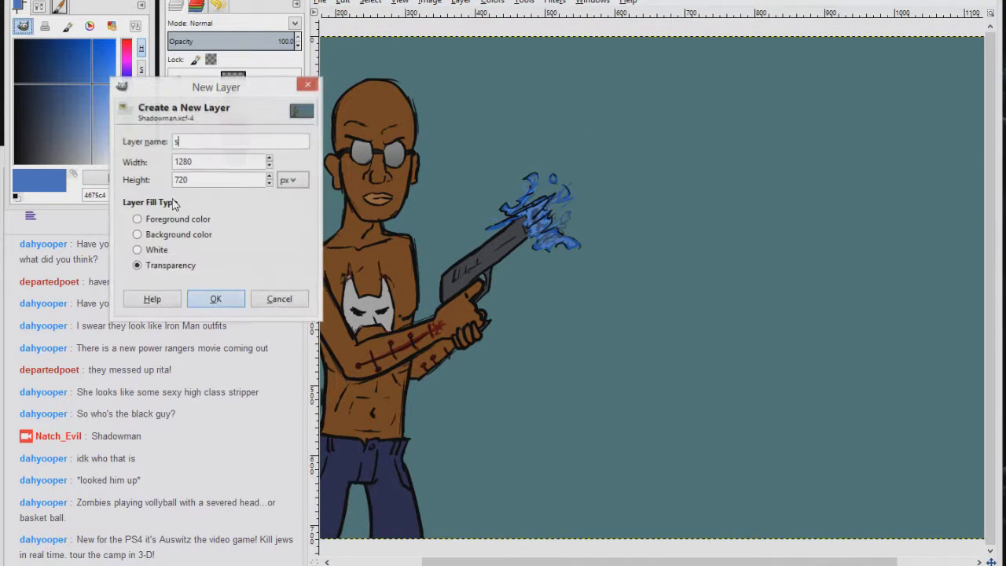
{"action": "key", "text": "Return"}
{"action": "key", "text": "shift+ctrl+j"}
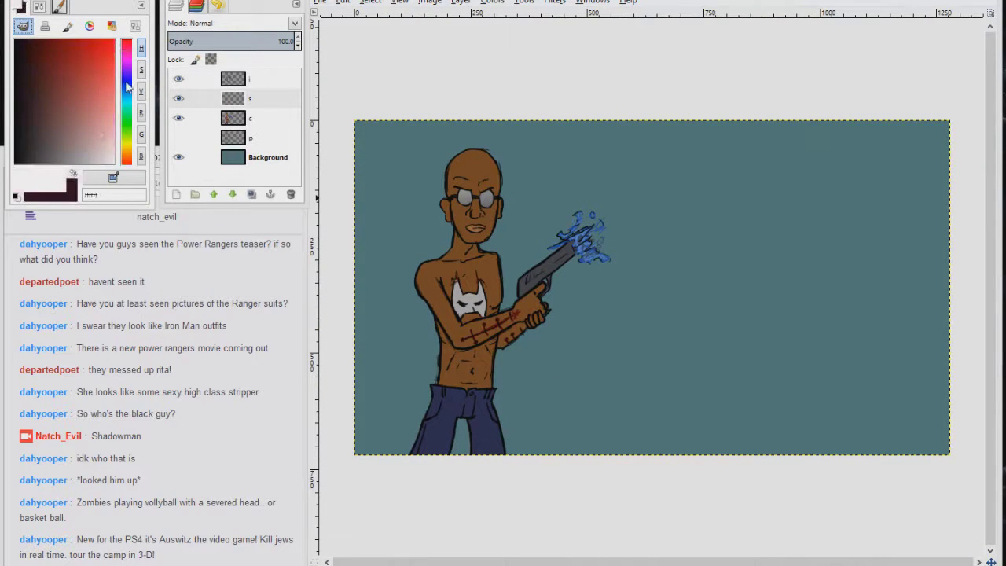
Fill the Background layer with a vertical gradient from dark blue at its top to dark maroon at its bottom.
{"action": "left_click", "coordinate": [583, 140], "text": "ctrl"}
{"action": "left_click_drag", "start_coordinate": [584, 140], "coordinate": [664, 523]}
{"action": "key", "text": "ctrl+z"}
{"action": "left_click", "coordinate": [232, 158]}
{"action": "left_click_drag", "start_coordinate": [590, 129], "coordinate": [668, 491]}
Set layer "s" to 50 opacity and paint dark maroon 260516 shadows and pink edaacd reflections on the glasses' lenses.
{"action": "left_click", "coordinate": [595, 417], "text": "ctrl"}
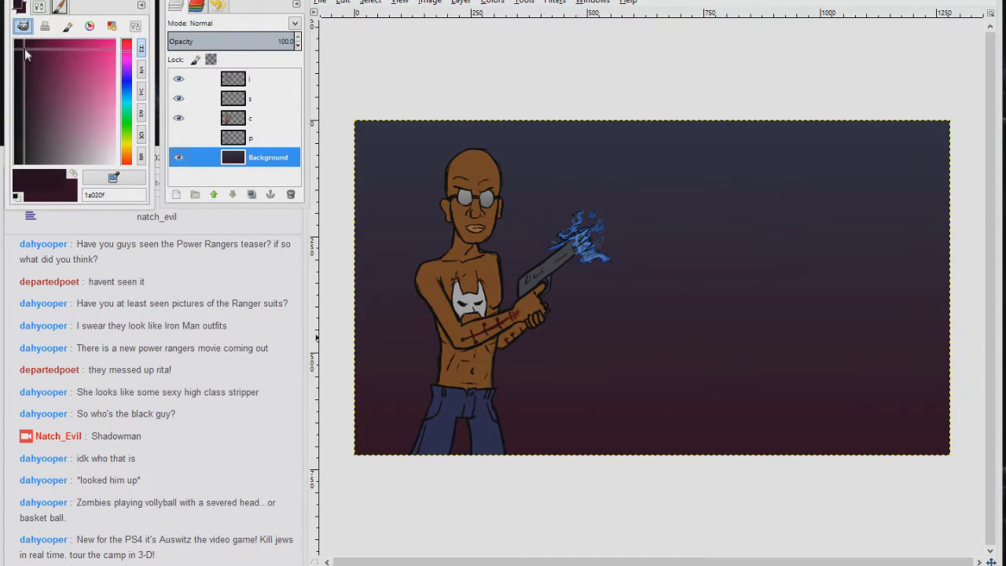
{"action": "left_click", "coordinate": [251, 98]}
{"action": "left_click", "coordinate": [231, 41]}
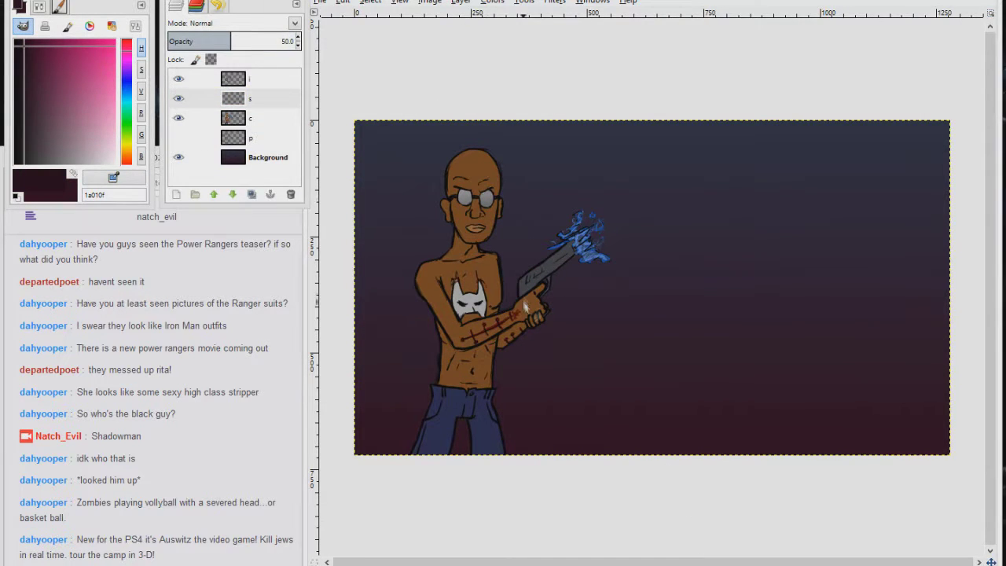
{"action": "left_click", "coordinate": [504, 187], "text": "ctrl"}
{"action": "scroll", "coordinate": [472, 185], "scroll_direction": "up", "scroll_amount": 4}
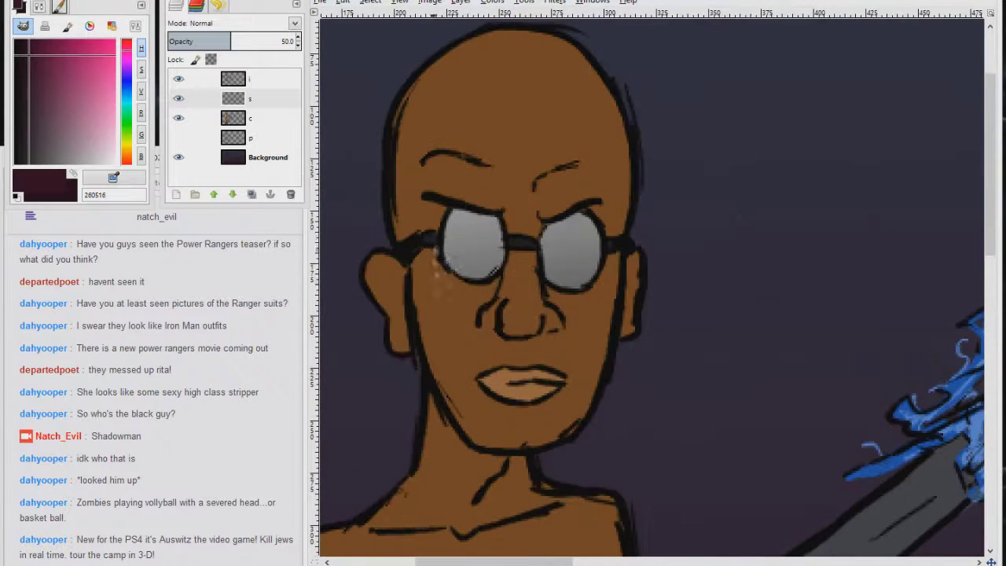
{"action": "left_click", "coordinate": [603, 254], "text": "ctrl"}
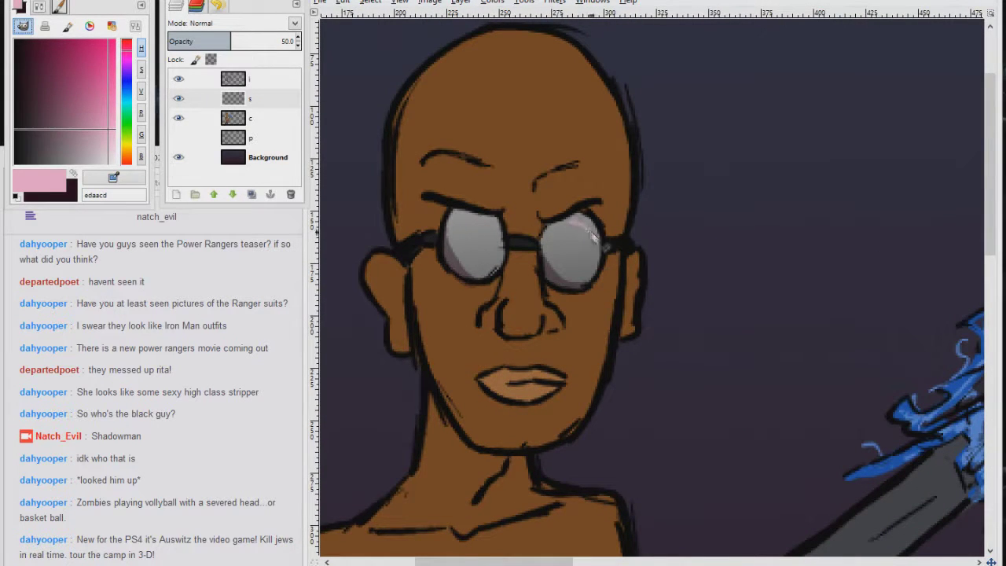
Paint white highlights along the upper and inner edges of both lenses on colour layer "c".
{"action": "left_click", "coordinate": [271, 118]}
{"action": "left_click", "coordinate": [539, 228], "text": "ctrl"}
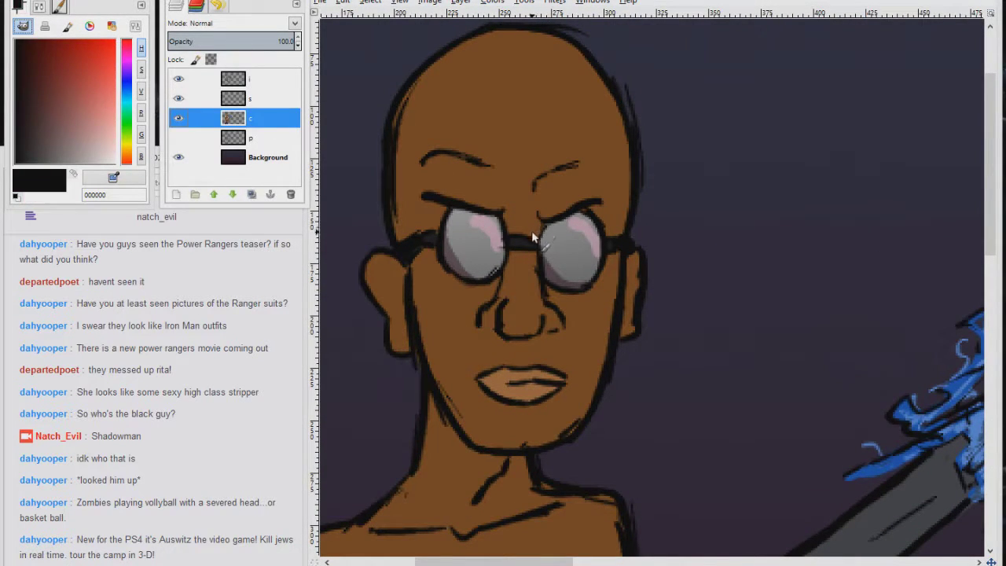
{"action": "key", "text": "x"}
{"action": "left_click_drag", "start_coordinate": [464, 219], "coordinate": [502, 251]}
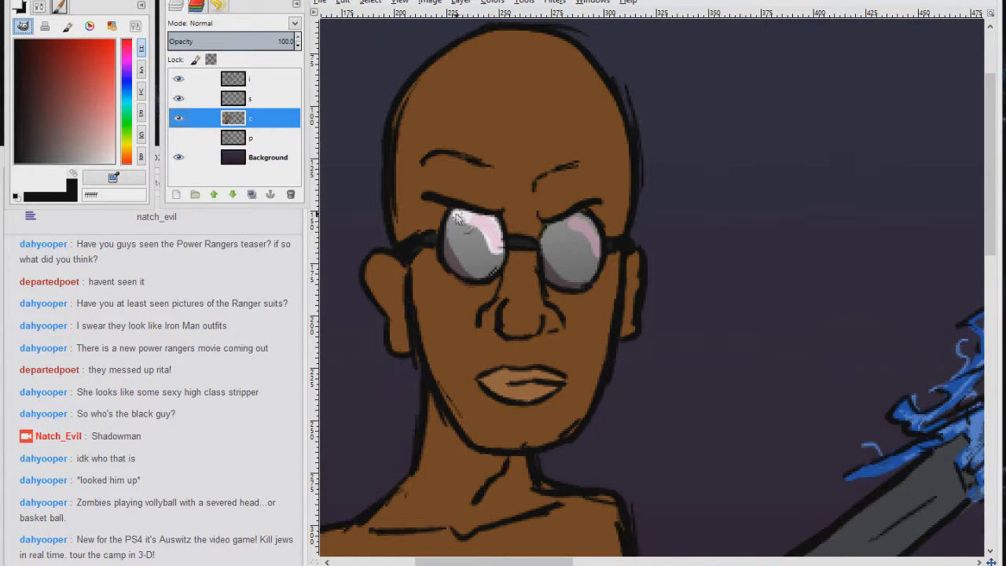
{"action": "key", "text": "ctrl+z"}
{"action": "left_click_drag", "start_coordinate": [456, 214], "coordinate": [489, 220]}
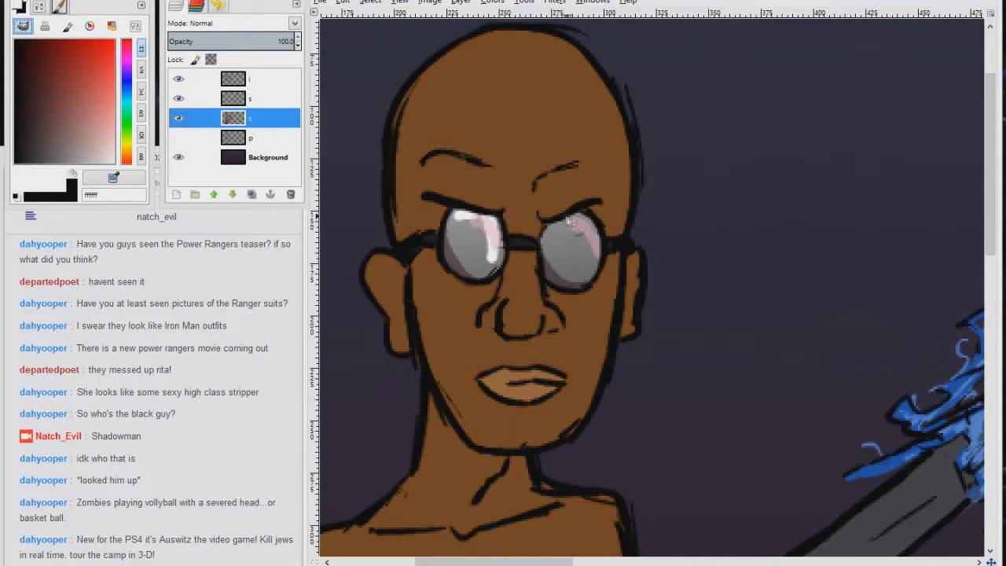
{"action": "left_click_drag", "start_coordinate": [572, 224], "coordinate": [598, 258]}
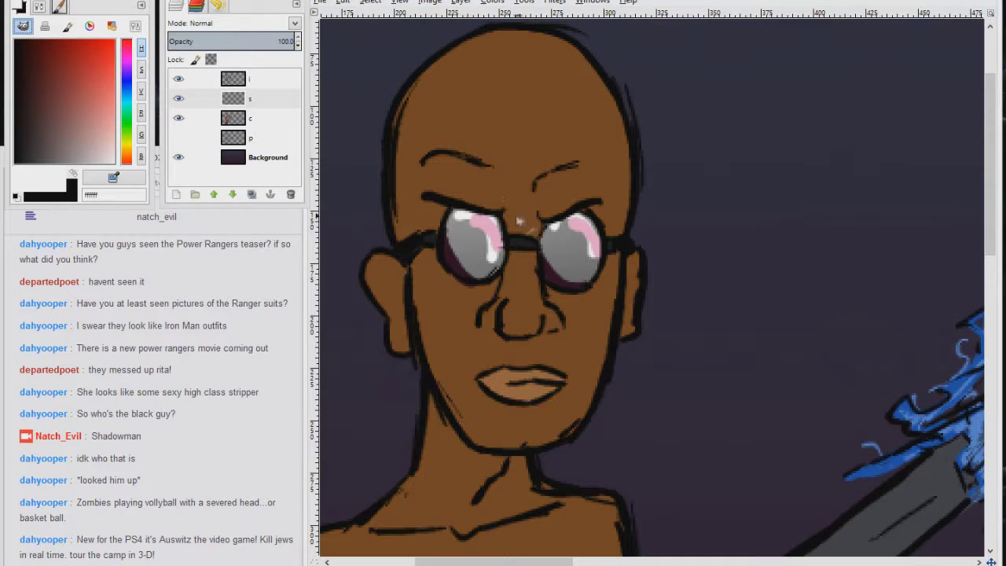
Sample dark maroon 210413, paint a test swatch beside the figure and set layer "s" to 50 opacity.
{"action": "left_click", "coordinate": [459, 257], "text": "ctrl"}
{"action": "mouse_move", "coordinate": [710, 432]}
{"action": "left_mouse_down"}
{"action": "mouse_move", "coordinate": [743, 422]}
{"action": "mouse_move", "coordinate": [727, 452]}
{"action": "left_mouse_up"}
{"action": "left_click", "coordinate": [236, 98]}
{"action": "double_click", "coordinate": [286, 40]}
{"action": "type", "text": "50"}
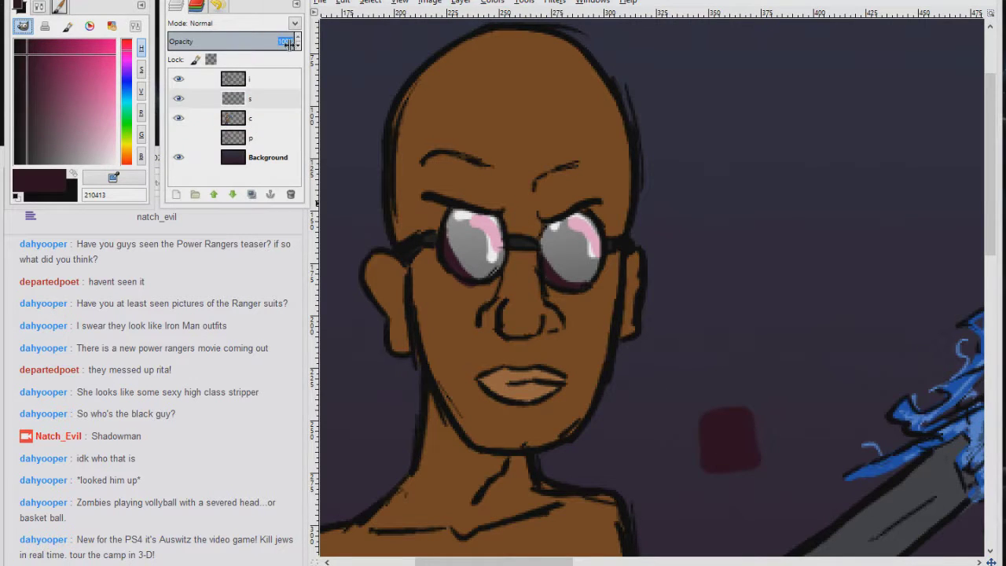
{"action": "key", "text": "Return"}
Shade the left side of the head, the ear, cheek and chin with dark maroon 210413.
{"action": "left_click_drag", "start_coordinate": [408, 275], "coordinate": [466, 425]}
{"action": "left_click_drag", "start_coordinate": [444, 389], "coordinate": [558, 444]}
{"action": "scroll", "coordinate": [504, 354], "scroll_direction": "down", "scroll_amount": 3}
{"action": "left_click_drag", "start_coordinate": [362, 173], "coordinate": [405, 316]}
{"action": "scroll", "coordinate": [391, 250], "scroll_direction": "up", "scroll_amount": 5}
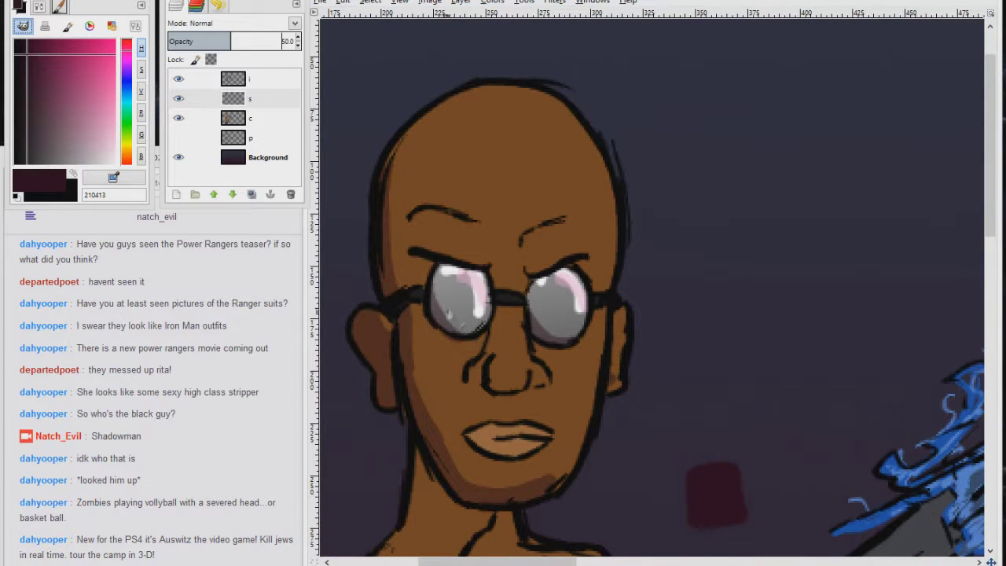
Shade the neck under the chin and the chest mask's left edge, brows and lower corners with dark maroon 210413.
{"action": "scroll", "coordinate": [454, 338], "scroll_direction": "down", "scroll_amount": 7}
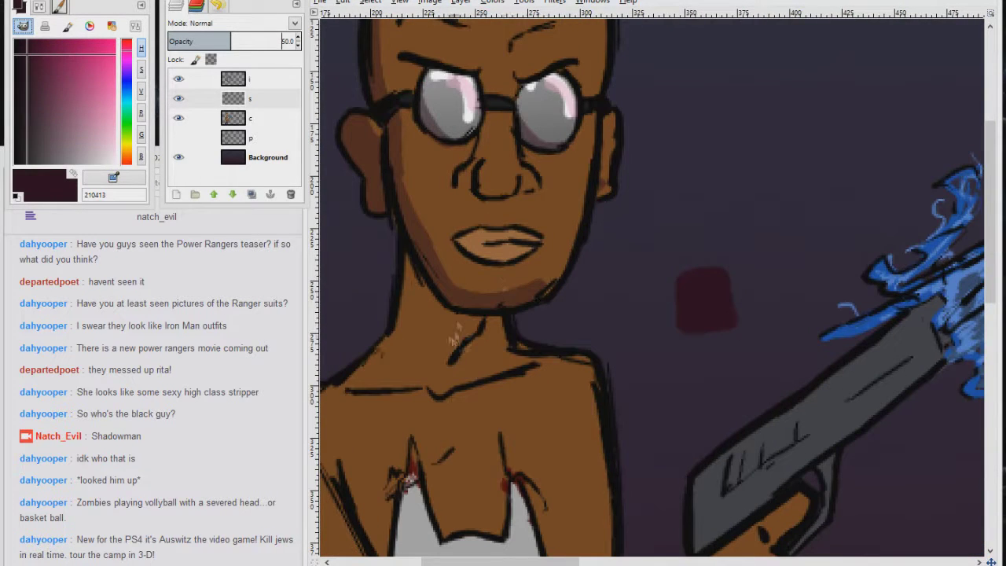
{"action": "left_click_drag", "start_coordinate": [425, 329], "coordinate": [634, 155]}
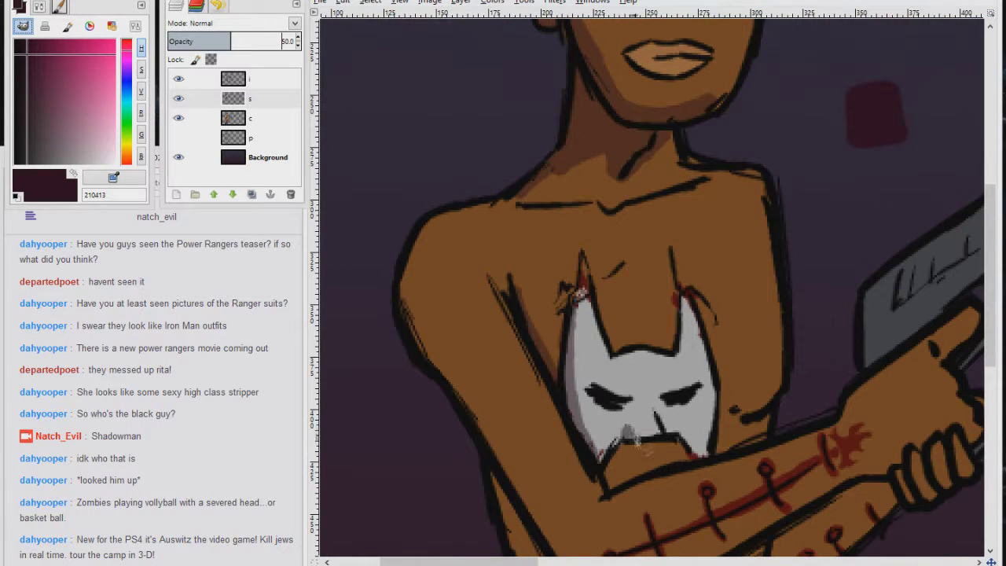
{"action": "left_click_drag", "start_coordinate": [605, 389], "coordinate": [621, 405]}
{"action": "left_click_drag", "start_coordinate": [711, 428], "coordinate": [684, 468]}
{"action": "left_click_drag", "start_coordinate": [676, 432], "coordinate": [604, 462]}
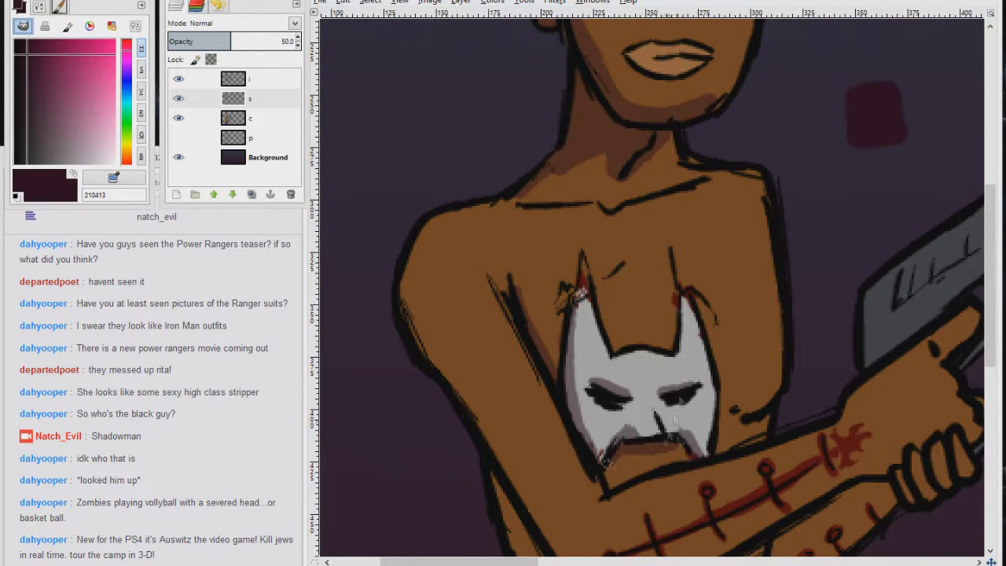
Shade the upper arm, forearm underside, fingers and the pistol's lower edge with dark maroon 210413.
{"action": "left_click_drag", "start_coordinate": [723, 548], "coordinate": [653, 408]}
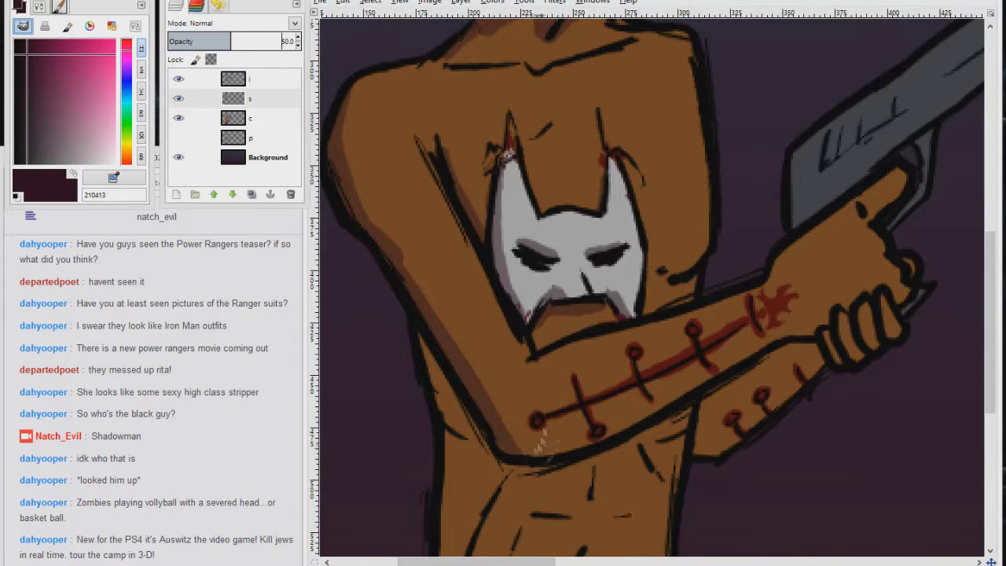
{"action": "left_click_drag", "start_coordinate": [790, 343], "coordinate": [578, 393]}
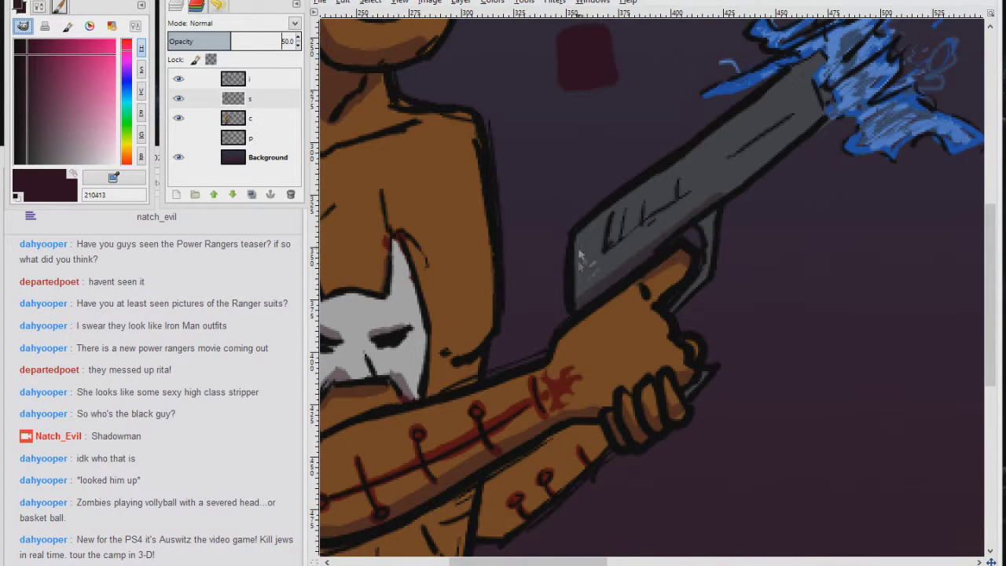
{"action": "left_click_drag", "start_coordinate": [602, 263], "coordinate": [515, 342]}
Paint blue 517fcb reflections along the pistol's slide and faint streaks around the muzzle burst.
{"action": "left_click", "coordinate": [731, 157], "text": "ctrl"}
{"action": "mouse_move", "coordinate": [699, 157]}
{"action": "left_mouse_down"}
{"action": "mouse_move", "coordinate": [727, 197]}
{"action": "mouse_move", "coordinate": [660, 244]}
{"action": "left_mouse_up"}
{"action": "left_click", "coordinate": [750, 108], "text": "ctrl"}
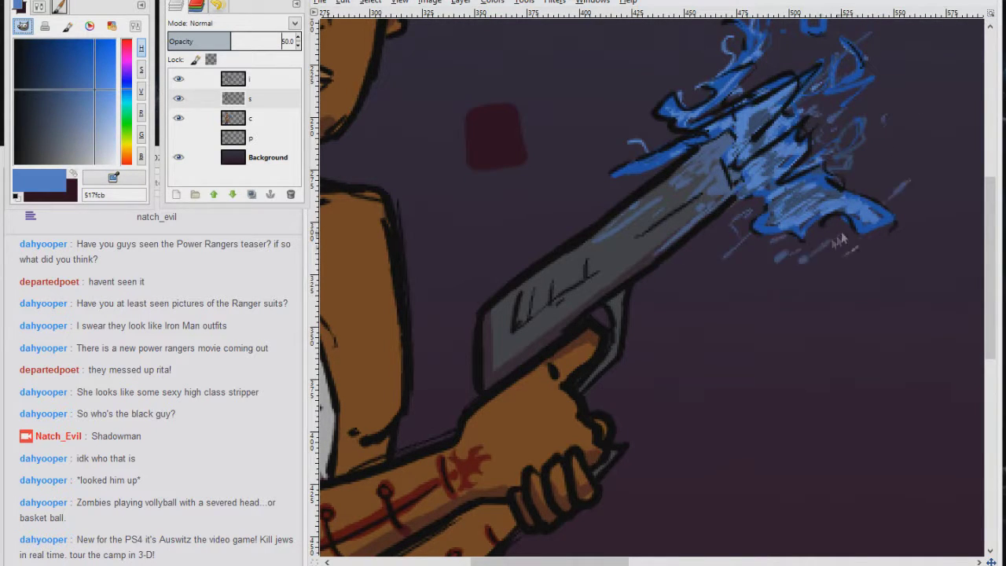
Shade the torso beneath the folded arm, along its left side and around the abdomen with dark maroon 210413.
{"action": "left_click", "coordinate": [810, 264], "text": "ctrl"}
{"action": "scroll", "coordinate": [810, 263], "scroll_direction": "down", "scroll_amount": 2}
{"action": "scroll", "coordinate": [552, 343], "scroll_direction": "up", "scroll_amount": 2}
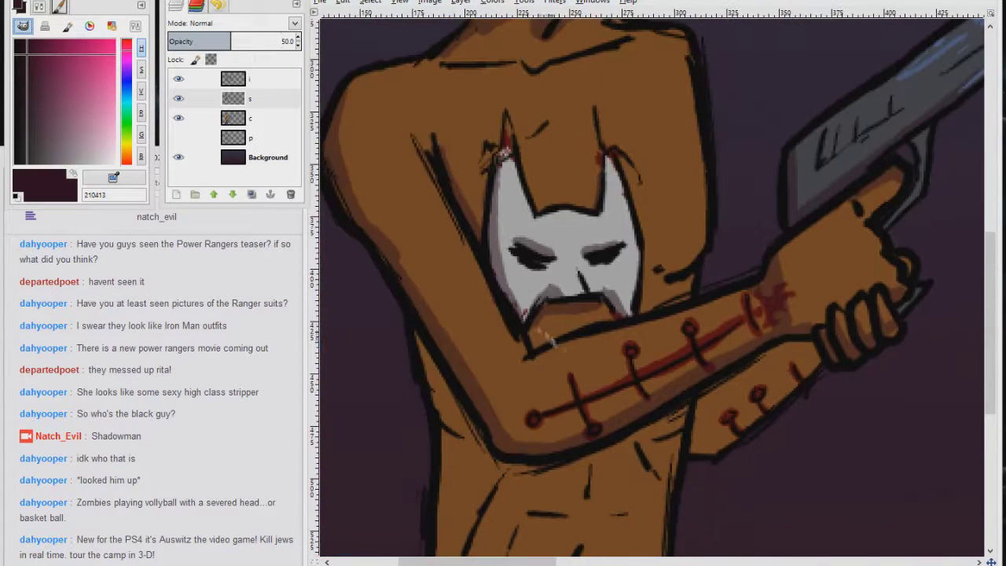
{"action": "scroll", "coordinate": [609, 350], "scroll_direction": "down", "scroll_amount": 5}
{"action": "mouse_move", "coordinate": [503, 169]}
{"action": "left_mouse_down"}
{"action": "mouse_move", "coordinate": [550, 232]}
{"action": "mouse_move", "coordinate": [518, 204]}
{"action": "mouse_move", "coordinate": [484, 295]}
{"action": "mouse_move", "coordinate": [503, 197]}
{"action": "left_mouse_up"}
{"action": "left_click_drag", "start_coordinate": [667, 185], "coordinate": [694, 263]}
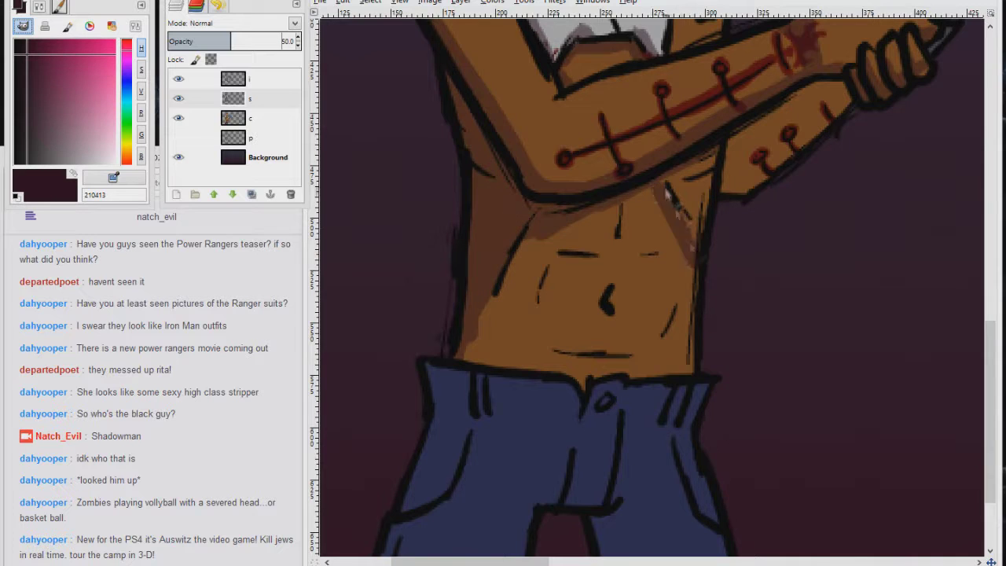
{"action": "left_click_drag", "start_coordinate": [558, 354], "coordinate": [539, 299]}
Shade the jeans along the waistband, left pocket, crotch and inner leg with dark maroon 210413.
{"action": "mouse_move", "coordinate": [471, 298]}
{"action": "left_mouse_down"}
{"action": "mouse_move", "coordinate": [514, 346]}
{"action": "mouse_move", "coordinate": [648, 349]}
{"action": "mouse_move", "coordinate": [652, 522]}
{"action": "left_mouse_up"}
{"action": "scroll", "coordinate": [590, 443], "scroll_direction": "down", "scroll_amount": 4}
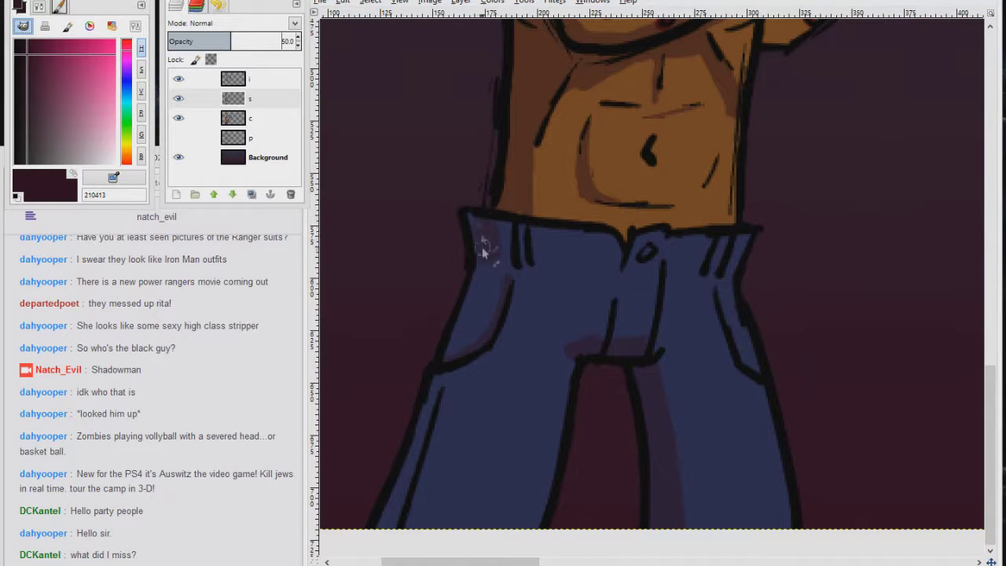
{"action": "scroll", "coordinate": [471, 283], "scroll_direction": "down", "scroll_amount": 3}
{"action": "scroll", "coordinate": [661, 302], "scroll_direction": "up", "scroll_amount": 2}
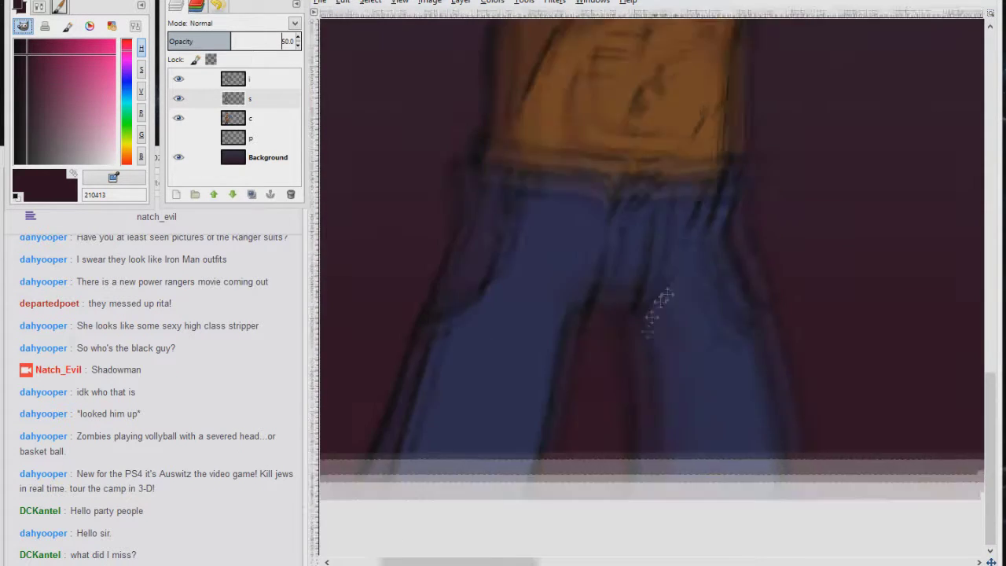
{"action": "scroll", "coordinate": [660, 303], "scroll_direction": "up", "scroll_amount": 2}
{"action": "scroll", "coordinate": [555, 362], "scroll_direction": "up", "scroll_amount": 1}
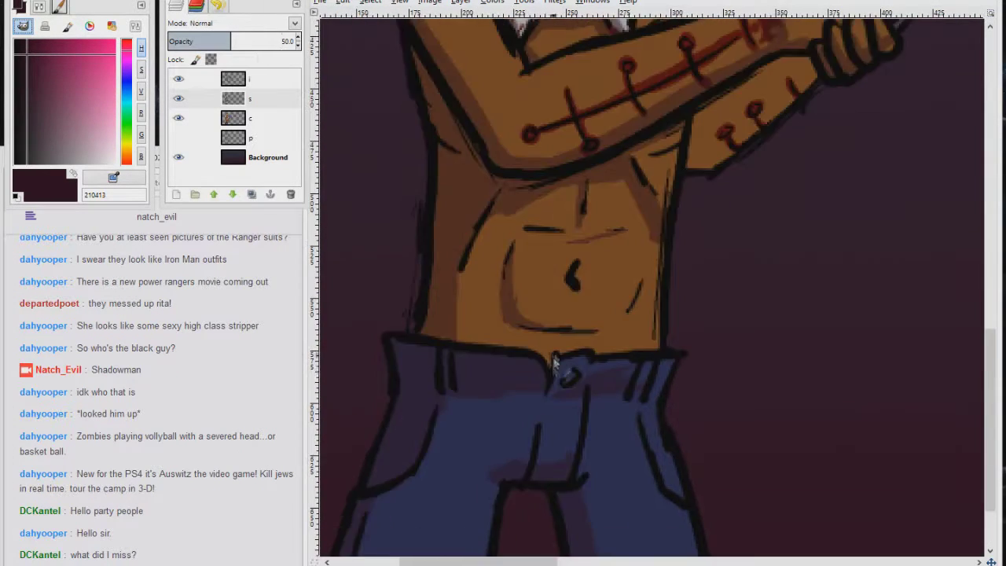
Shade the face beneath the glasses and nose, plus the upper part of the rear forearm, with dark maroon 210413.
{"action": "scroll", "coordinate": [555, 362], "scroll_direction": "up", "scroll_amount": 8}
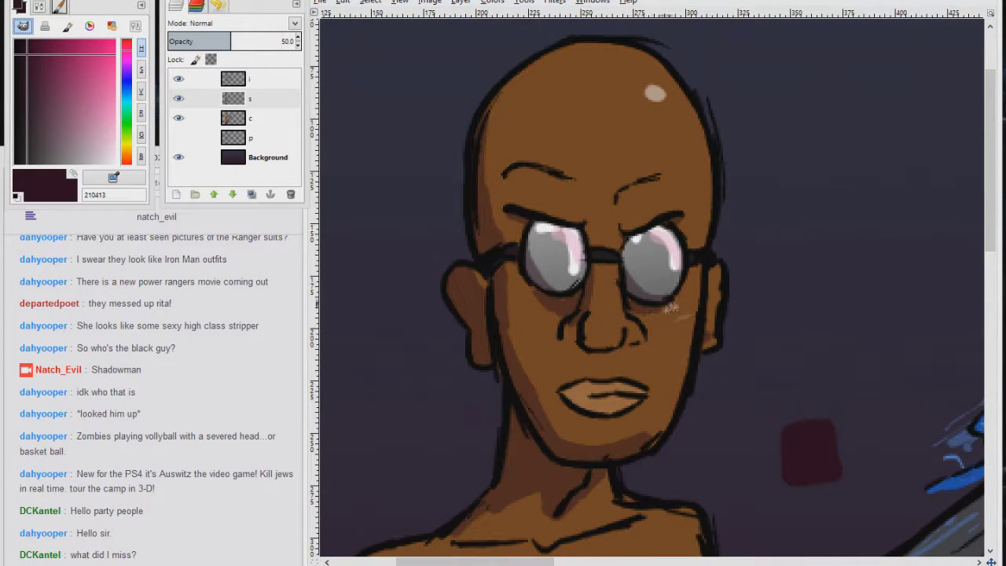
{"action": "scroll", "coordinate": [609, 376], "scroll_direction": "down", "scroll_amount": 2}
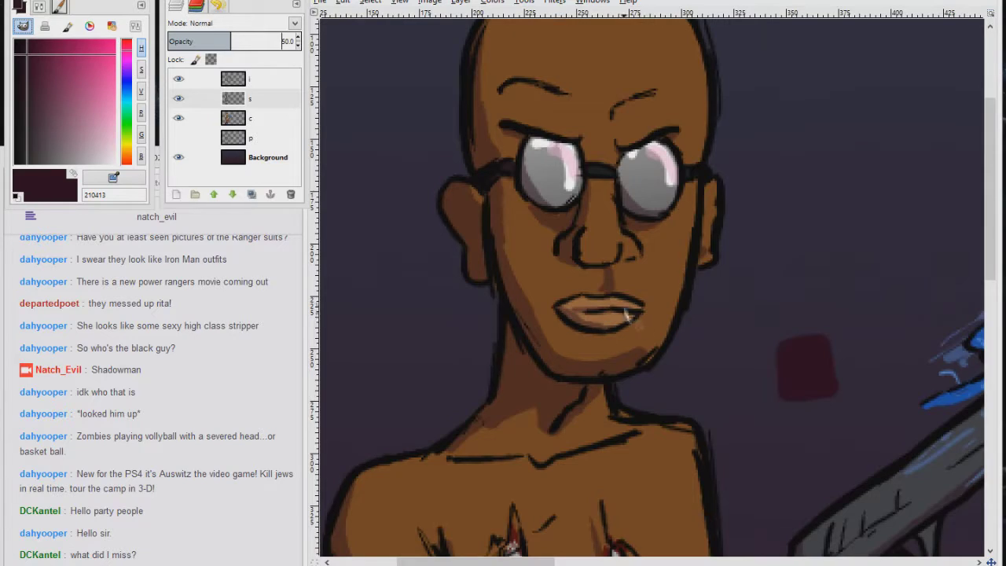
{"action": "scroll", "coordinate": [561, 218], "scroll_direction": "down", "scroll_amount": 10}
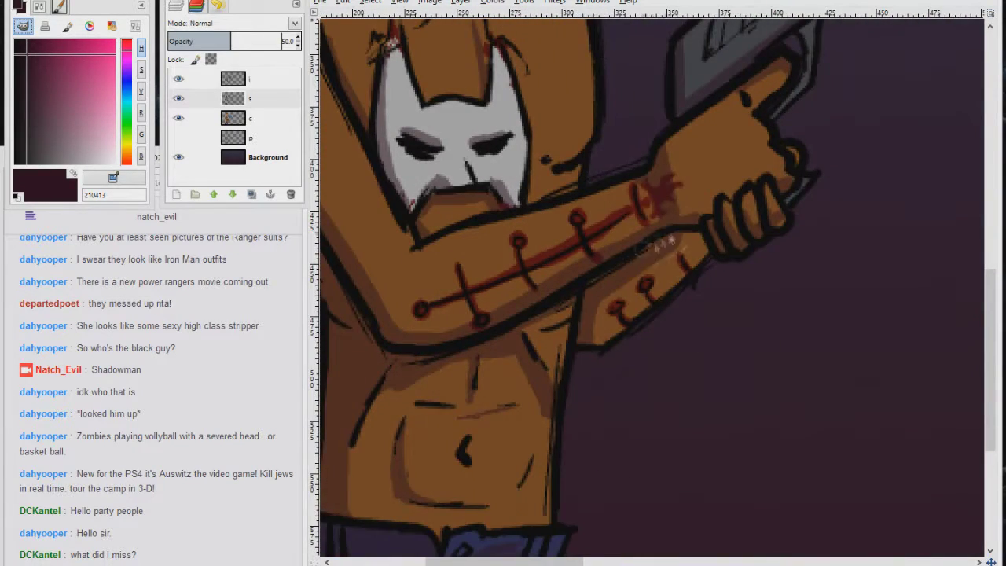
{"action": "scroll", "coordinate": [588, 335], "scroll_direction": "right", "scroll_amount": 3}
{"action": "scroll", "coordinate": [588, 335], "scroll_direction": "up", "scroll_amount": 1}
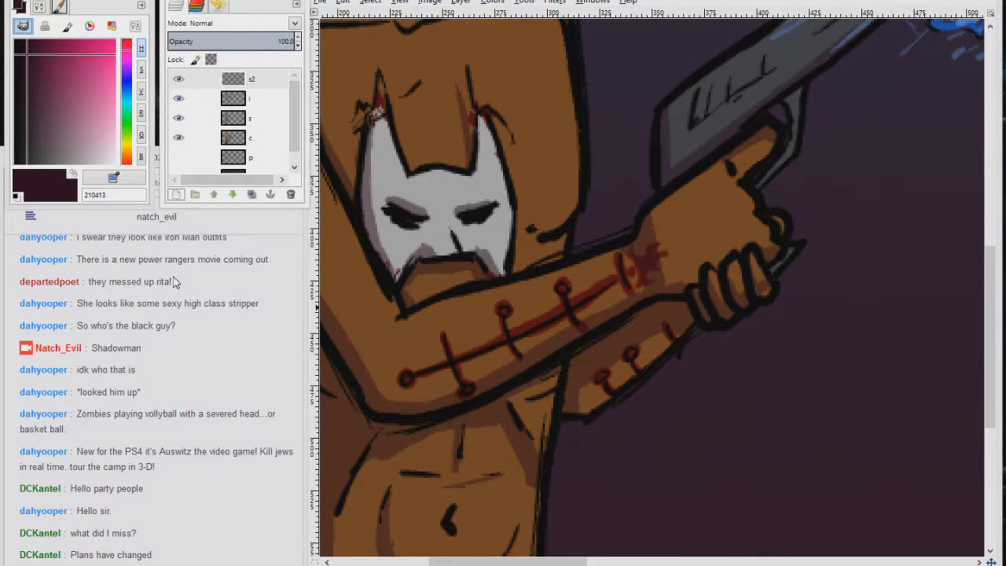
Paint thick bright red ff3333 strokes over the markings on both forearms and the wrist on the new layer s2.
{"action": "left_click", "coordinate": [126, 161]}
{"action": "left_click", "coordinate": [96, 41]}
{"action": "left_click_drag", "start_coordinate": [505, 303], "coordinate": [520, 357]}
{"action": "mouse_move", "coordinate": [397, 382]}
{"action": "left_mouse_down"}
{"action": "mouse_move", "coordinate": [584, 307]}
{"action": "mouse_move", "coordinate": [640, 270]}
{"action": "left_mouse_up"}
{"action": "key", "text": "ctrl+z"}
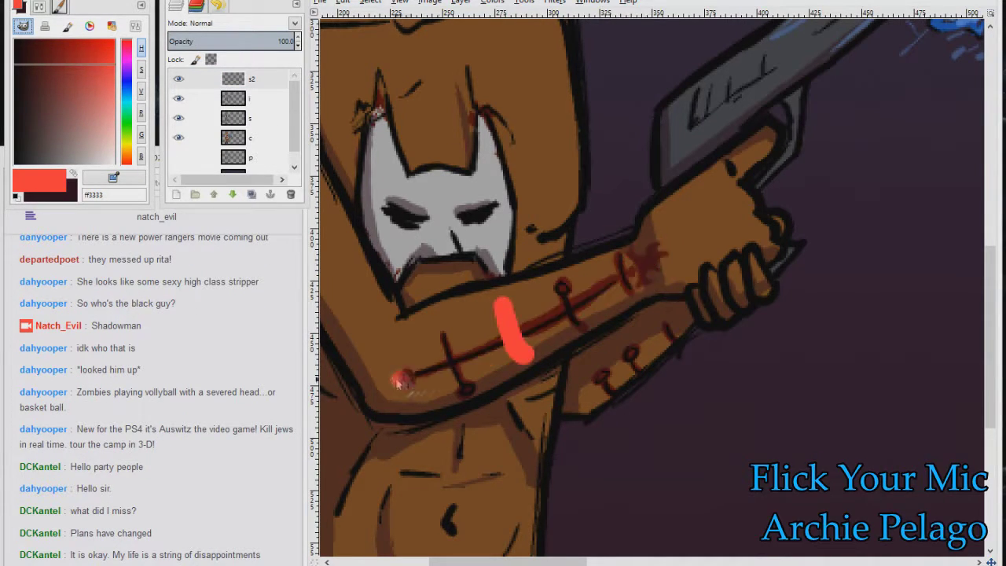
{"action": "key", "text": "ctrl+y"}
{"action": "left_click_drag", "start_coordinate": [564, 277], "coordinate": [571, 308]}
{"action": "left_click_drag", "start_coordinate": [444, 336], "coordinate": [465, 391]}
{"action": "left_click_drag", "start_coordinate": [595, 368], "coordinate": [619, 400]}
{"action": "left_click_drag", "start_coordinate": [628, 352], "coordinate": [649, 379]}
{"action": "left_click_drag", "start_coordinate": [660, 322], "coordinate": [678, 346]}
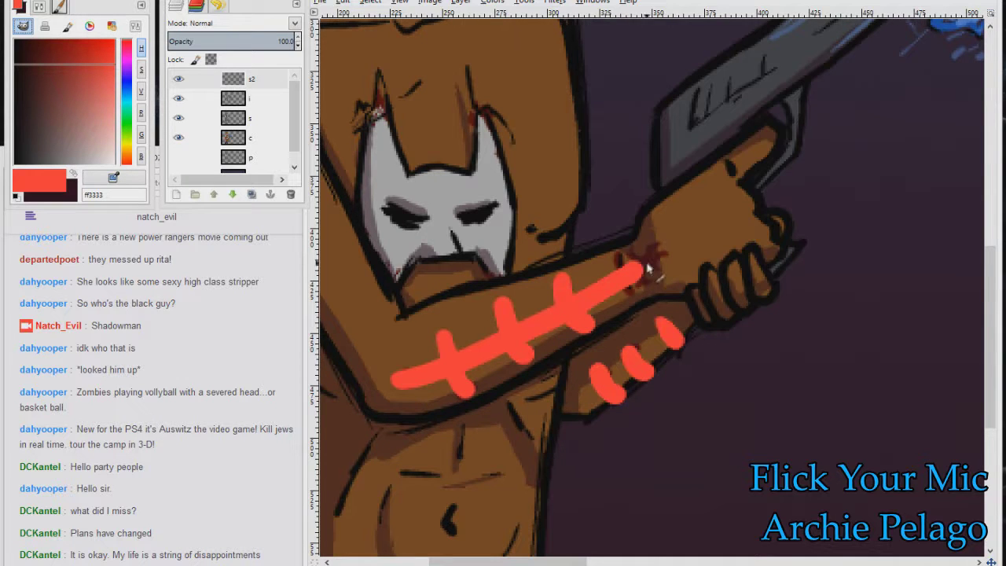
{"action": "scroll", "coordinate": [663, 272], "scroll_direction": "down", "scroll_amount": 1}
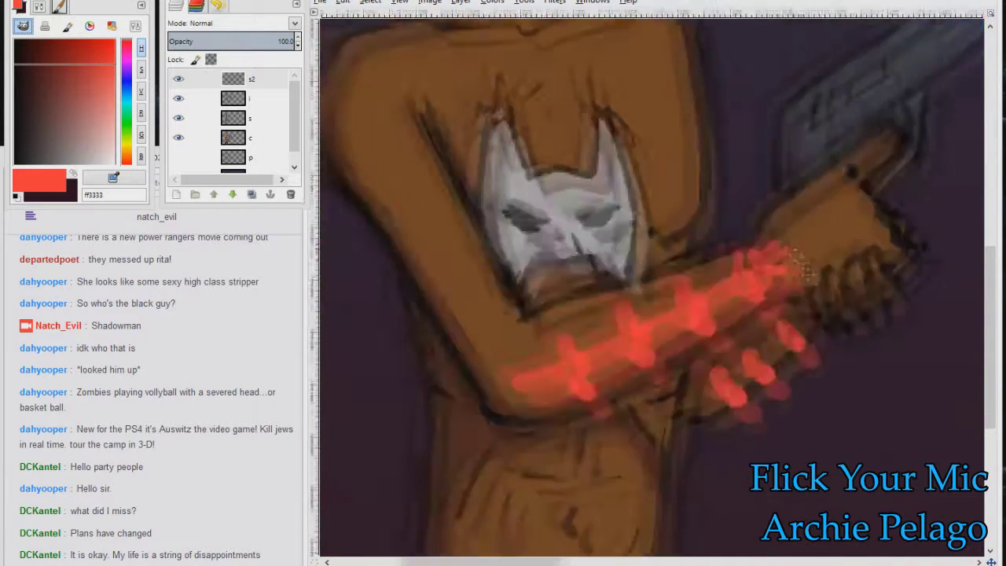
Apply a 5 px Gaussian Blur to the red strokes and set layer s2's opacity to 53.3 for a soft glow.
{"action": "left_click", "coordinate": [554, 2]}
{"action": "left_click", "coordinate": [770, 82]}
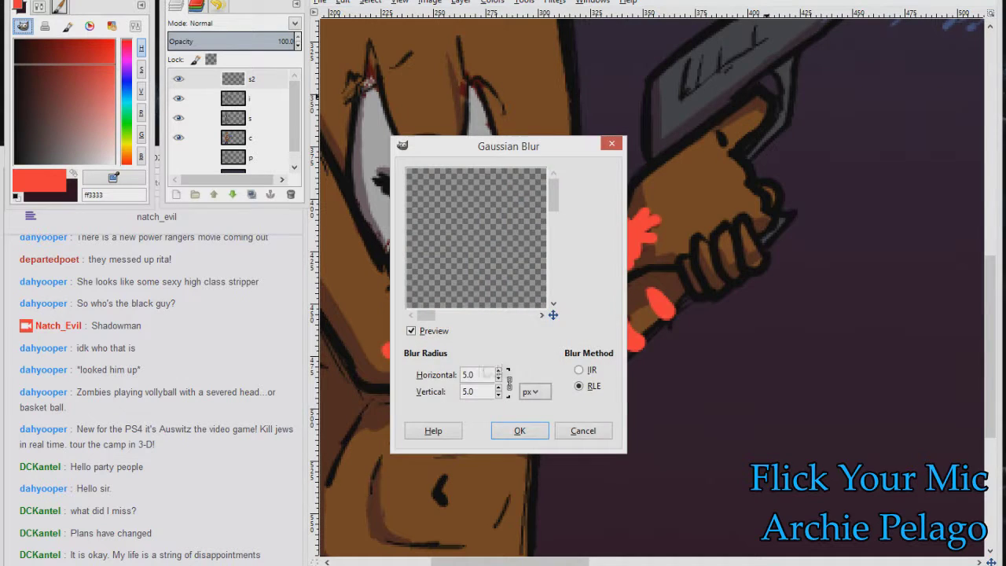
{"action": "left_click", "coordinate": [516, 430]}
{"action": "left_click", "coordinate": [233, 40]}
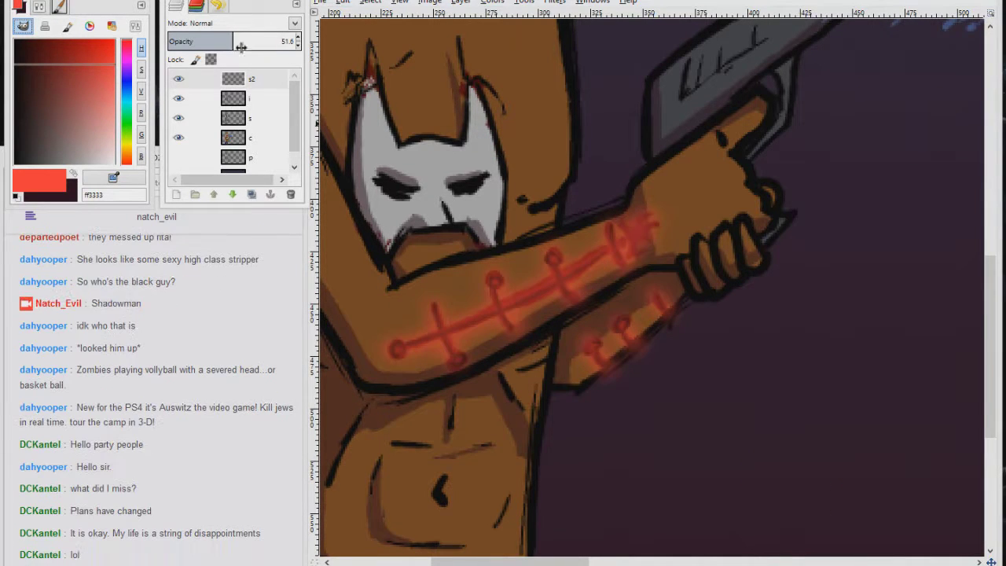
{"action": "left_click_drag", "start_coordinate": [232, 41], "coordinate": [235, 41]}
{"action": "key", "text": "shift+ctrl+j"}
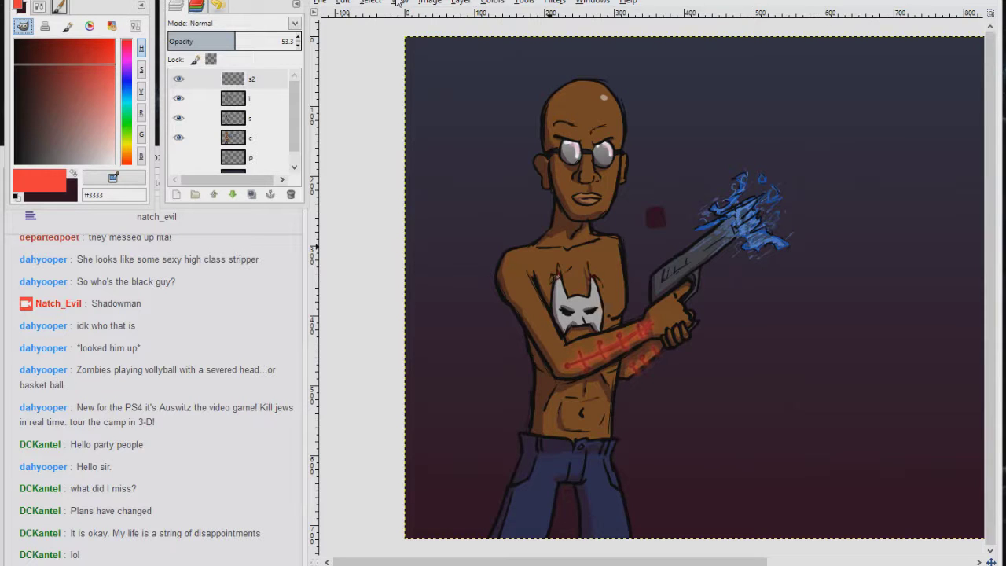
Paint dense light blue abc8f9 strokes over the centre of the muzzle burst on layer s2.
{"action": "scroll", "coordinate": [767, 228], "scroll_direction": "up", "scroll_amount": 3}
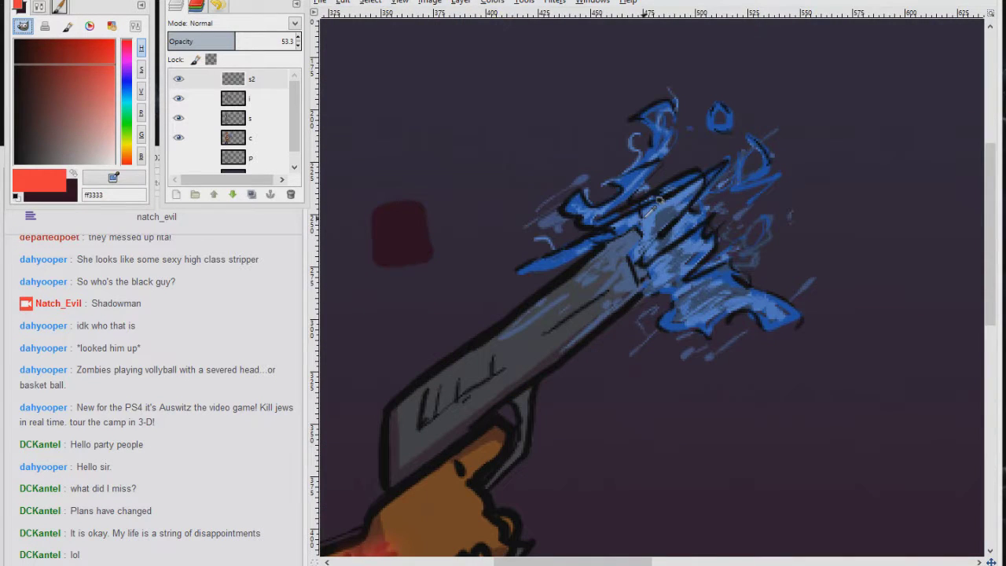
{"action": "left_click", "coordinate": [654, 207], "text": "ctrl"}
{"action": "mouse_move", "coordinate": [629, 204]}
{"action": "left_mouse_down"}
{"action": "mouse_move", "coordinate": [668, 236]}
{"action": "mouse_move", "coordinate": [676, 267]}
{"action": "mouse_move", "coordinate": [668, 189]}
{"action": "mouse_move", "coordinate": [550, 268]}
{"action": "left_mouse_up"}
{"action": "mouse_move", "coordinate": [670, 283]}
{"action": "left_mouse_down"}
{"action": "mouse_move", "coordinate": [782, 314]}
{"action": "mouse_move", "coordinate": [612, 293]}
{"action": "left_mouse_up"}
{"action": "mouse_move", "coordinate": [731, 172]}
{"action": "left_mouse_down"}
{"action": "mouse_move", "coordinate": [739, 236]}
{"action": "mouse_move", "coordinate": [668, 181]}
{"action": "left_mouse_up"}
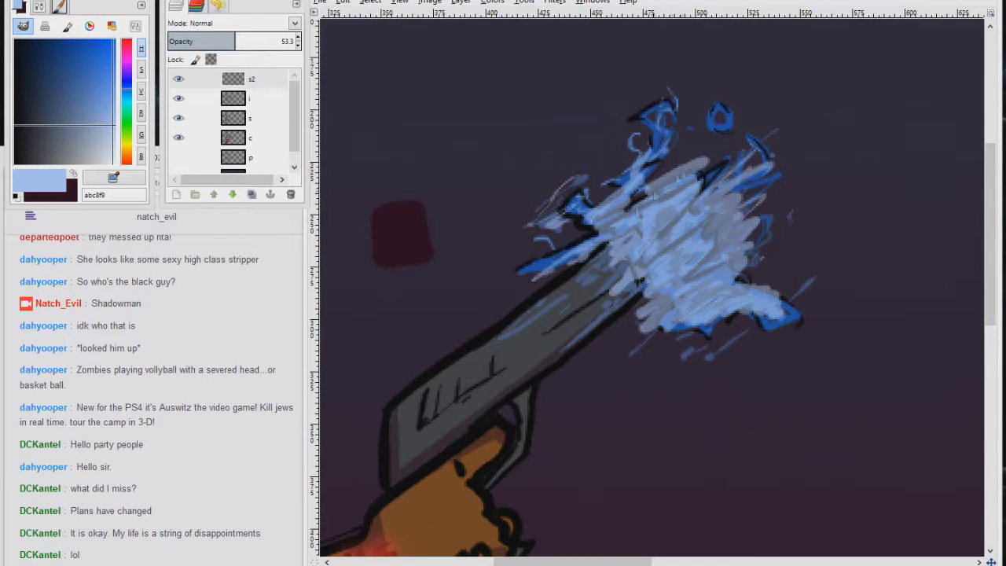
Select the area around the muzzle burst, repeat the Gaussian Blur on its light blue strokes, and clear the selection.
{"action": "scroll", "coordinate": [665, 228], "scroll_direction": "down", "scroll_amount": 3}
{"action": "left_click_drag", "start_coordinate": [513, 70], "coordinate": [856, 359]}
{"action": "left_click", "coordinate": [555, 2]}
{"action": "left_click", "coordinate": [589, 11]}
{"action": "key", "text": "ctrl+shift+a"}
{"action": "scroll", "coordinate": [731, 277], "scroll_direction": "down", "scroll_amount": 5}
{"action": "scroll", "coordinate": [711, 301], "scroll_direction": "left", "scroll_amount": 3}
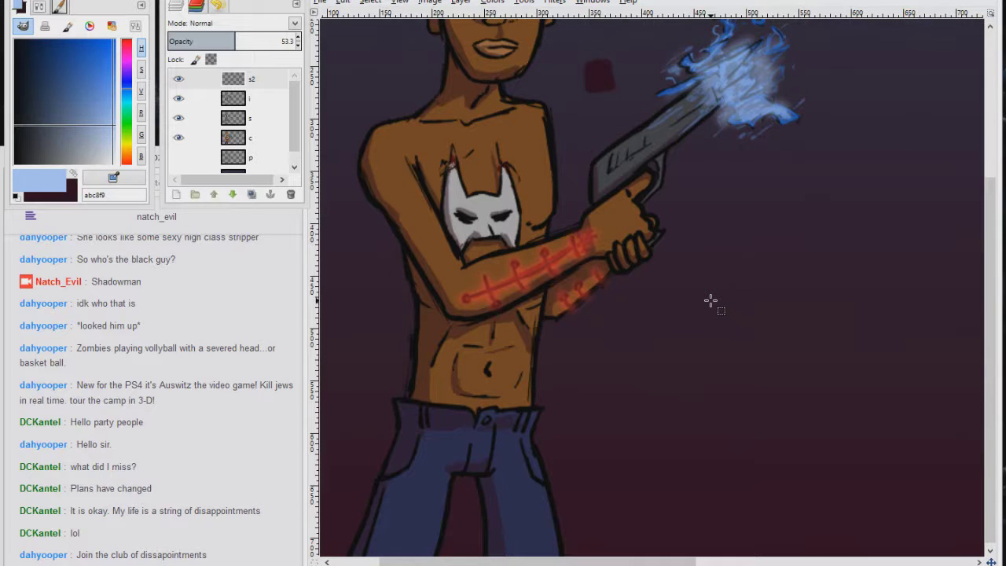
Add a layer named s3 beneath the figure's layers and set its opacity to 51.1.
{"action": "left_click", "coordinate": [259, 171]}
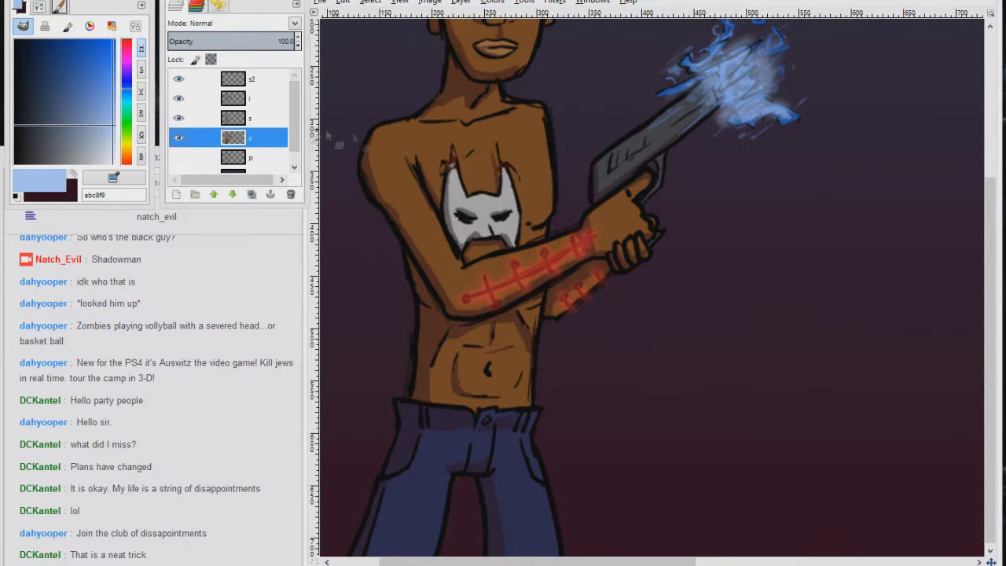
{"action": "left_click", "coordinate": [176, 194]}
{"action": "key", "text": "Return"}
{"action": "key", "text": "d"}
{"action": "left_click", "coordinate": [236, 40]}
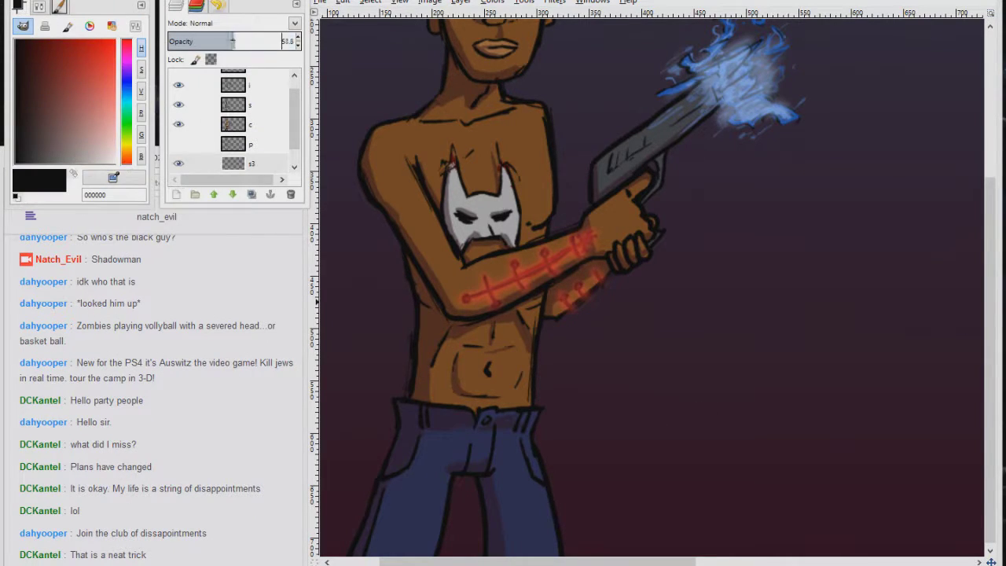
{"action": "left_click_drag", "start_coordinate": [227, 63], "coordinate": [166, 55]}
{"action": "key", "text": "shift+ctrl+j"}
{"action": "key", "text": "shift+ctrl+b"}
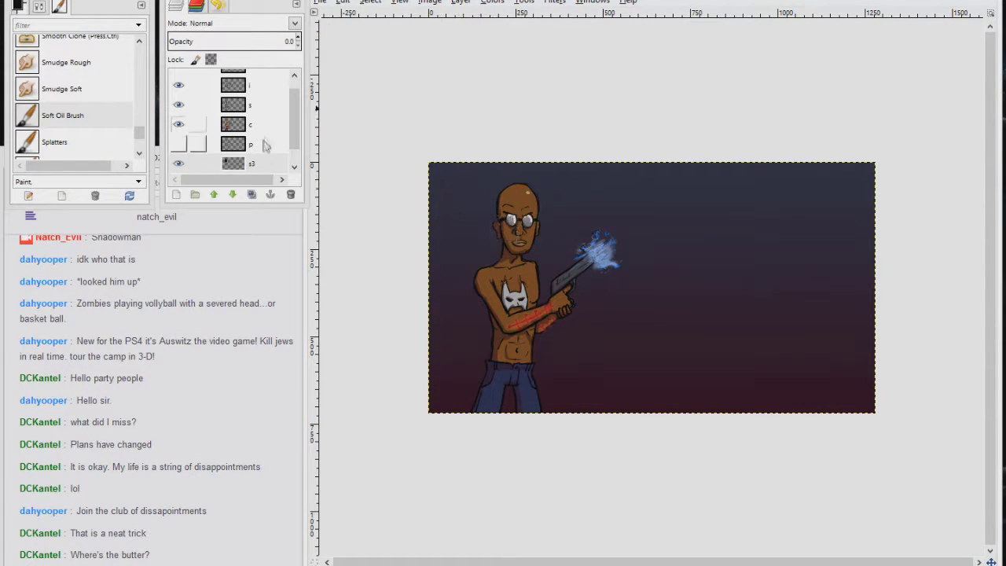
{"action": "mouse_move", "coordinate": [236, 41]}
{"action": "left_mouse_down"}
{"action": "mouse_move", "coordinate": [283, 41]}
{"action": "mouse_move", "coordinate": [232, 40]}
{"action": "left_mouse_up"}
Paint a soft black shadow behind the figure's head, body, legs and pistol with the Soft Oil Brush on layer s3.
{"action": "left_click_drag", "start_coordinate": [543, 335], "coordinate": [560, 374]}
{"action": "mouse_move", "coordinate": [551, 256]}
{"action": "left_mouse_down"}
{"action": "mouse_move", "coordinate": [578, 310]}
{"action": "mouse_move", "coordinate": [609, 303]}
{"action": "mouse_move", "coordinate": [562, 290]}
{"action": "mouse_move", "coordinate": [534, 197]}
{"action": "mouse_move", "coordinate": [557, 269]}
{"action": "left_mouse_up"}
{"action": "scroll", "coordinate": [596, 338], "scroll_direction": "down", "scroll_amount": 1}
{"action": "scroll", "coordinate": [597, 338], "scroll_direction": "up", "scroll_amount": 3}
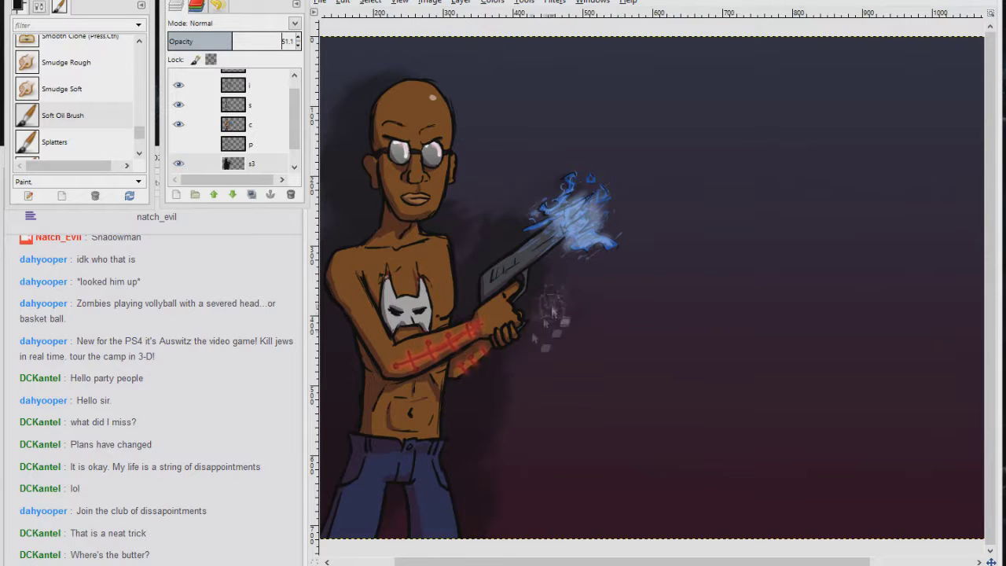
{"action": "scroll", "coordinate": [529, 371], "scroll_direction": "down", "scroll_amount": 5}
{"action": "scroll", "coordinate": [479, 330], "scroll_direction": "down", "scroll_amount": 1}
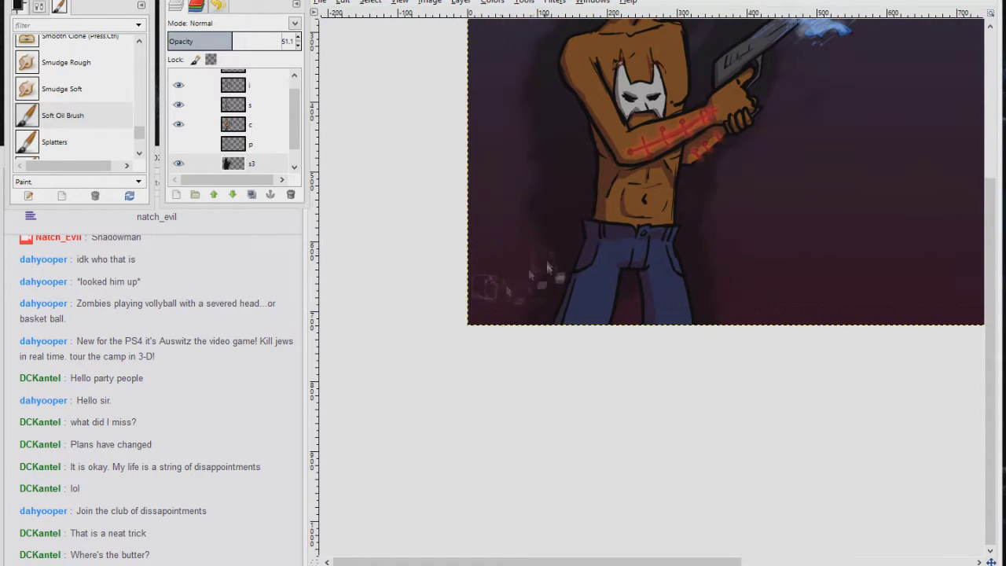
{"action": "scroll", "coordinate": [521, 250], "scroll_direction": "up", "scroll_amount": 2}
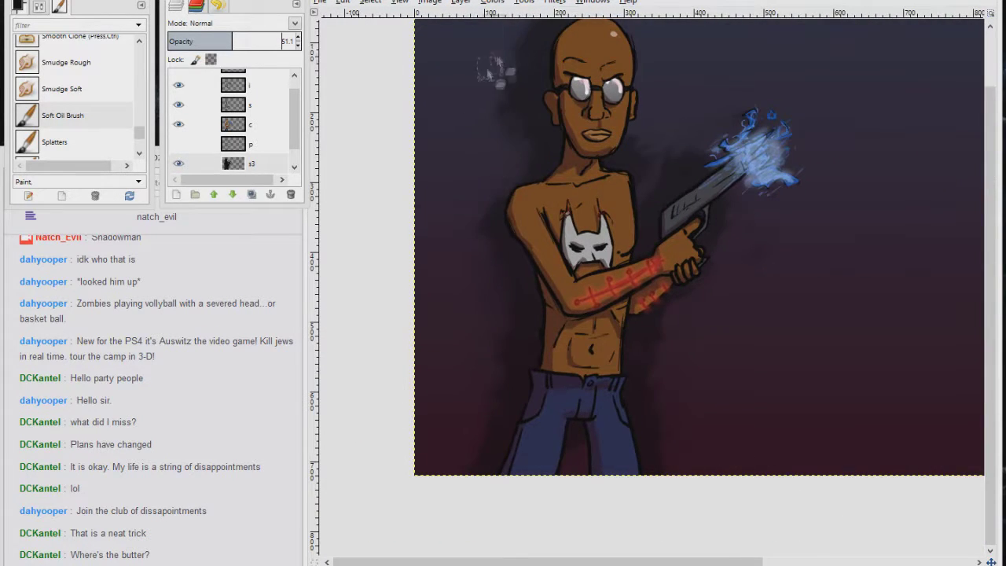
{"action": "scroll", "coordinate": [484, 77], "scroll_direction": "up", "scroll_amount": 2}
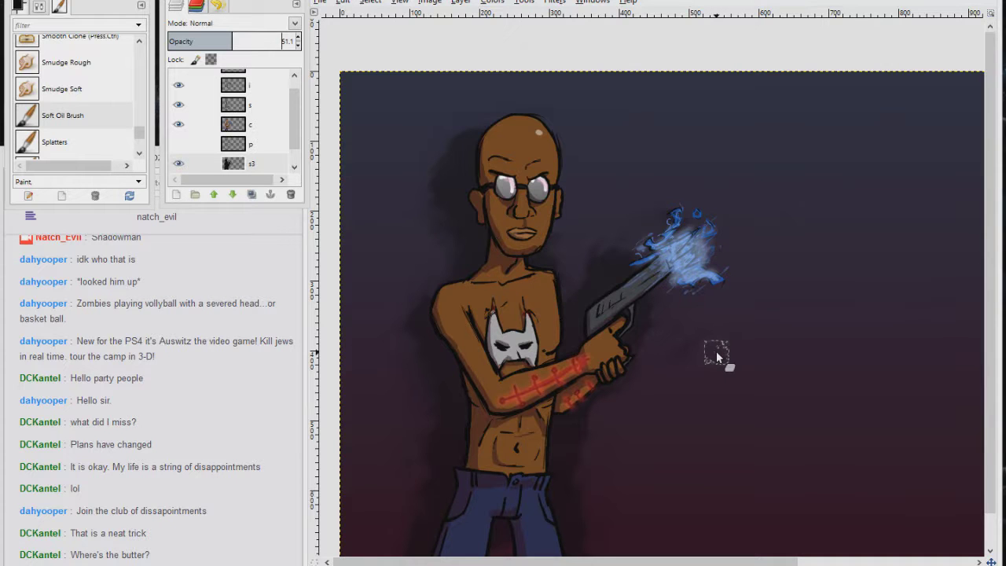
Sign the picture with a white circled monogram beside the figure's leg, using Mike's Pencil on layer i.
{"action": "left_click", "coordinate": [61, 127]}
{"action": "left_click", "coordinate": [236, 98]}
{"action": "scroll", "coordinate": [629, 415], "scroll_direction": "up", "scroll_amount": 3}
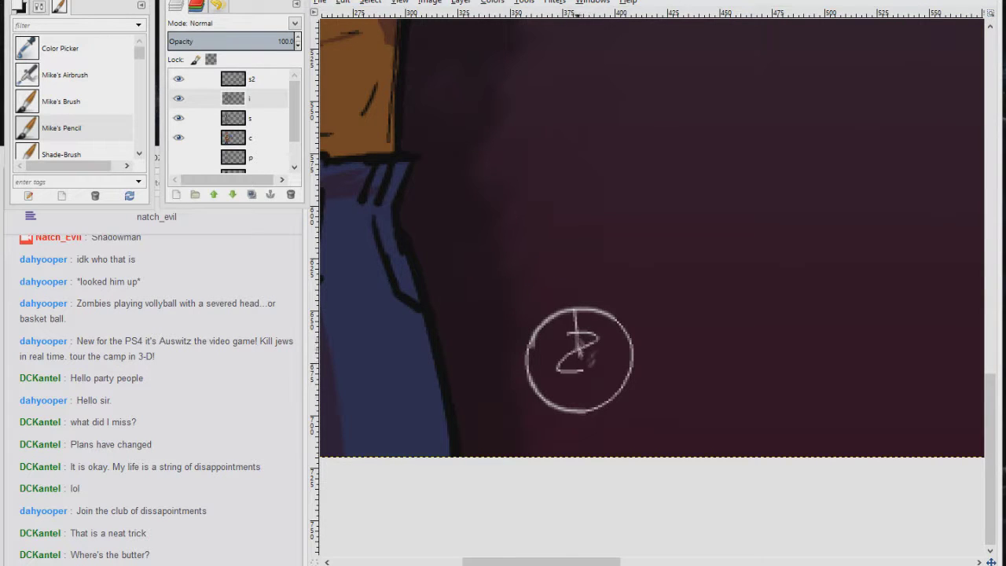
{"action": "key", "text": "shift+ctrl+j"}
Crop the canvas to a portrait frame around the figure, muzzle burst and signature.
{"action": "left_click_drag", "start_coordinate": [370, 101], "coordinate": [340, 477]}
{"action": "key", "text": "Return"}
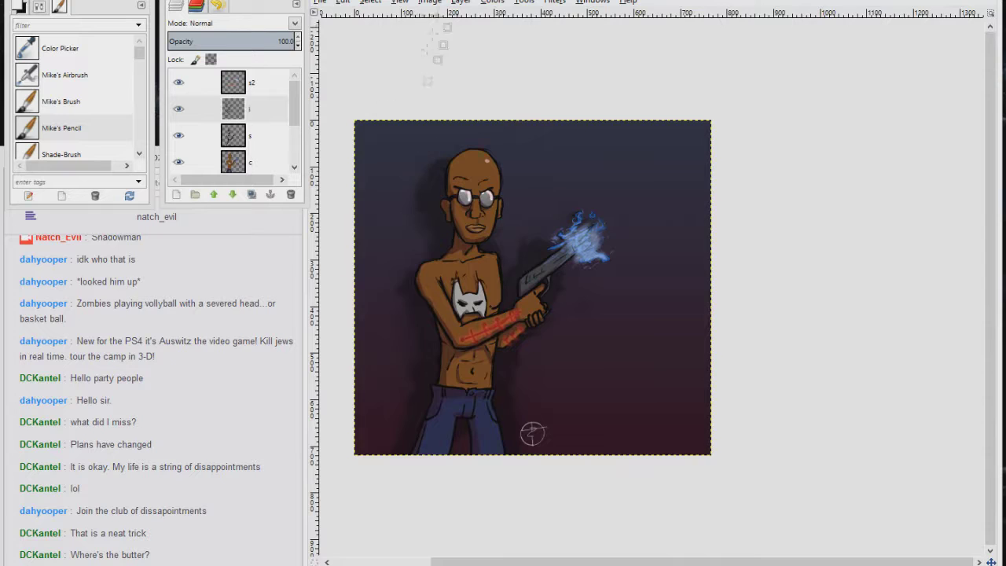
{"action": "left_click_drag", "start_coordinate": [464, 103], "coordinate": [762, 476]}
{"action": "left_click_drag", "start_coordinate": [469, 315], "coordinate": [497, 324]}
{"action": "left_click_drag", "start_coordinate": [627, 132], "coordinate": [629, 167]}
{"action": "left_click_drag", "start_coordinate": [731, 351], "coordinate": [714, 351]}
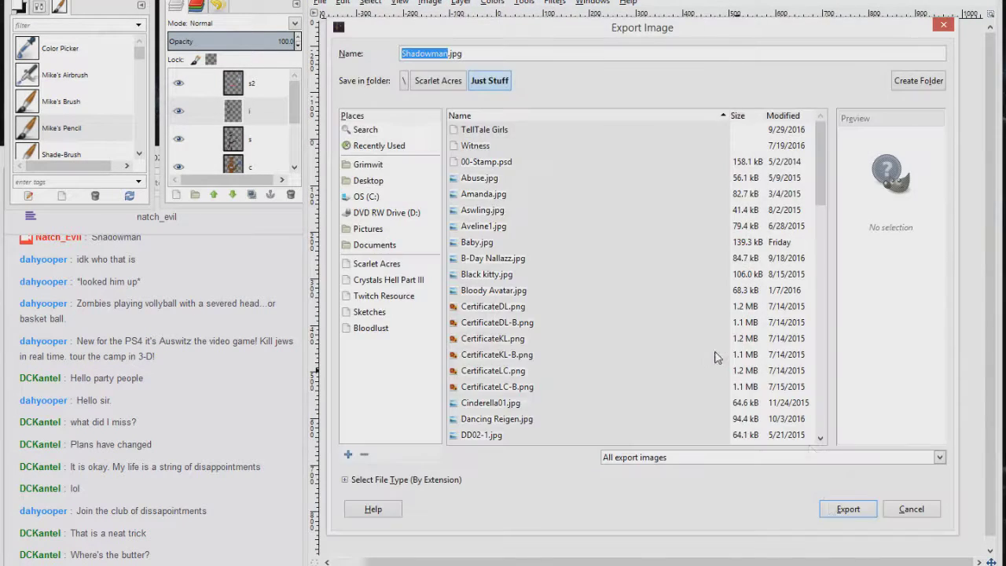
Export the picture as Shadowman.jpg in the Just Stuff folder and close the image without saving.
{"action": "key", "text": "Return"}
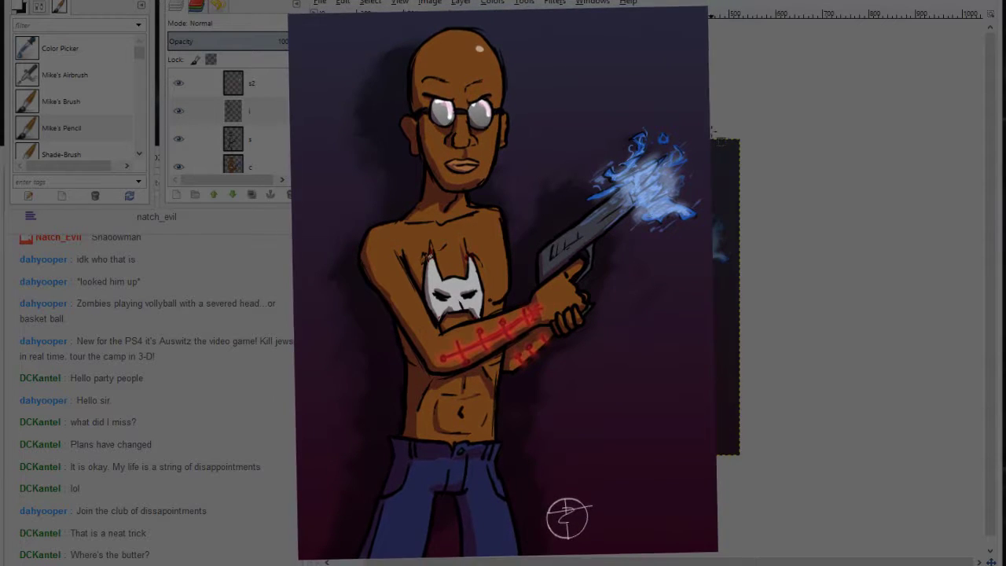
{"action": "key", "text": "ctrl+w"}
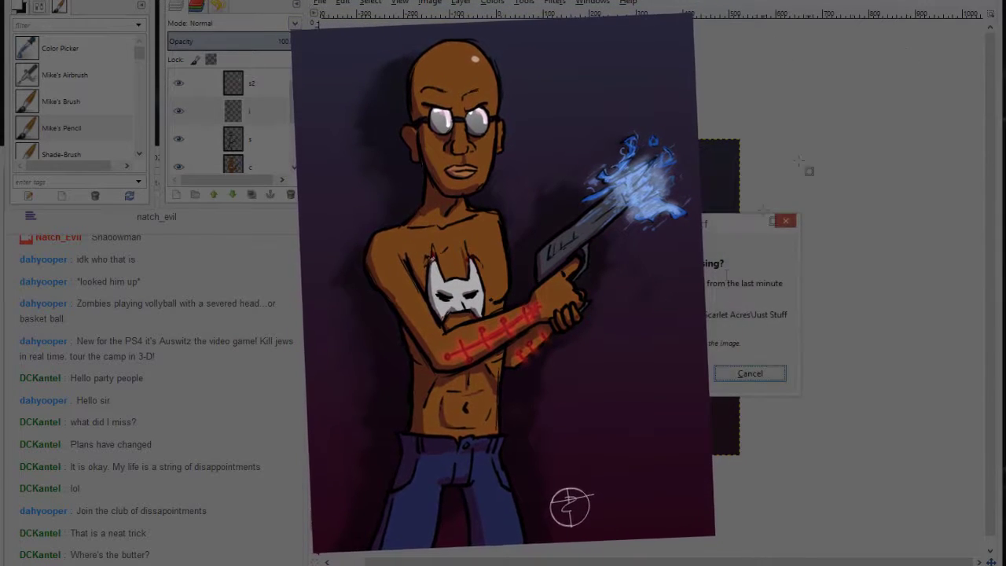
{"action": "key", "text": "ctrl+d"}
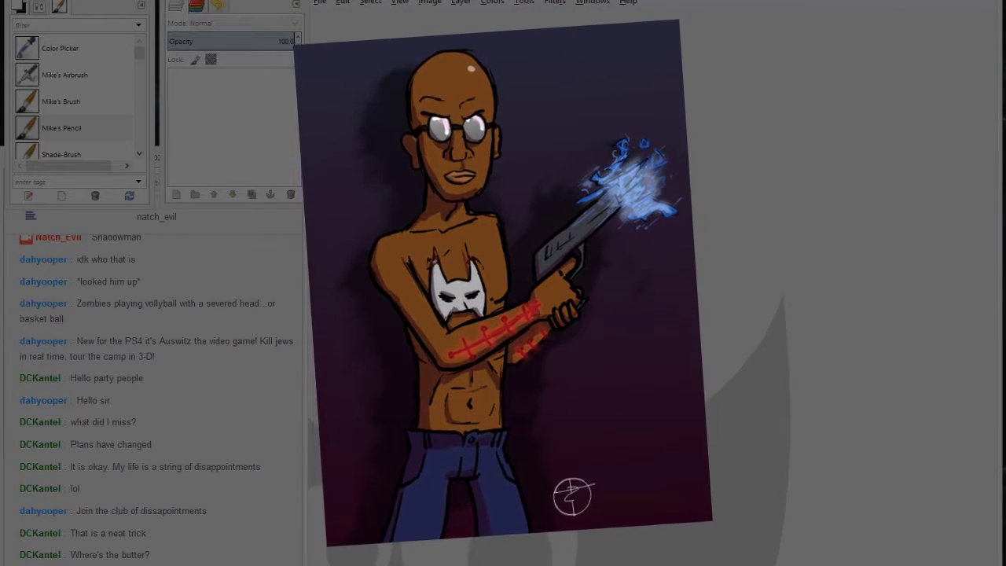
Create a new blank image of 1280 × 720 pixels.
{"action": "left_click", "coordinate": [319, 2]}
{"action": "left_click", "coordinate": [338, 18]}
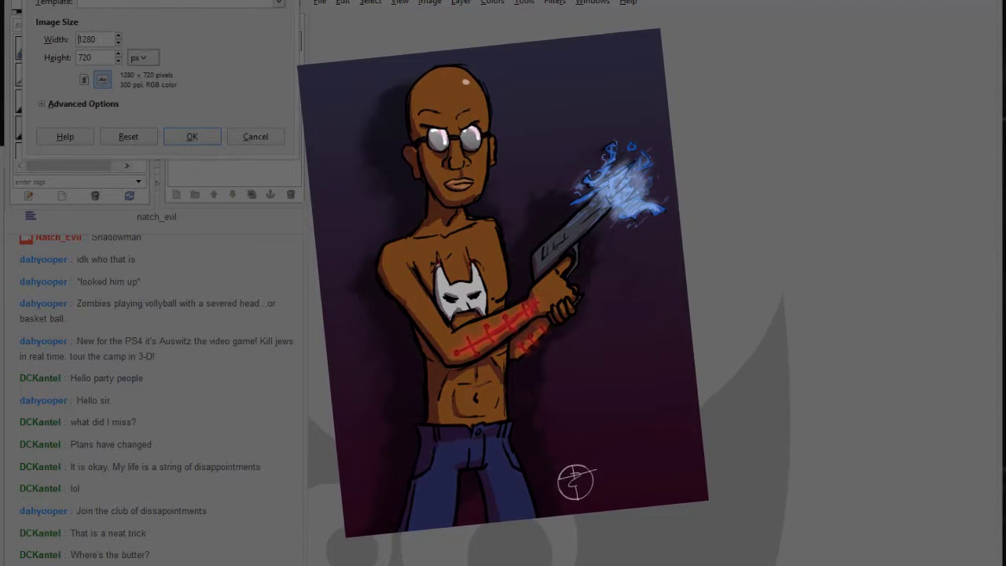
{"action": "left_click", "coordinate": [192, 136]}
Sketch the character in dark purple 3b073d: round head with eyes, lips and hair tuft, tapered body, arms and feet.
{"action": "left_click_drag", "start_coordinate": [107, 70], "coordinate": [37, 55]}
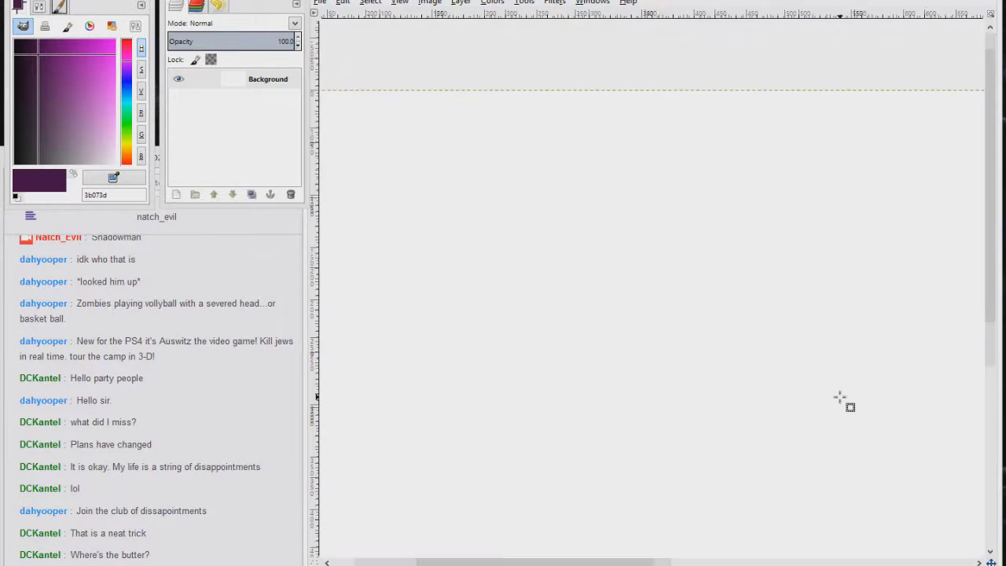
{"action": "left_click_drag", "start_coordinate": [519, 154], "coordinate": [492, 441]}
{"action": "left_click_drag", "start_coordinate": [566, 299], "coordinate": [603, 431]}
{"action": "left_click_drag", "start_coordinate": [495, 326], "coordinate": [486, 424]}
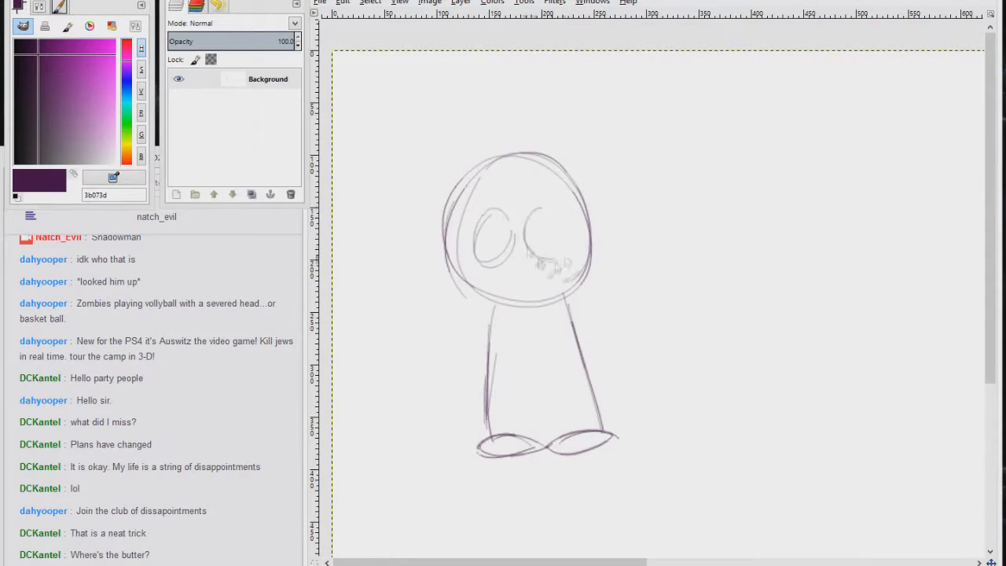
{"action": "left_click_drag", "start_coordinate": [503, 139], "coordinate": [519, 161]}
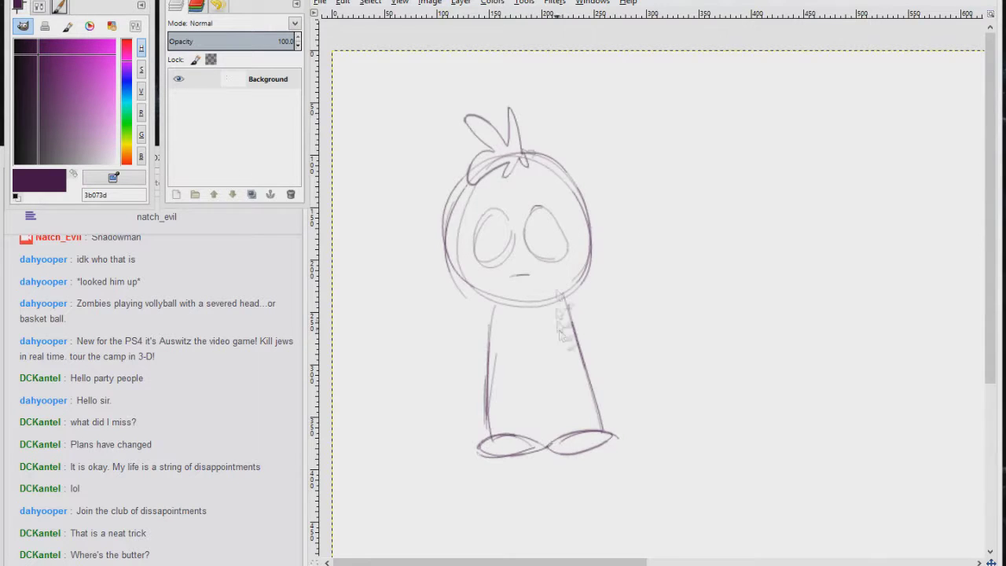
{"action": "scroll", "coordinate": [550, 236], "scroll_direction": "down", "scroll_amount": 3}
{"action": "scroll", "coordinate": [560, 284], "scroll_direction": "up", "scroll_amount": 3}
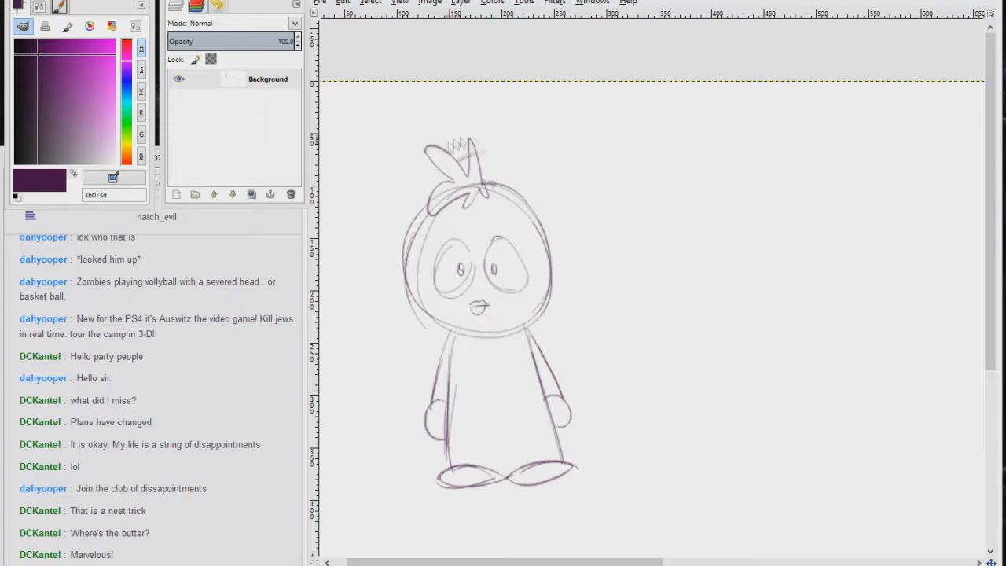
Sketch a headband with an eye-shaped jewel on the forehead and peacock feathers fanning out from it.
{"action": "left_click_drag", "start_coordinate": [629, 167], "coordinate": [621, 179]}
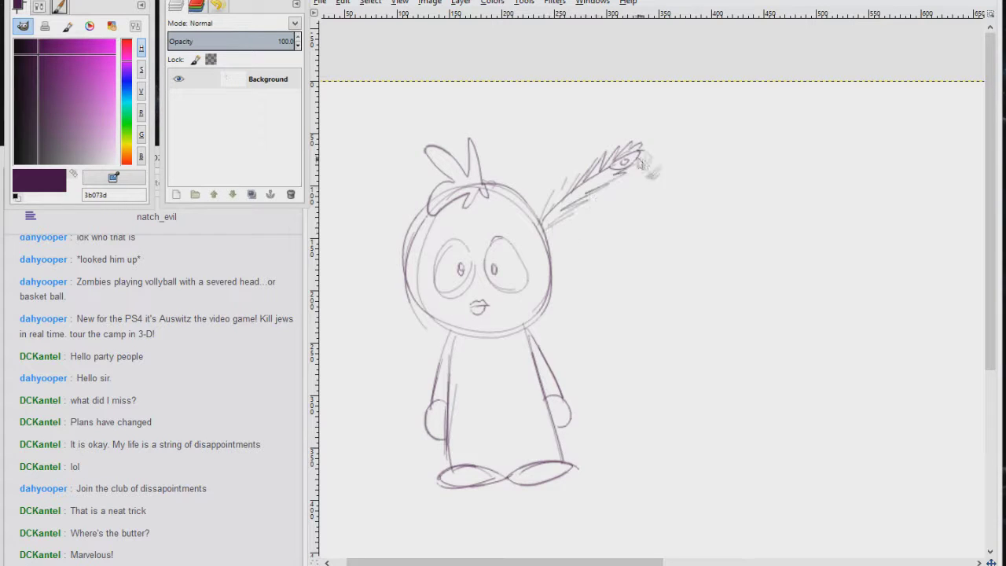
{"action": "left_click_drag", "start_coordinate": [537, 221], "coordinate": [390, 236]}
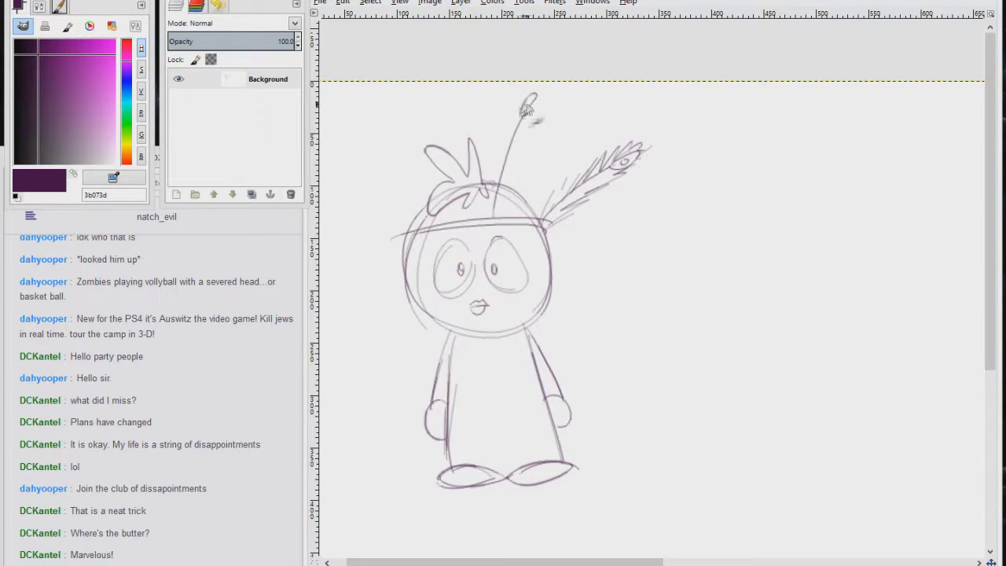
{"action": "left_click_drag", "start_coordinate": [503, 216], "coordinate": [538, 87]}
{"action": "left_click_drag", "start_coordinate": [447, 236], "coordinate": [431, 212]}
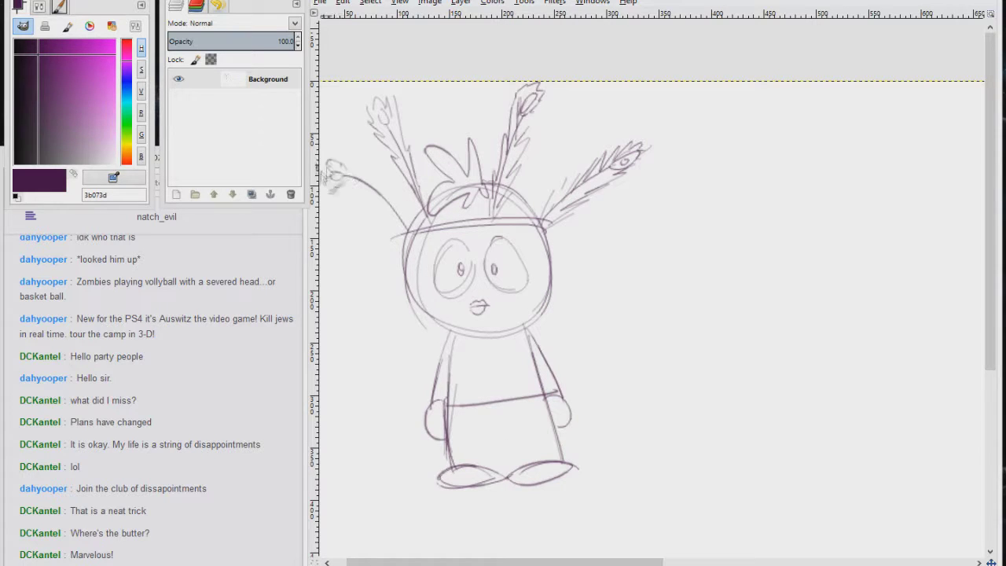
{"action": "left_click_drag", "start_coordinate": [488, 228], "coordinate": [475, 224]}
{"action": "left_click", "coordinate": [317, 425]}
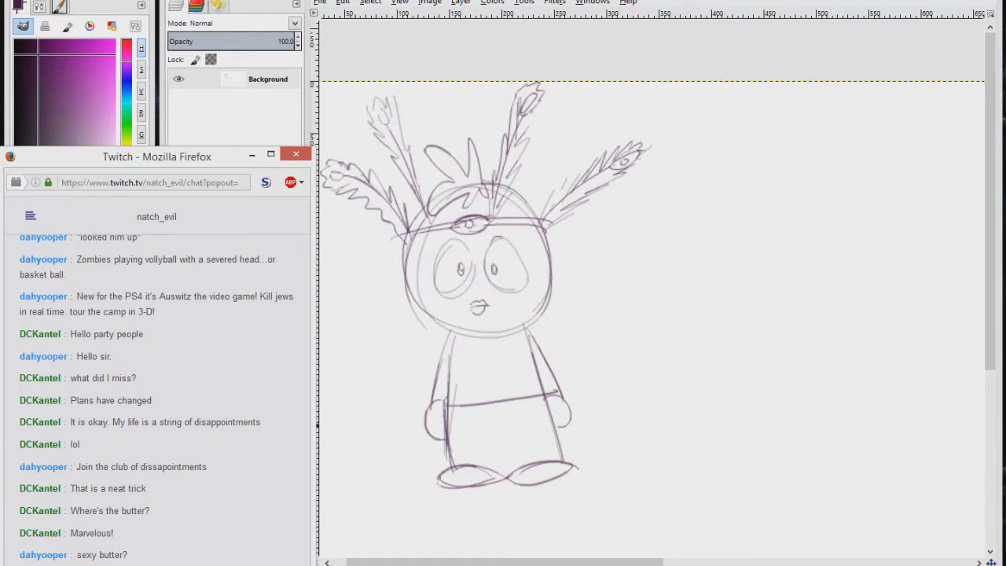
{"action": "left_click", "coordinate": [361, 240]}
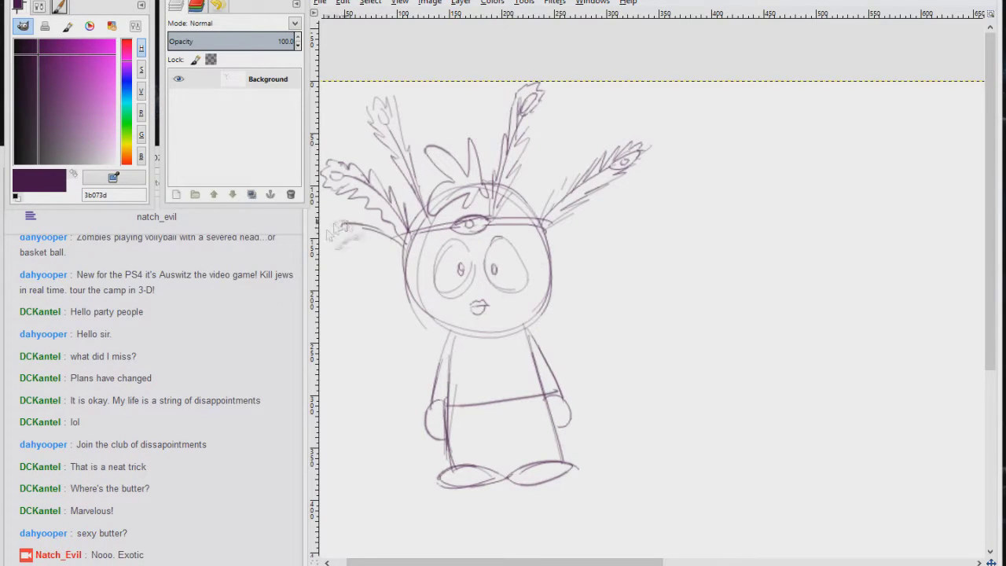
Sketch a plaid grid of crossing lines on the character's skirt.
{"action": "scroll", "coordinate": [454, 245], "scroll_direction": "left", "scroll_amount": 2}
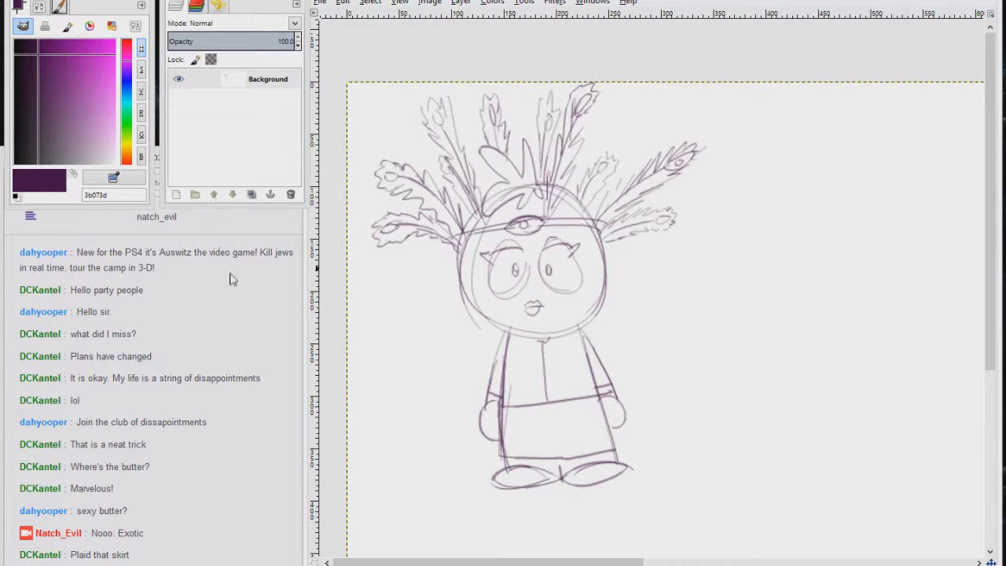
{"action": "left_click_drag", "start_coordinate": [522, 405], "coordinate": [525, 456]}
{"action": "left_click_drag", "start_coordinate": [544, 403], "coordinate": [547, 455]}
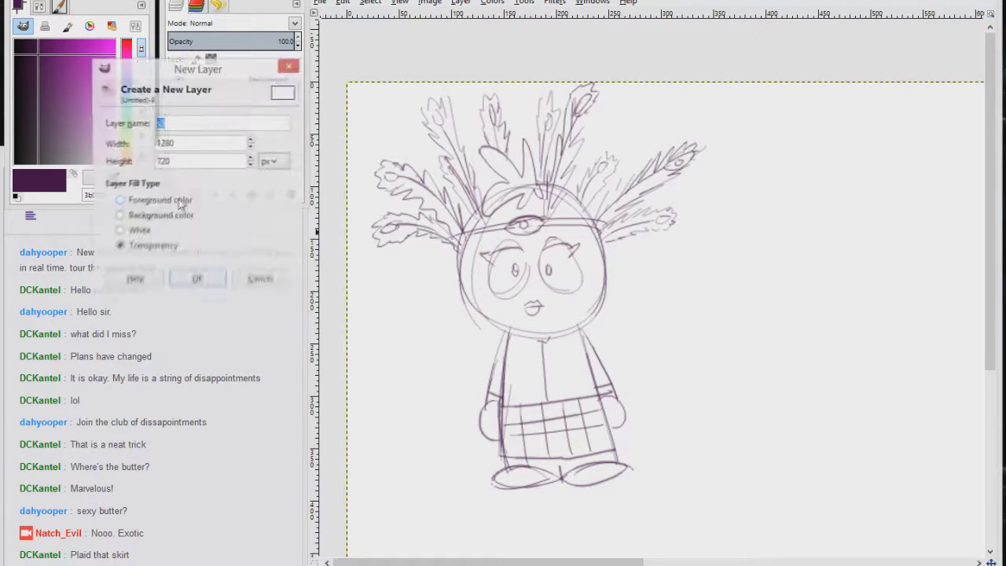
Ink the two large eyes with lids, lashes and pupils, and the small lips, using Mike's Brush.
{"action": "key", "text": "shift+ctrl+p"}
{"action": "scroll", "coordinate": [544, 280], "scroll_direction": "up", "scroll_amount": 3}
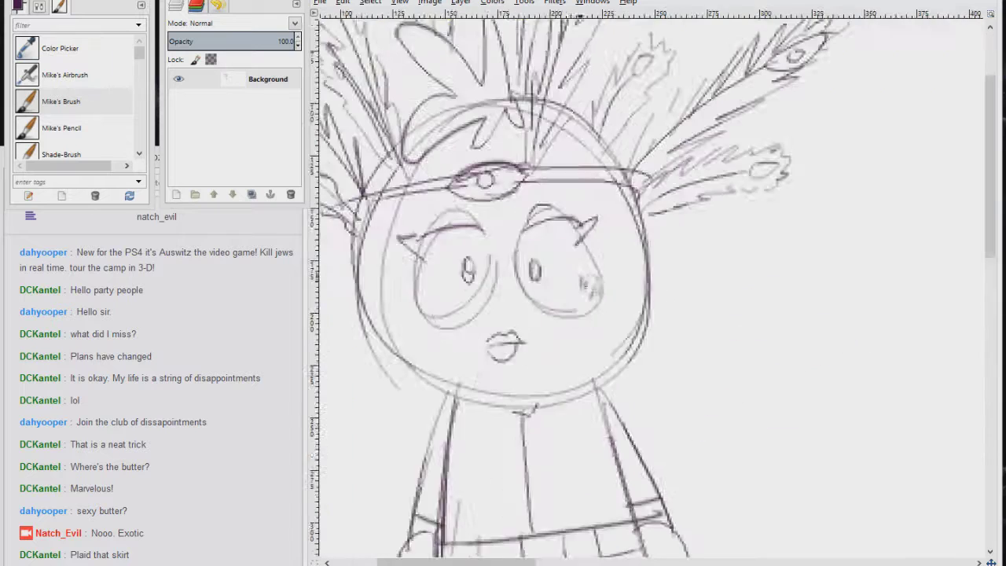
{"action": "left_click_drag", "start_coordinate": [554, 180], "coordinate": [542, 188]}
{"action": "left_click_drag", "start_coordinate": [578, 228], "coordinate": [612, 200]}
{"action": "left_click_drag", "start_coordinate": [517, 255], "coordinate": [521, 277]}
{"action": "scroll", "coordinate": [531, 271], "scroll_direction": "left", "scroll_amount": 3}
{"action": "left_click_drag", "start_coordinate": [562, 216], "coordinate": [471, 236]}
{"action": "key", "text": "ctrl+z"}
{"action": "left_click_drag", "start_coordinate": [534, 196], "coordinate": [472, 346]}
{"action": "key", "text": "ctrl+z"}
{"action": "mouse_move", "coordinate": [556, 226]}
{"action": "left_mouse_down"}
{"action": "mouse_move", "coordinate": [551, 212]}
{"action": "mouse_move", "coordinate": [493, 206]}
{"action": "left_mouse_up"}
{"action": "left_click_drag", "start_coordinate": [486, 232], "coordinate": [452, 235]}
{"action": "mouse_move", "coordinate": [562, 368]}
{"action": "left_mouse_down"}
{"action": "mouse_move", "coordinate": [612, 379]}
{"action": "mouse_move", "coordinate": [617, 409]}
{"action": "left_mouse_up"}
Ink the eye-shaped forehead jewel with its iris and a row of lashes above it.
{"action": "scroll", "coordinate": [621, 393], "scroll_direction": "up", "scroll_amount": 3}
{"action": "scroll", "coordinate": [621, 393], "scroll_direction": "left", "scroll_amount": 3}
{"action": "mouse_move", "coordinate": [611, 253]}
{"action": "left_mouse_down"}
{"action": "mouse_move", "coordinate": [714, 236]}
{"action": "mouse_move", "coordinate": [711, 253]}
{"action": "left_mouse_up"}
{"action": "left_click_drag", "start_coordinate": [660, 240], "coordinate": [668, 259]}
{"action": "left_click_drag", "start_coordinate": [685, 222], "coordinate": [683, 195]}
{"action": "left_click_drag", "start_coordinate": [707, 240], "coordinate": [716, 209]}
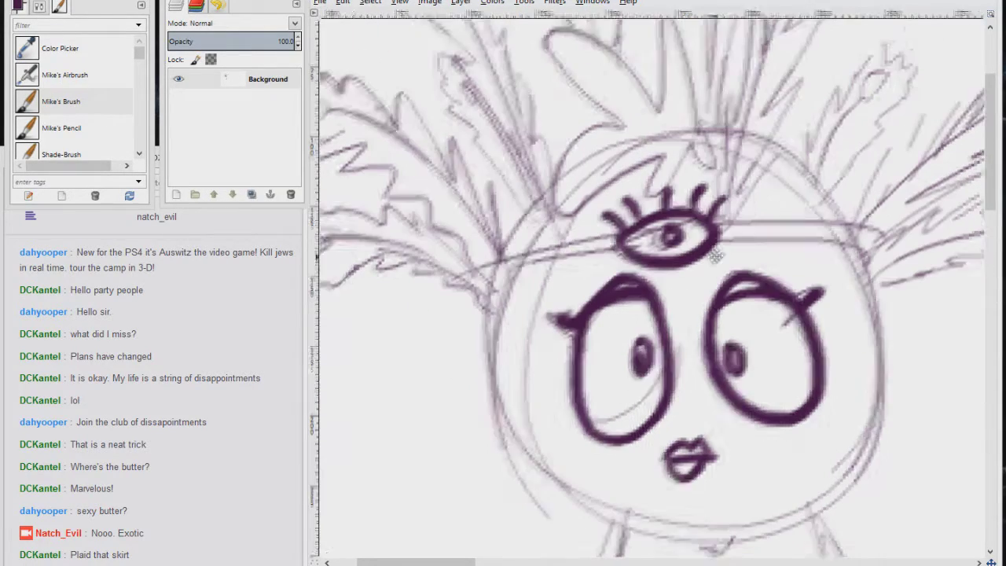
Ink the headband as a double line on both sides of the forehead jewel.
{"action": "scroll", "coordinate": [653, 283], "scroll_direction": "down", "scroll_amount": 1}
{"action": "scroll", "coordinate": [652, 283], "scroll_direction": "left", "scroll_amount": 1}
{"action": "left_click_drag", "start_coordinate": [505, 268], "coordinate": [643, 223]}
{"action": "mouse_move", "coordinate": [732, 228]}
{"action": "left_mouse_down"}
{"action": "mouse_move", "coordinate": [866, 206]}
{"action": "mouse_move", "coordinate": [871, 224]}
{"action": "left_mouse_up"}
Ink the outline of the face from the headband down both cheeks and around the chin.
{"action": "left_click_drag", "start_coordinate": [509, 267], "coordinate": [506, 386]}
{"action": "left_click_drag", "start_coordinate": [507, 315], "coordinate": [758, 519]}
{"action": "left_click_drag", "start_coordinate": [889, 232], "coordinate": [727, 531]}
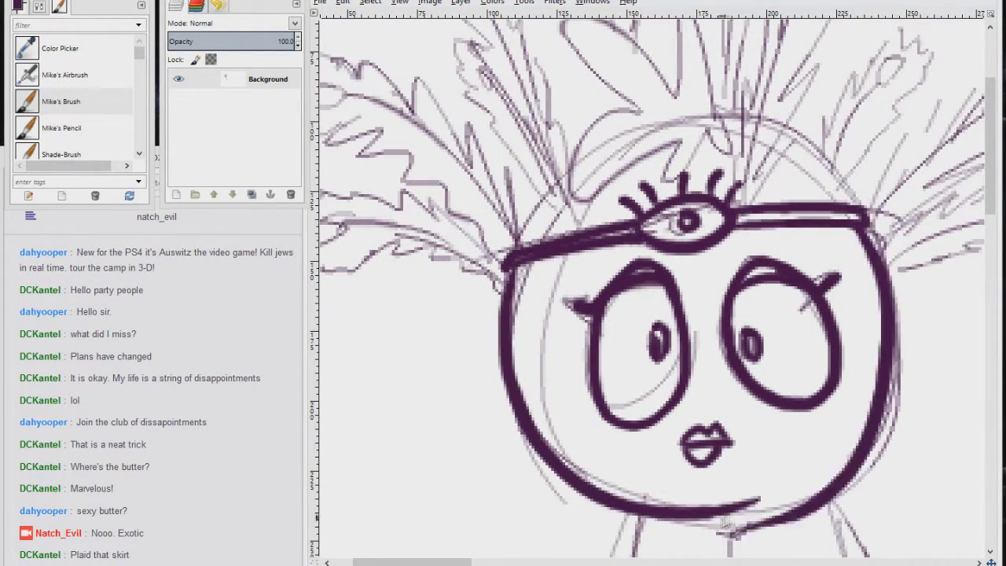
{"action": "scroll", "coordinate": [653, 314], "scroll_direction": "right", "scroll_amount": 4}
{"action": "scroll", "coordinate": [653, 314], "scroll_direction": "down", "scroll_amount": 1}
{"action": "key", "text": "ctrl+z"}
{"action": "left_click_drag", "start_coordinate": [727, 198], "coordinate": [621, 487]}
{"action": "left_click_drag", "start_coordinate": [550, 483], "coordinate": [645, 472]}
Ink the tallest peacock feather above the headband, with its central shaft, jagged barbs and rounded tip.
{"action": "scroll", "coordinate": [599, 470], "scroll_direction": "up", "scroll_amount": 9}
{"action": "scroll", "coordinate": [598, 470], "scroll_direction": "right", "scroll_amount": 2}
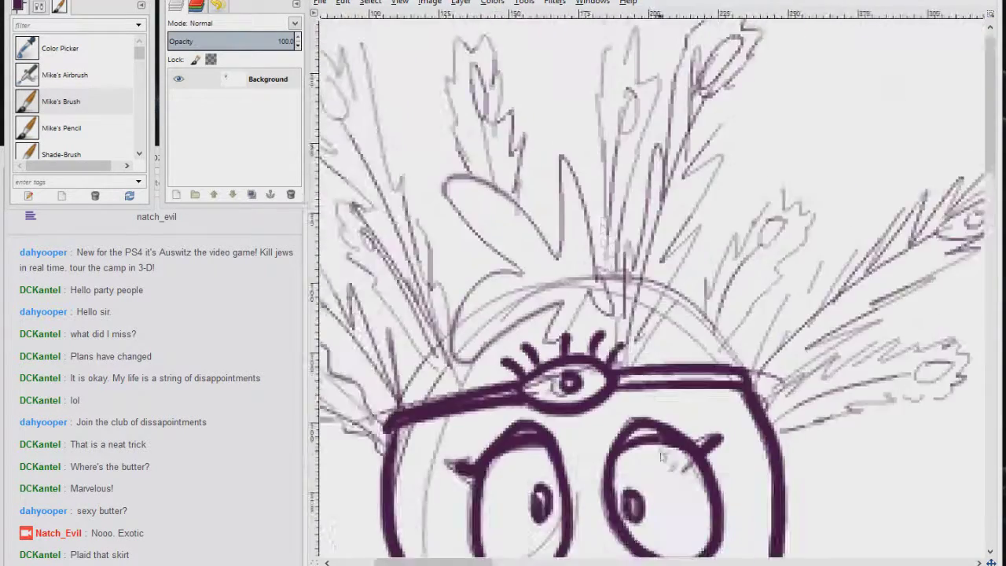
{"action": "left_click_drag", "start_coordinate": [552, 452], "coordinate": [591, 266]}
{"action": "left_click_drag", "start_coordinate": [557, 383], "coordinate": [628, 171]}
{"action": "left_click_drag", "start_coordinate": [550, 447], "coordinate": [532, 242]}
{"action": "left_click_drag", "start_coordinate": [563, 302], "coordinate": [649, 95]}
{"action": "left_click_drag", "start_coordinate": [629, 106], "coordinate": [676, 167]}
{"action": "left_click_drag", "start_coordinate": [572, 440], "coordinate": [692, 150]}
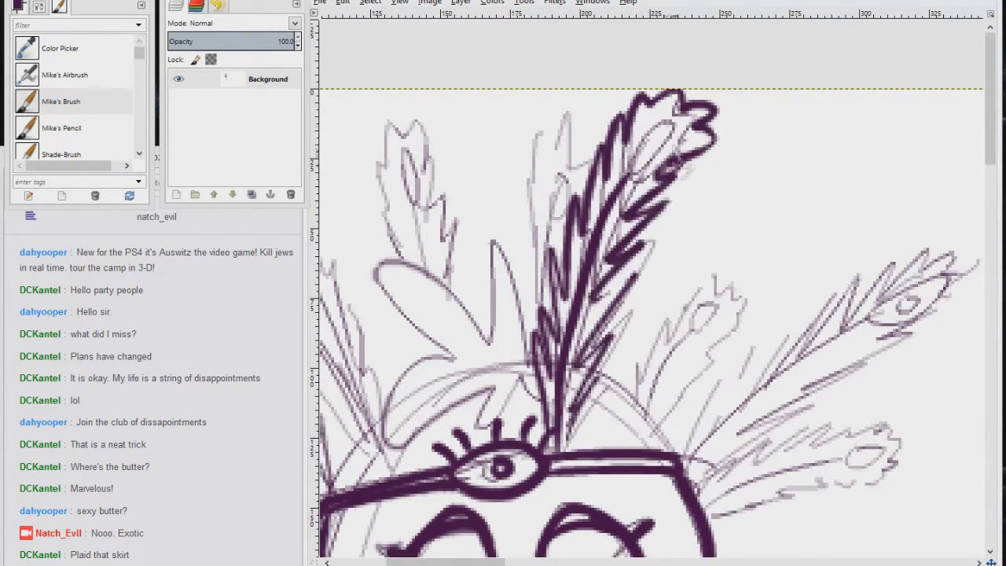
{"action": "left_click_drag", "start_coordinate": [641, 174], "coordinate": [688, 124]}
Ink the long peacock feather slanting out from the headband's right end, including its eye spot.
{"action": "scroll", "coordinate": [703, 387], "scroll_direction": "down", "scroll_amount": 2}
{"action": "scroll", "coordinate": [703, 387], "scroll_direction": "right", "scroll_amount": 3}
{"action": "left_click_drag", "start_coordinate": [574, 410], "coordinate": [731, 280]}
{"action": "left_click_drag", "start_coordinate": [580, 393], "coordinate": [699, 253]}
{"action": "left_click_drag", "start_coordinate": [668, 289], "coordinate": [810, 203]}
{"action": "left_click_drag", "start_coordinate": [786, 236], "coordinate": [857, 181]}
{"action": "left_click_drag", "start_coordinate": [582, 409], "coordinate": [668, 369]}
{"action": "left_click_drag", "start_coordinate": [598, 393], "coordinate": [826, 259]}
{"action": "left_click_drag", "start_coordinate": [762, 267], "coordinate": [857, 204]}
Ink the lowest peacock feather on the right of the head, with jagged edges and an eye spot.
{"action": "scroll", "coordinate": [652, 315], "scroll_direction": "down", "scroll_amount": 3}
{"action": "scroll", "coordinate": [652, 314], "scroll_direction": "right", "scroll_amount": 1}
{"action": "left_click_drag", "start_coordinate": [570, 338], "coordinate": [703, 259]}
{"action": "left_click_drag", "start_coordinate": [668, 287], "coordinate": [782, 259]}
{"action": "left_click_drag", "start_coordinate": [581, 334], "coordinate": [695, 311]}
{"action": "left_click_drag", "start_coordinate": [692, 295], "coordinate": [786, 267]}
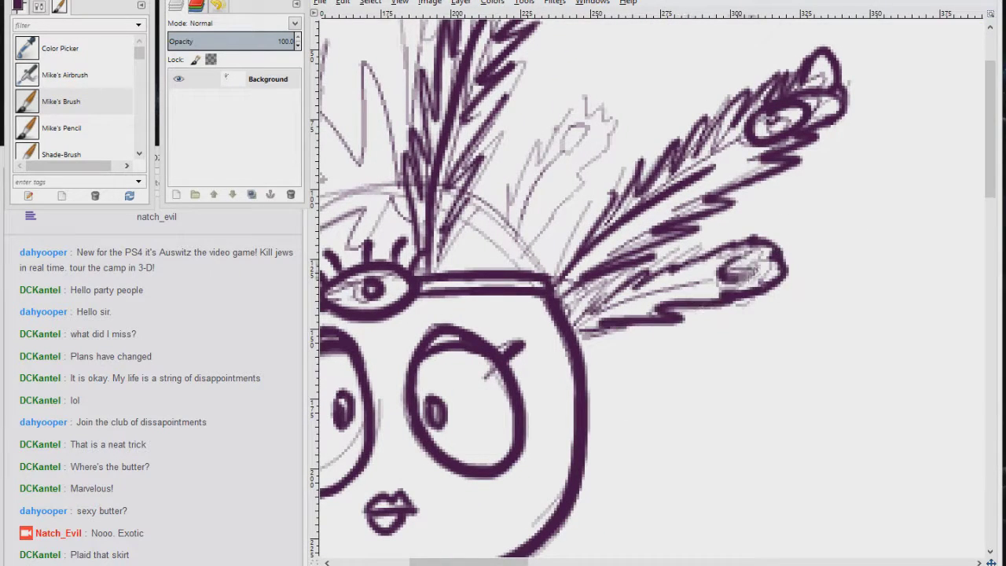
{"action": "left_click_drag", "start_coordinate": [578, 323], "coordinate": [700, 283]}
{"action": "left_click_drag", "start_coordinate": [727, 279], "coordinate": [759, 259]}
Ink the pointed hair tuft with its fringe and the crown of the head above the headband.
{"action": "scroll", "coordinate": [652, 290], "scroll_direction": "up", "scroll_amount": 2}
{"action": "scroll", "coordinate": [653, 291], "scroll_direction": "left", "scroll_amount": 4}
{"action": "left_click_drag", "start_coordinate": [412, 177], "coordinate": [495, 255]}
{"action": "left_click_drag", "start_coordinate": [522, 150], "coordinate": [551, 244]}
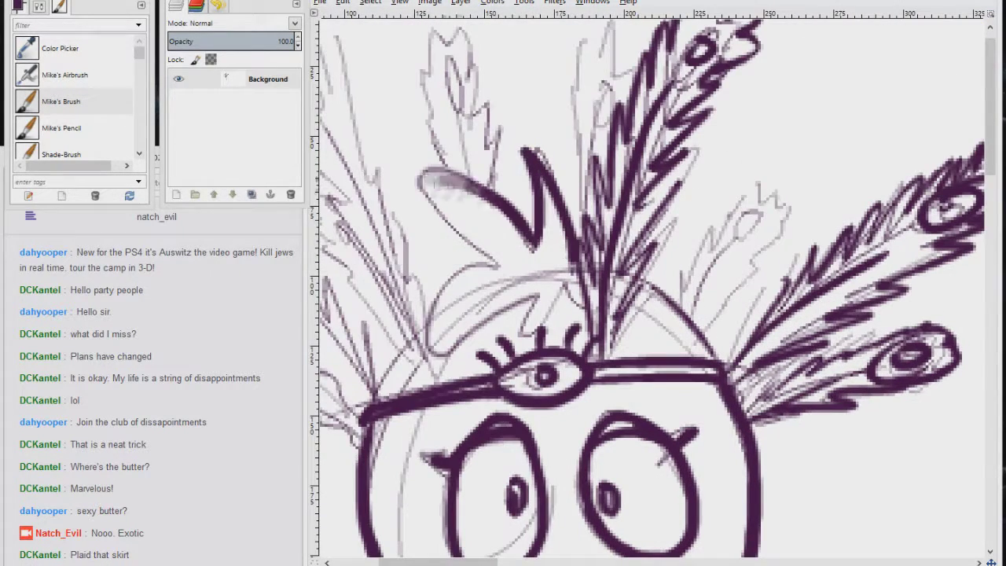
{"action": "left_click_drag", "start_coordinate": [417, 181], "coordinate": [499, 260]}
{"action": "left_click_drag", "start_coordinate": [487, 271], "coordinate": [436, 346]}
{"action": "mouse_move", "coordinate": [511, 314]}
{"action": "left_mouse_down"}
{"action": "mouse_move", "coordinate": [585, 330]}
{"action": "mouse_move", "coordinate": [698, 287]}
{"action": "left_mouse_up"}
Ink the short peacock feather between the tallest feather and the long slanting one.
{"action": "scroll", "coordinate": [597, 330], "scroll_direction": "down", "scroll_amount": 1}
{"action": "scroll", "coordinate": [786, 307], "scroll_direction": "up", "scroll_amount": 1}
{"action": "left_click_drag", "start_coordinate": [598, 330], "coordinate": [679, 228]}
{"action": "left_click_drag", "start_coordinate": [628, 263], "coordinate": [692, 193]}
{"action": "left_click_drag", "start_coordinate": [585, 322], "coordinate": [609, 259]}
{"action": "left_click_drag", "start_coordinate": [594, 311], "coordinate": [672, 188]}
{"action": "scroll", "coordinate": [676, 275], "scroll_direction": "down", "scroll_amount": 1}
Ink the upright feather beside the tallest one and the small feather behind the hair tuft.
{"action": "mouse_move", "coordinate": [605, 342]}
{"action": "left_mouse_down"}
{"action": "mouse_move", "coordinate": [676, 275]}
{"action": "mouse_move", "coordinate": [609, 158]}
{"action": "left_mouse_up"}
{"action": "scroll", "coordinate": [448, 143], "scroll_direction": "up", "scroll_amount": 1}
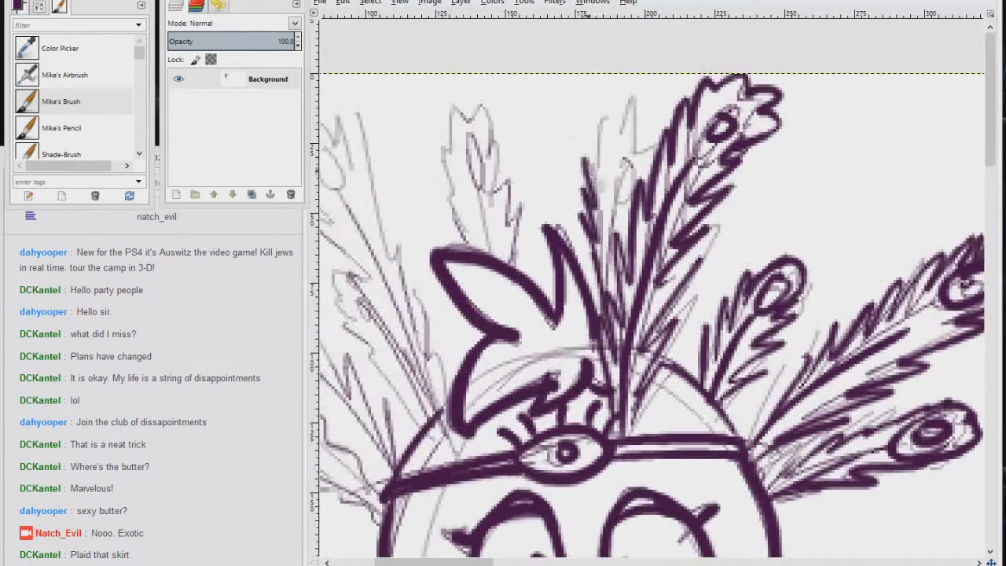
{"action": "left_click_drag", "start_coordinate": [629, 193], "coordinate": [597, 106]}
{"action": "left_click_drag", "start_coordinate": [613, 165], "coordinate": [618, 138]}
{"action": "mouse_move", "coordinate": [448, 110]}
{"action": "left_mouse_down"}
{"action": "mouse_move", "coordinate": [475, 255]}
{"action": "mouse_move", "coordinate": [523, 260]}
{"action": "left_mouse_up"}
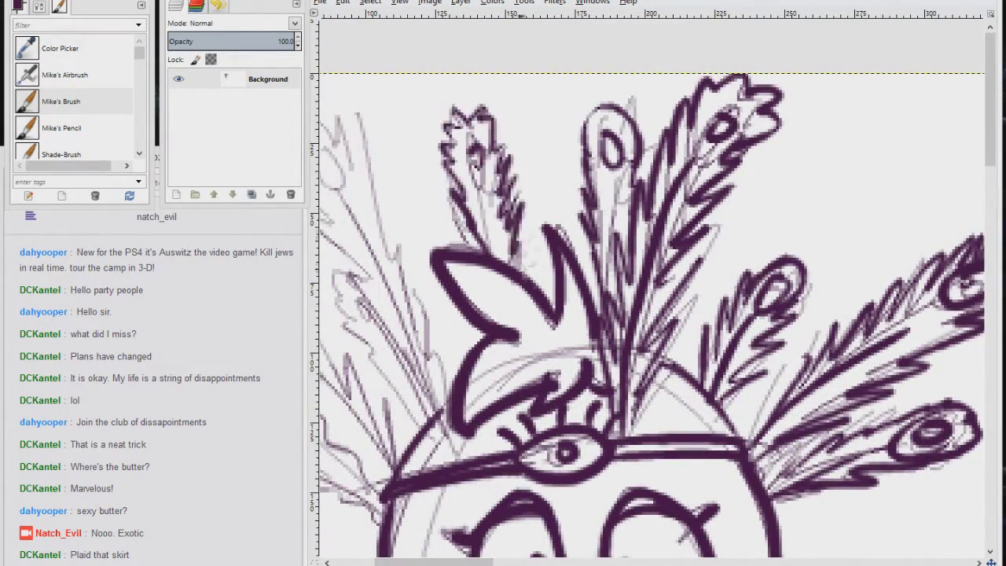
Ink the tall peacock feather leaning outward on the left of the hair tuft.
{"action": "scroll", "coordinate": [511, 196], "scroll_direction": "down", "scroll_amount": 2}
{"action": "scroll", "coordinate": [511, 196], "scroll_direction": "left", "scroll_amount": 4}
{"action": "left_click_drag", "start_coordinate": [507, 140], "coordinate": [612, 389]}
{"action": "left_click_drag", "start_coordinate": [503, 110], "coordinate": [483, 146]}
{"action": "mouse_move", "coordinate": [460, 98]}
{"action": "left_mouse_down"}
{"action": "mouse_move", "coordinate": [479, 62]}
{"action": "mouse_move", "coordinate": [580, 339]}
{"action": "left_mouse_up"}
{"action": "left_click_drag", "start_coordinate": [479, 58], "coordinate": [554, 211]}
{"action": "left_click_drag", "start_coordinate": [535, 130], "coordinate": [621, 397]}
Ink the lowest peacock feather on the left of the head, with its jagged barbs and eye spot.
{"action": "scroll", "coordinate": [652, 291], "scroll_direction": "down", "scroll_amount": 2}
{"action": "scroll", "coordinate": [652, 290], "scroll_direction": "left", "scroll_amount": 4}
{"action": "left_click_drag", "start_coordinate": [495, 302], "coordinate": [554, 282]}
{"action": "left_click_drag", "start_coordinate": [609, 271], "coordinate": [695, 338]}
{"action": "left_click_drag", "start_coordinate": [503, 263], "coordinate": [644, 291]}
{"action": "left_click_drag", "start_coordinate": [452, 307], "coordinate": [566, 357]}
{"action": "left_click_drag", "start_coordinate": [479, 345], "coordinate": [656, 346]}
{"action": "left_click_drag", "start_coordinate": [613, 326], "coordinate": [691, 362]}
Ink the remaining feather on the left side, between the lowest one and the tall leaning one.
{"action": "mouse_move", "coordinate": [492, 126]}
{"action": "left_mouse_down"}
{"action": "mouse_move", "coordinate": [554, 189]}
{"action": "mouse_move", "coordinate": [676, 248]}
{"action": "left_mouse_up"}
{"action": "left_click_drag", "start_coordinate": [637, 181], "coordinate": [707, 326]}
{"action": "left_click_drag", "start_coordinate": [519, 181], "coordinate": [700, 327]}
{"action": "left_click_drag", "start_coordinate": [468, 118], "coordinate": [558, 204]}
Ink the upper body with its collar piece and front seam, along with the arms, cuffs and hands.
{"action": "scroll", "coordinate": [553, 178], "scroll_direction": "down", "scroll_amount": 6}
{"action": "scroll", "coordinate": [552, 178], "scroll_direction": "right", "scroll_amount": 4}
{"action": "left_click_drag", "start_coordinate": [536, 161], "coordinate": [519, 353]}
{"action": "left_click_drag", "start_coordinate": [617, 169], "coordinate": [640, 334]}
{"action": "left_click_drag", "start_coordinate": [522, 354], "coordinate": [786, 313]}
{"action": "mouse_move", "coordinate": [731, 145]}
{"action": "left_mouse_down"}
{"action": "mouse_move", "coordinate": [774, 306]}
{"action": "mouse_move", "coordinate": [825, 311]}
{"action": "left_mouse_up"}
{"action": "left_click_drag", "start_coordinate": [786, 303], "coordinate": [834, 322]}
{"action": "left_click_drag", "start_coordinate": [532, 157], "coordinate": [475, 338]}
{"action": "mouse_move", "coordinate": [511, 326]}
{"action": "left_mouse_down"}
{"action": "mouse_move", "coordinate": [468, 405]}
{"action": "mouse_move", "coordinate": [518, 448]}
{"action": "left_mouse_up"}
{"action": "left_click_drag", "start_coordinate": [821, 322], "coordinate": [849, 386]}
{"action": "scroll", "coordinate": [629, 314], "scroll_direction": "down", "scroll_amount": 6}
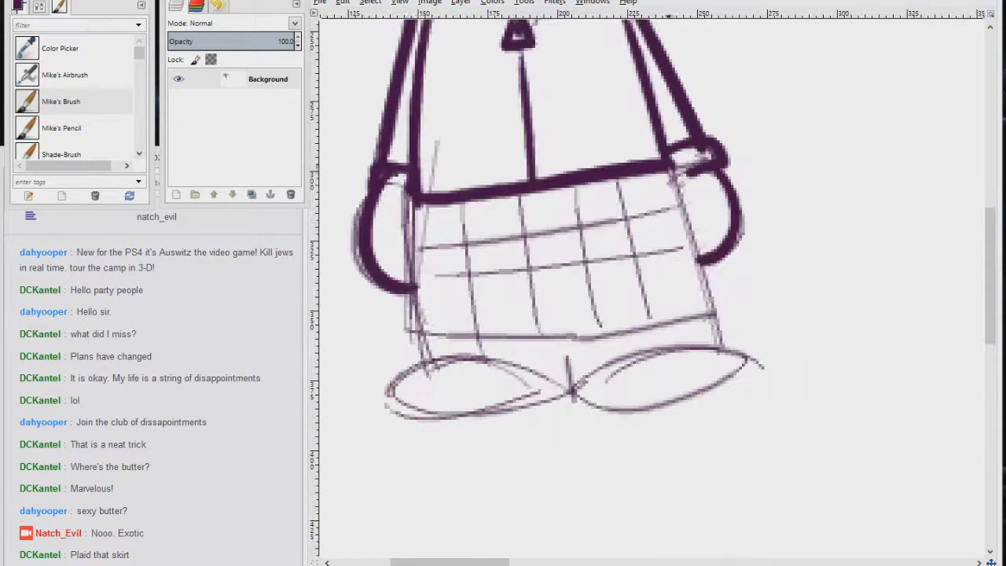
Ink the skirt's outline and its plaid pattern with horizontal lines and thick dark vertical stripes.
{"action": "left_click_drag", "start_coordinate": [715, 169], "coordinate": [708, 259]}
{"action": "left_click_drag", "start_coordinate": [420, 204], "coordinate": [405, 330]}
{"action": "left_click_drag", "start_coordinate": [403, 334], "coordinate": [725, 311]}
{"action": "left_click_drag", "start_coordinate": [424, 250], "coordinate": [677, 196]}
{"action": "left_click_drag", "start_coordinate": [421, 283], "coordinate": [701, 245]}
{"action": "left_click_drag", "start_coordinate": [615, 177], "coordinate": [656, 324]}
{"action": "mouse_move", "coordinate": [590, 330]}
{"action": "left_mouse_down"}
{"action": "mouse_move", "coordinate": [554, 224]}
{"action": "mouse_move", "coordinate": [519, 337]}
{"action": "left_mouse_up"}
{"action": "left_click_drag", "start_coordinate": [462, 203], "coordinate": [467, 334]}
Ink the two shoes and fill them solid dark purple.
{"action": "mouse_move", "coordinate": [590, 389]}
{"action": "left_mouse_down"}
{"action": "mouse_move", "coordinate": [747, 363]}
{"action": "mouse_move", "coordinate": [597, 412]}
{"action": "mouse_move", "coordinate": [707, 354]}
{"action": "mouse_move", "coordinate": [385, 393]}
{"action": "left_mouse_up"}
{"action": "mouse_move", "coordinate": [389, 405]}
{"action": "left_mouse_down"}
{"action": "mouse_move", "coordinate": [578, 401]}
{"action": "mouse_move", "coordinate": [429, 397]}
{"action": "left_mouse_up"}
{"action": "left_click_drag", "start_coordinate": [487, 370], "coordinate": [401, 405]}
{"action": "scroll", "coordinate": [666, 387], "scroll_direction": "down", "scroll_amount": 3}
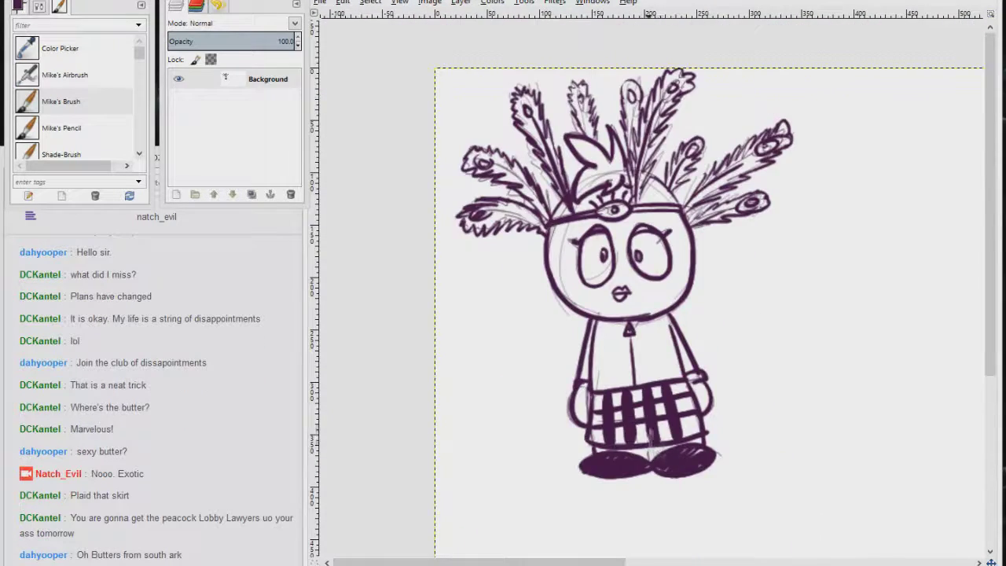
Hand-letter the title "Exotic Butters" beneath the character's feet.
{"action": "left_click_drag", "start_coordinate": [476, 409], "coordinate": [493, 447]}
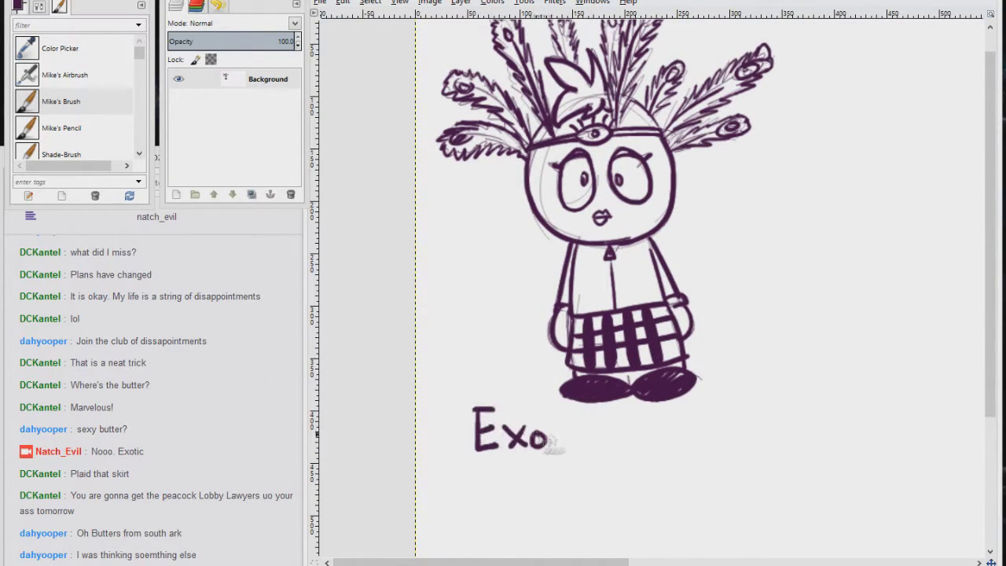
{"action": "left_click_drag", "start_coordinate": [618, 429], "coordinate": [604, 449]}
{"action": "left_click_drag", "start_coordinate": [634, 410], "coordinate": [634, 450]}
{"action": "left_click_drag", "start_coordinate": [634, 410], "coordinate": [638, 450]}
{"action": "left_click_drag", "start_coordinate": [681, 422], "coordinate": [684, 445]}
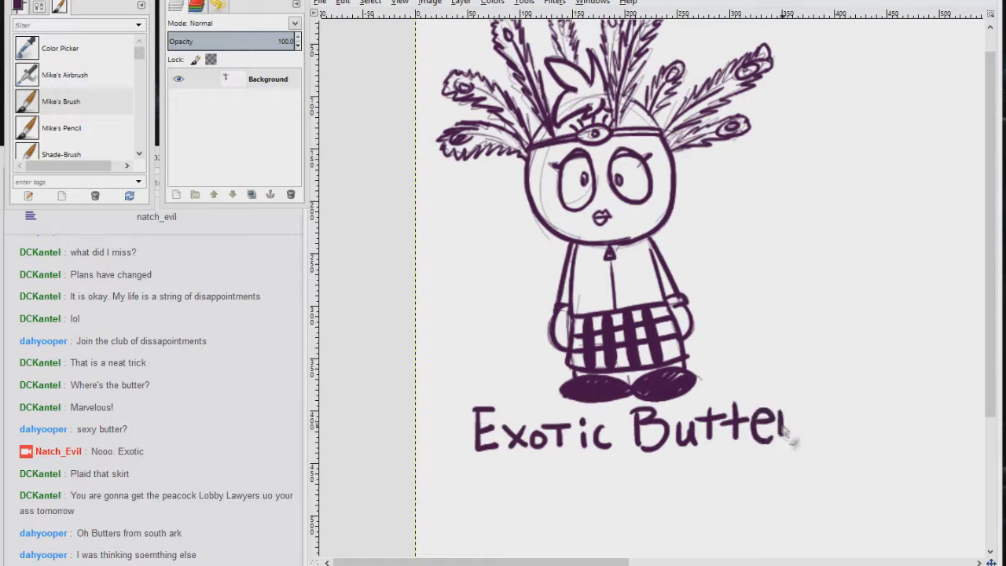
Crop the image to a rectangle around the feathered character and the title lettering.
{"action": "scroll", "coordinate": [761, 477], "scroll_direction": "down", "scroll_amount": 1}
{"action": "key", "text": "r"}
{"action": "left_click_drag", "start_coordinate": [463, 107], "coordinate": [746, 430]}
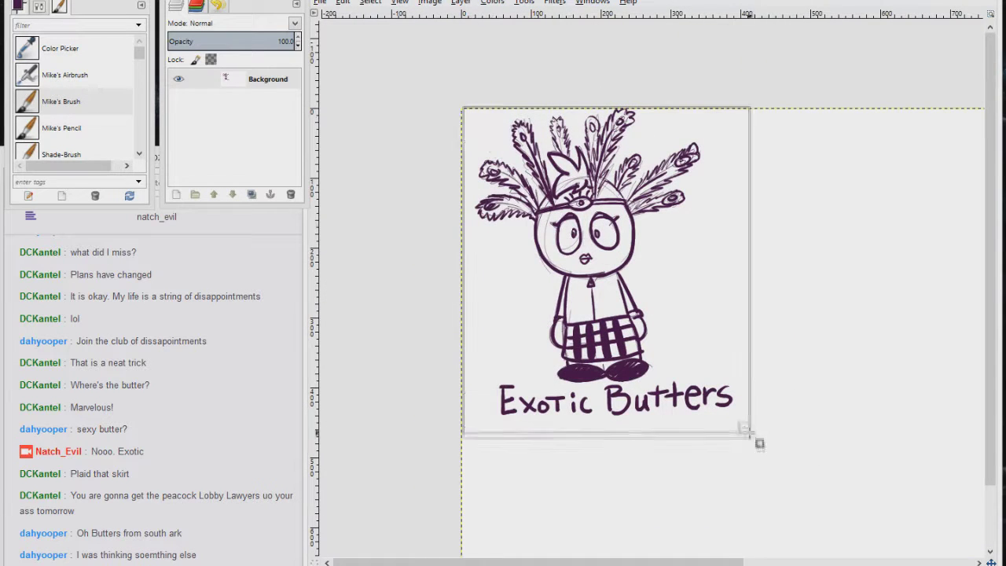
{"action": "key", "text": "alt+i"}
{"action": "key", "text": "ctrl+s"}
{"action": "left_click", "coordinate": [414, 265]}
{"action": "left_click", "coordinate": [746, 403]}
{"action": "double_click", "coordinate": [746, 390]}
{"action": "key", "text": "Escape"}
Export the picture as Sketch283.jpg in the Sketches folder.
{"action": "key", "text": "ctrl+shift+e"}
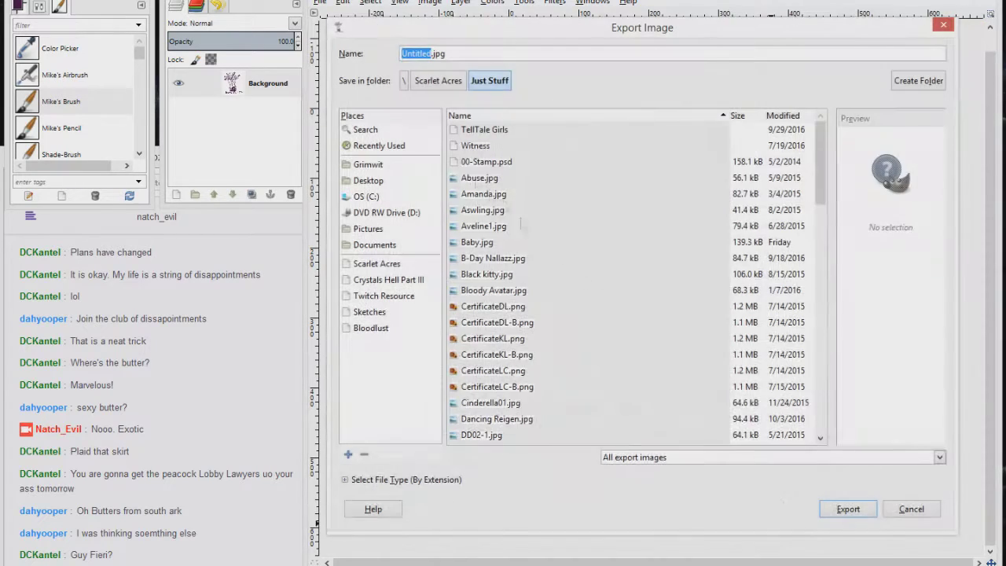
{"action": "left_click", "coordinate": [376, 263]}
{"action": "double_click", "coordinate": [477, 403]}
{"action": "scroll", "coordinate": [628, 283], "scroll_direction": "down", "scroll_amount": 10}
{"action": "left_click", "coordinate": [486, 436]}
{"action": "left_click", "coordinate": [445, 53]}
{"action": "key", "text": "BackSpace"}
{"action": "type", "text": "3"}
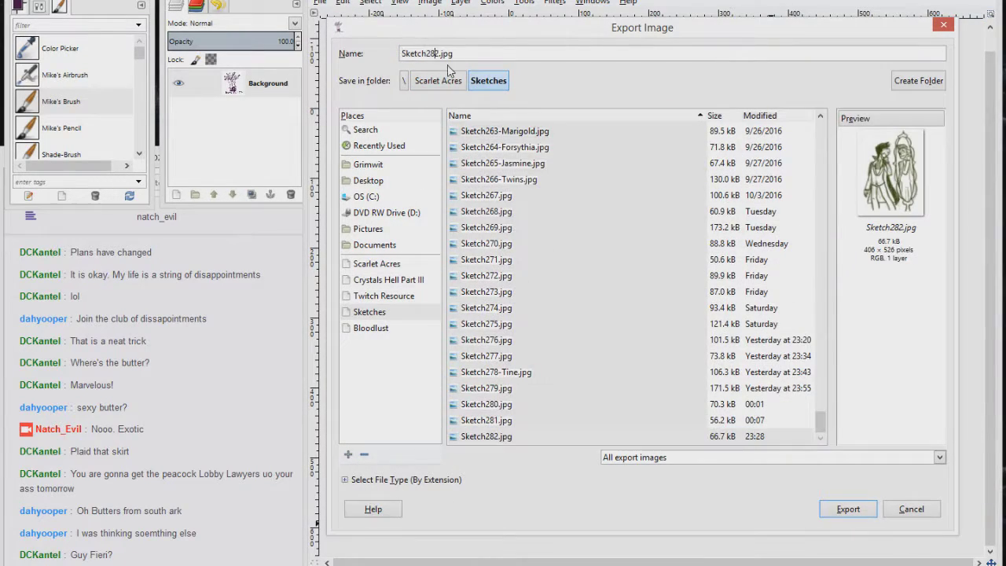
{"action": "key", "text": "Return"}
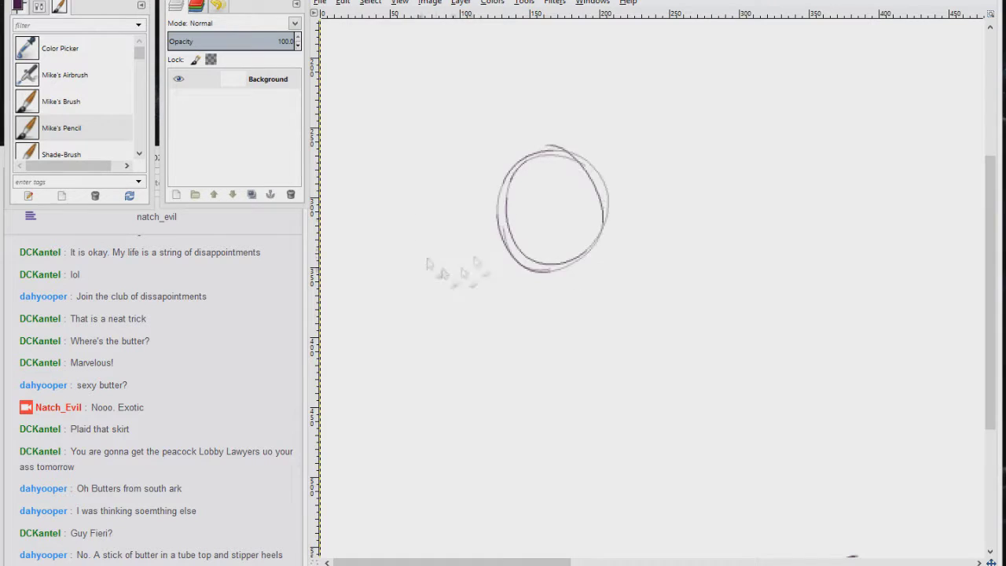
Sketch a long-haired character's head with big round glasses and an open grin, and erase the stray mark below it.
{"action": "mouse_move", "coordinate": [426, 265]}
{"action": "left_mouse_down"}
{"action": "mouse_move", "coordinate": [596, 267]}
{"action": "mouse_move", "coordinate": [585, 310]}
{"action": "mouse_move", "coordinate": [440, 360]}
{"action": "mouse_move", "coordinate": [636, 209]}
{"action": "mouse_move", "coordinate": [427, 123]}
{"action": "mouse_move", "coordinate": [448, 200]}
{"action": "mouse_move", "coordinate": [472, 462]}
{"action": "mouse_move", "coordinate": [461, 128]}
{"action": "mouse_move", "coordinate": [578, 114]}
{"action": "mouse_move", "coordinate": [649, 432]}
{"action": "mouse_move", "coordinate": [417, 119]}
{"action": "mouse_move", "coordinate": [683, 315]}
{"action": "mouse_move", "coordinate": [662, 283]}
{"action": "mouse_move", "coordinate": [358, 448]}
{"action": "mouse_move", "coordinate": [523, 417]}
{"action": "left_mouse_up"}
{"action": "left_click_drag", "start_coordinate": [755, 330], "coordinate": [659, 366]}
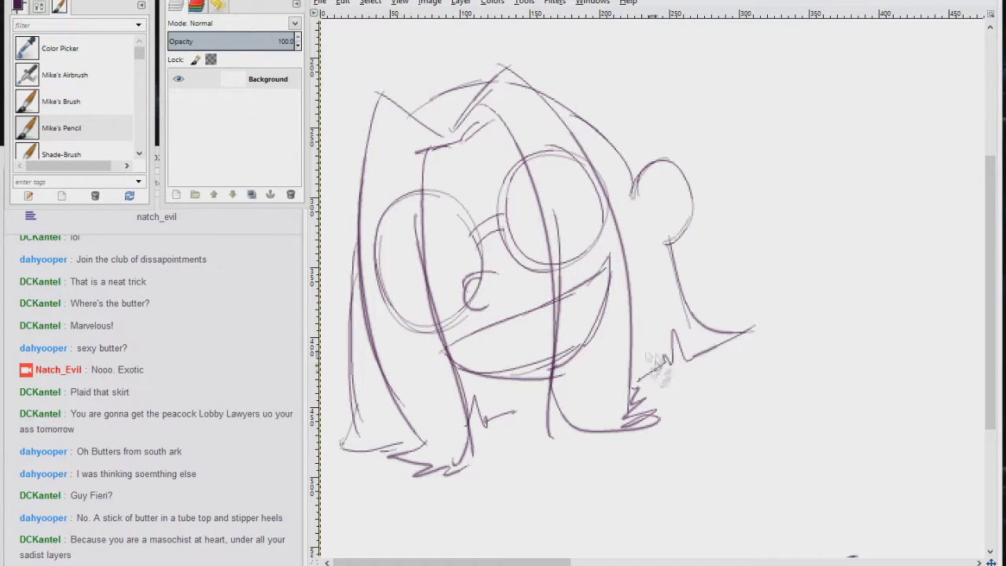
{"action": "scroll", "coordinate": [668, 393], "scroll_direction": "down", "scroll_amount": 3}
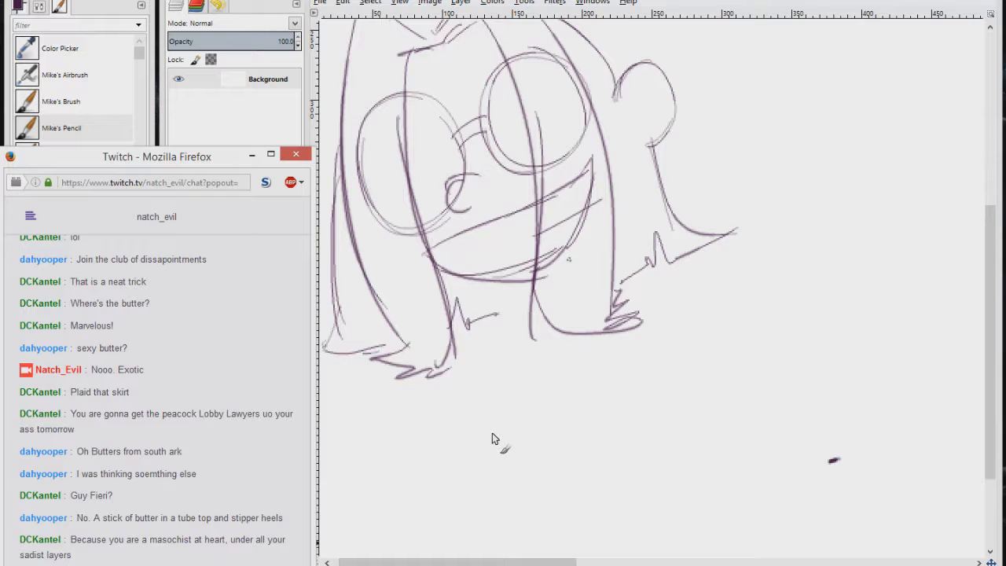
{"action": "left_click", "coordinate": [833, 461]}
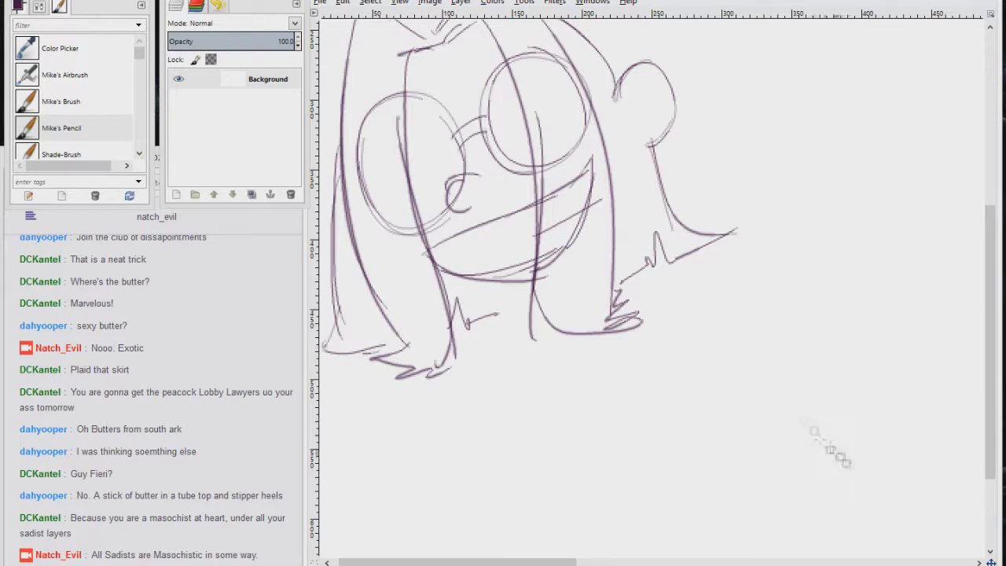
{"action": "scroll", "coordinate": [833, 448], "scroll_direction": "up", "scroll_amount": 3}
Paint dark purple spatter across the head sketch and beside it with the Splatters brush.
{"action": "scroll", "coordinate": [79, 94], "scroll_direction": "down", "scroll_amount": 5}
{"action": "left_click", "coordinate": [54, 66]}
{"action": "mouse_move", "coordinate": [755, 291]}
{"action": "left_mouse_down"}
{"action": "mouse_move", "coordinate": [731, 235]}
{"action": "mouse_move", "coordinate": [641, 134]}
{"action": "mouse_move", "coordinate": [746, 370]}
{"action": "mouse_move", "coordinate": [712, 268]}
{"action": "mouse_move", "coordinate": [801, 138]}
{"action": "mouse_move", "coordinate": [902, 428]}
{"action": "mouse_move", "coordinate": [401, 182]}
{"action": "mouse_move", "coordinate": [676, 141]}
{"action": "mouse_move", "coordinate": [715, 464]}
{"action": "left_mouse_up"}
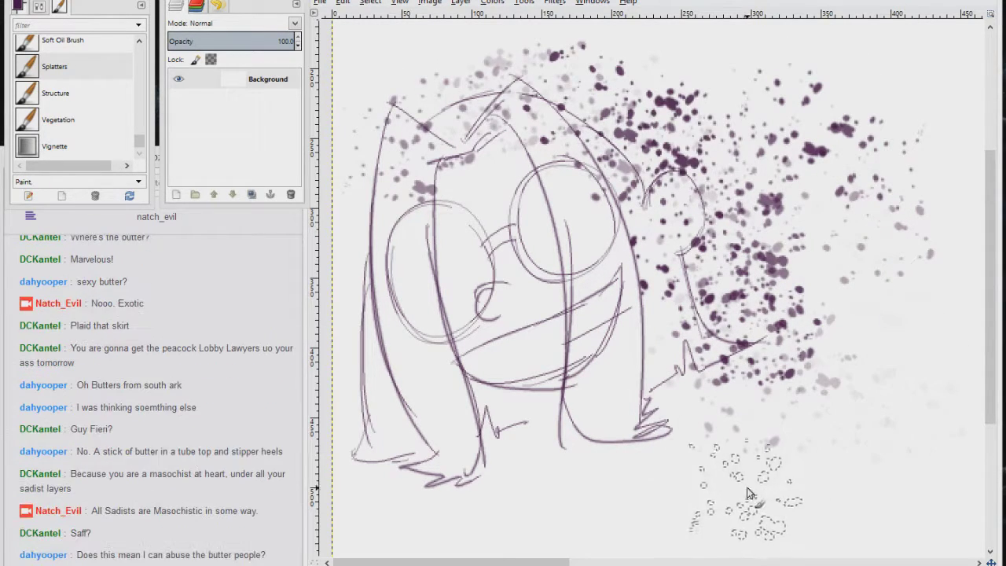
Clear the spattered sketch so the whole canvas is blank.
{"action": "key", "text": "alt+Tab"}
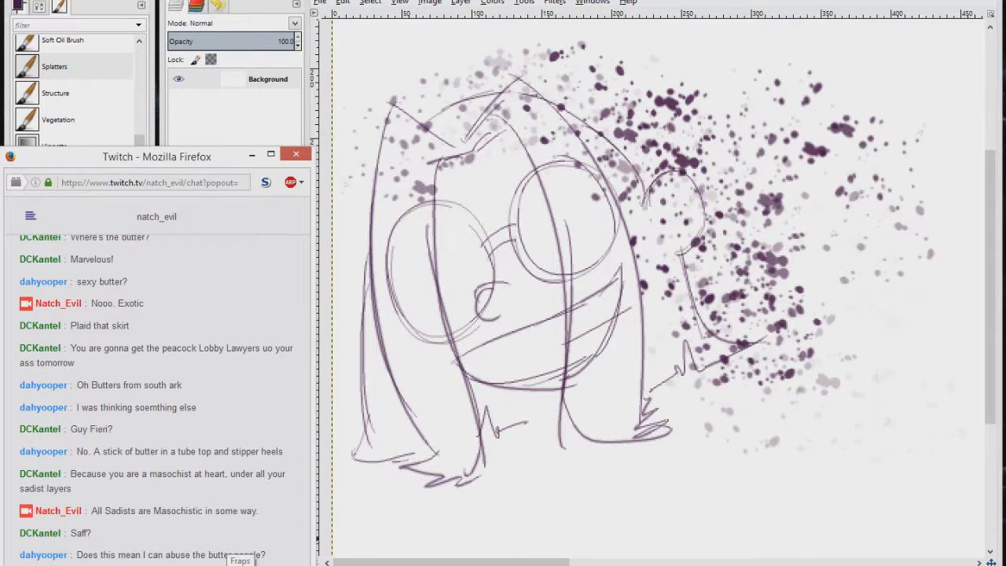
{"action": "scroll", "coordinate": [75, 94], "scroll_direction": "up", "scroll_amount": 3}
{"action": "left_click", "coordinate": [61, 102]}
{"action": "key", "text": "shift+ctrl+j"}
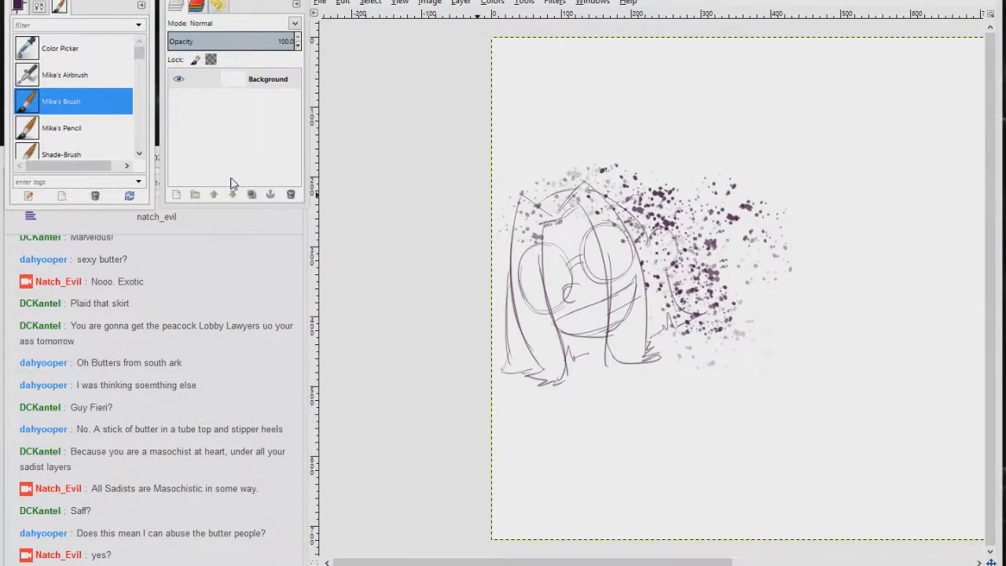
{"action": "key", "text": "Delete"}
{"action": "scroll", "coordinate": [610, 315], "scroll_direction": "up", "scroll_amount": 3}
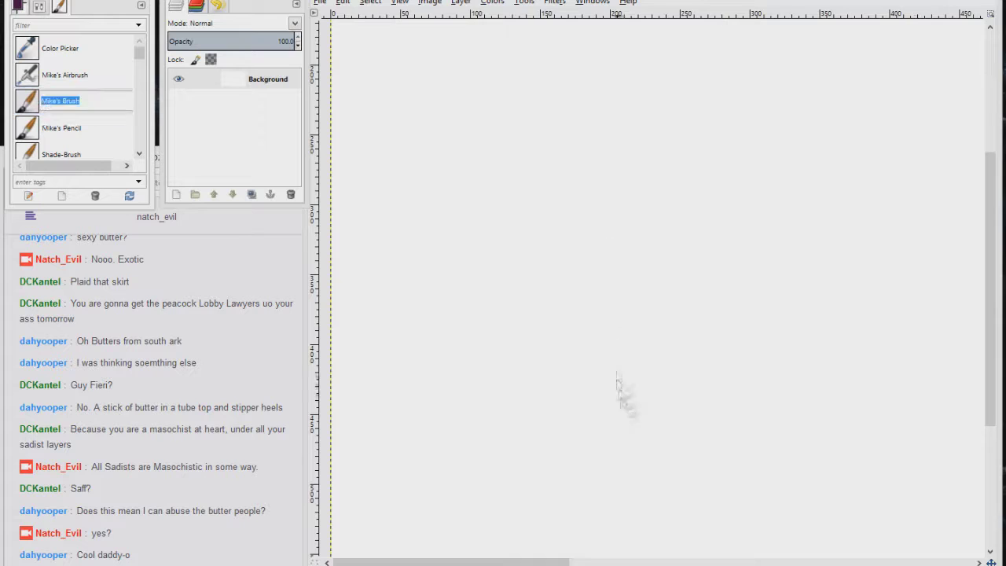
Sketch a tapered head outline with Mike's Pencil, adding a vertical centre line and curved eye-level guidelines.
{"action": "left_click", "coordinate": [62, 128]}
{"action": "left_click_drag", "start_coordinate": [443, 110], "coordinate": [597, 72]}
{"action": "left_click_drag", "start_coordinate": [597, 72], "coordinate": [607, 314]}
{"action": "left_click_drag", "start_coordinate": [438, 129], "coordinate": [511, 362]}
{"action": "left_click_drag", "start_coordinate": [512, 363], "coordinate": [586, 358]}
{"action": "left_click_drag", "start_coordinate": [534, 91], "coordinate": [547, 389]}
{"action": "left_click_drag", "start_coordinate": [499, 227], "coordinate": [621, 211]}
{"action": "left_click_drag", "start_coordinate": [440, 260], "coordinate": [629, 228]}
Draw the two angular eyes, the long nose and a short mouth line on the face.
{"action": "left_click_drag", "start_coordinate": [556, 224], "coordinate": [604, 182]}
{"action": "left_click_drag", "start_coordinate": [604, 182], "coordinate": [595, 222]}
{"action": "left_click_drag", "start_coordinate": [466, 203], "coordinate": [509, 185]}
{"action": "left_click_drag", "start_coordinate": [511, 184], "coordinate": [525, 226]}
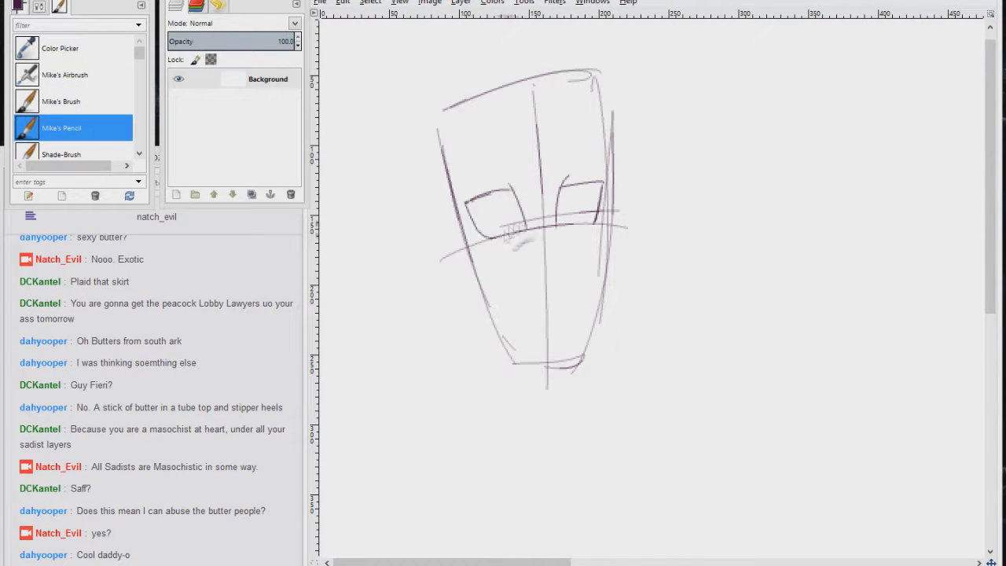
{"action": "left_click_drag", "start_coordinate": [563, 201], "coordinate": [533, 278]}
{"action": "left_click_drag", "start_coordinate": [582, 306], "coordinate": [603, 301]}
Outline a centre-parted bob haircut around the head with jagged tips at jaw level.
{"action": "mouse_move", "coordinate": [537, 143]}
{"action": "left_mouse_down"}
{"action": "mouse_move", "coordinate": [493, 118]}
{"action": "mouse_move", "coordinate": [481, 384]}
{"action": "left_mouse_up"}
{"action": "left_click_drag", "start_coordinate": [537, 143], "coordinate": [629, 344]}
{"action": "left_click_drag", "start_coordinate": [612, 177], "coordinate": [641, 358]}
{"action": "left_click_drag", "start_coordinate": [525, 78], "coordinate": [402, 122]}
{"action": "left_click_drag", "start_coordinate": [409, 236], "coordinate": [421, 338]}
{"action": "left_click_drag", "start_coordinate": [428, 149], "coordinate": [405, 326]}
{"action": "left_click_drag", "start_coordinate": [408, 259], "coordinate": [503, 389]}
{"action": "left_click_drag", "start_coordinate": [591, 64], "coordinate": [692, 305]}
{"action": "left_click_drag", "start_coordinate": [676, 291], "coordinate": [629, 369]}
{"action": "left_click_drag", "start_coordinate": [674, 213], "coordinate": [637, 358]}
{"action": "left_click_drag", "start_coordinate": [407, 263], "coordinate": [452, 338]}
{"action": "left_click_drag", "start_coordinate": [432, 303], "coordinate": [481, 376]}
Add the ears, firm up the jawline and draw the eyebrows on the portrait.
{"action": "mouse_move", "coordinate": [617, 212]}
{"action": "left_mouse_down"}
{"action": "mouse_move", "coordinate": [637, 271]}
{"action": "mouse_move", "coordinate": [608, 284]}
{"action": "left_mouse_up"}
{"action": "left_click_drag", "start_coordinate": [444, 243], "coordinate": [481, 312]}
{"action": "mouse_move", "coordinate": [481, 275]}
{"action": "left_mouse_down"}
{"action": "mouse_move", "coordinate": [550, 371]}
{"action": "mouse_move", "coordinate": [584, 358]}
{"action": "left_mouse_up"}
{"action": "left_click_drag", "start_coordinate": [609, 289], "coordinate": [621, 313]}
{"action": "left_click_drag", "start_coordinate": [617, 209], "coordinate": [586, 357]}
{"action": "mouse_move", "coordinate": [468, 190]}
{"action": "left_mouse_down"}
{"action": "mouse_move", "coordinate": [503, 169]}
{"action": "mouse_move", "coordinate": [594, 166]}
{"action": "left_mouse_up"}
Draw the portrait's neck with a buckled collar and the outline of the shoulders.
{"action": "left_click_drag", "start_coordinate": [496, 322], "coordinate": [499, 421]}
{"action": "left_click_drag", "start_coordinate": [552, 383], "coordinate": [554, 425]}
{"action": "mouse_move", "coordinate": [486, 407]}
{"action": "left_mouse_down"}
{"action": "mouse_move", "coordinate": [575, 393]}
{"action": "mouse_move", "coordinate": [483, 433]}
{"action": "left_mouse_up"}
{"action": "left_click_drag", "start_coordinate": [483, 432], "coordinate": [580, 414]}
{"action": "mouse_move", "coordinate": [576, 385]}
{"action": "left_mouse_down"}
{"action": "mouse_move", "coordinate": [580, 417]}
{"action": "mouse_move", "coordinate": [450, 464]}
{"action": "left_mouse_up"}
{"action": "left_click_drag", "start_coordinate": [574, 418], "coordinate": [648, 488]}
{"action": "left_click_drag", "start_coordinate": [444, 457], "coordinate": [443, 501]}
Darken the outlines of both eyes on the portrait.
{"action": "left_click_drag", "start_coordinate": [467, 214], "coordinate": [532, 230]}
{"action": "mouse_move", "coordinate": [527, 229]}
{"action": "left_mouse_down"}
{"action": "mouse_move", "coordinate": [522, 203]}
{"action": "mouse_move", "coordinate": [606, 224]}
{"action": "left_mouse_up"}
{"action": "left_click_drag", "start_coordinate": [605, 224], "coordinate": [610, 189]}
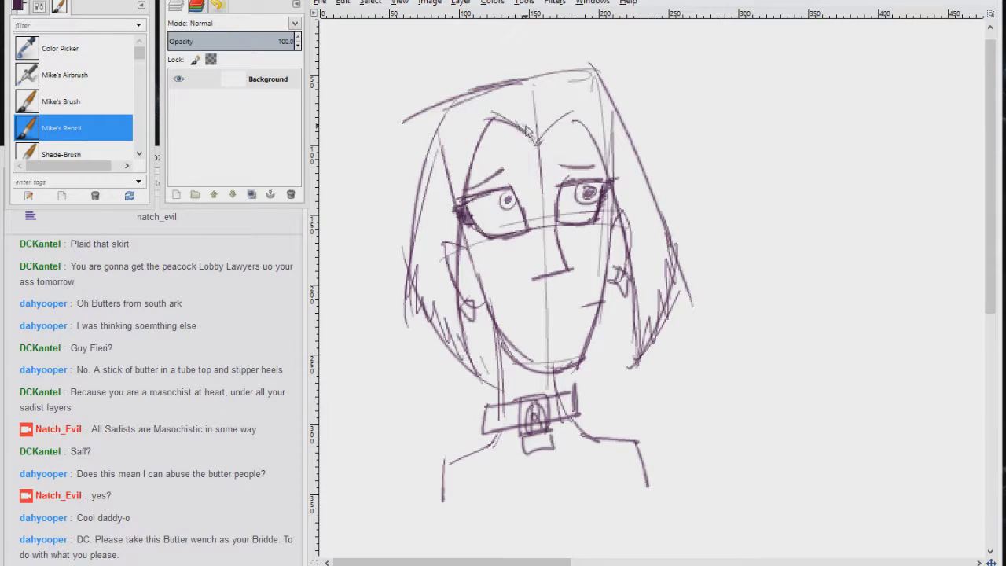
Fill the bob haircut with long dark strands on both sides and short strokes at the parting.
{"action": "left_click_drag", "start_coordinate": [491, 114], "coordinate": [460, 299]}
{"action": "mouse_move", "coordinate": [472, 86]}
{"action": "left_mouse_down"}
{"action": "mouse_move", "coordinate": [440, 303]}
{"action": "mouse_move", "coordinate": [428, 318]}
{"action": "left_mouse_up"}
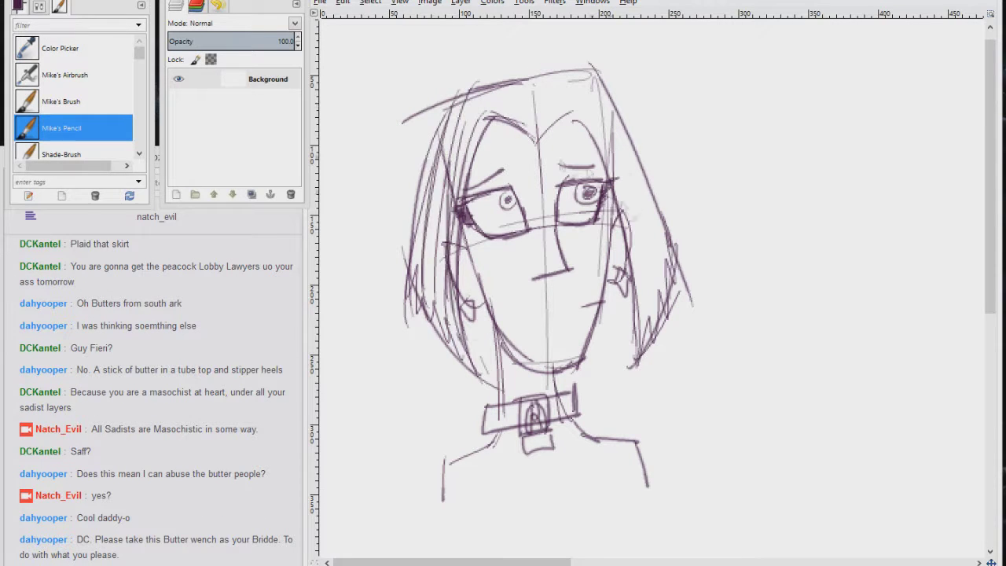
{"action": "left_click_drag", "start_coordinate": [598, 90], "coordinate": [668, 318]}
{"action": "left_click_drag", "start_coordinate": [625, 169], "coordinate": [651, 306]}
{"action": "left_click_drag", "start_coordinate": [604, 287], "coordinate": [621, 316]}
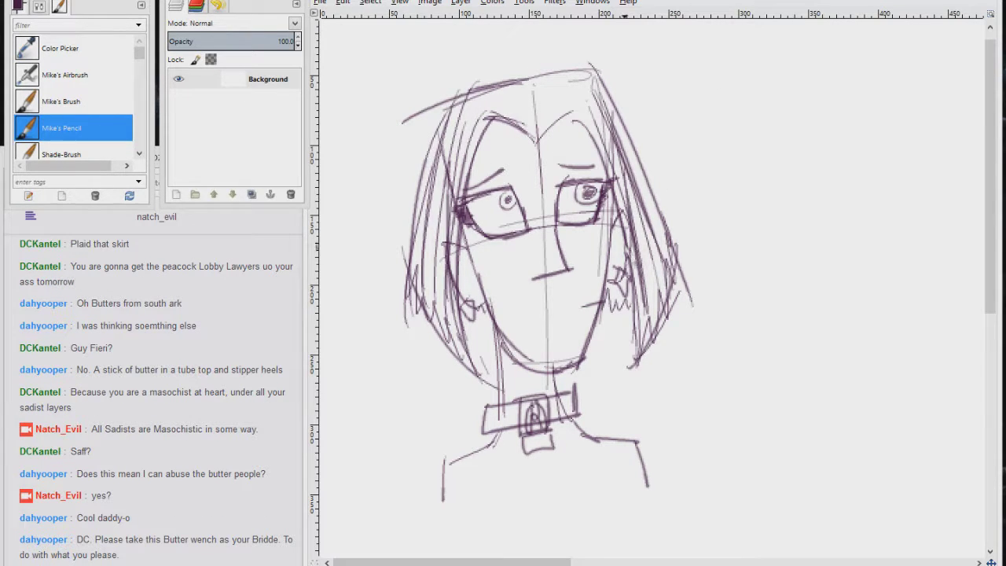
{"action": "mouse_move", "coordinate": [550, 79]}
{"action": "left_mouse_down"}
{"action": "mouse_move", "coordinate": [543, 133]}
{"action": "mouse_move", "coordinate": [479, 122]}
{"action": "left_mouse_up"}
{"action": "left_click_drag", "start_coordinate": [495, 87], "coordinate": [429, 260]}
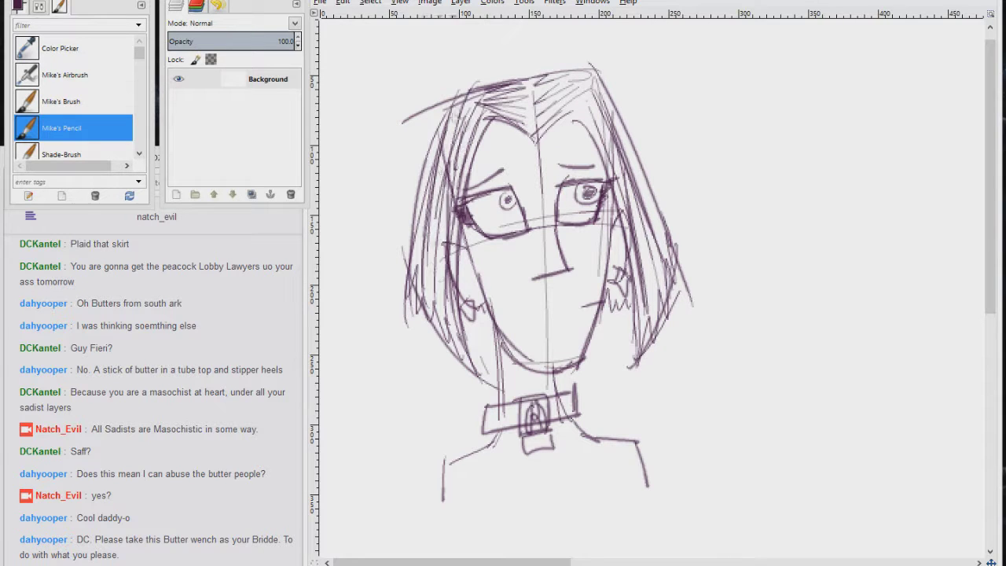
{"action": "left_click_drag", "start_coordinate": [460, 114], "coordinate": [440, 346]}
{"action": "left_click_drag", "start_coordinate": [597, 126], "coordinate": [645, 338]}
{"action": "left_click_drag", "start_coordinate": [610, 96], "coordinate": [670, 302]}
{"action": "left_click_drag", "start_coordinate": [622, 126], "coordinate": [677, 261]}
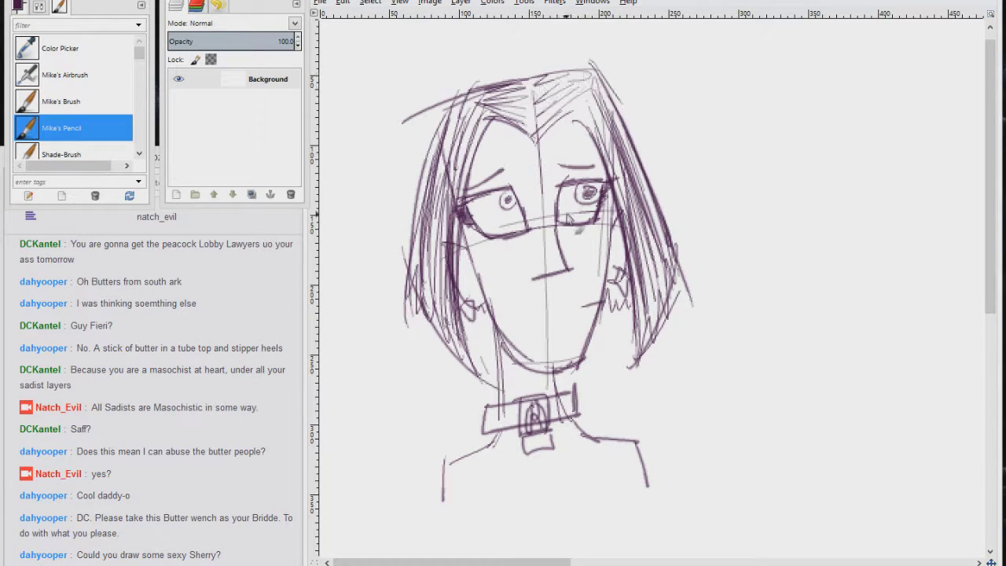
Sketch a small head outline for a second figure in the empty area beside the portrait.
{"action": "scroll", "coordinate": [719, 323], "scroll_direction": "right", "scroll_amount": 5}
{"action": "mouse_move", "coordinate": [627, 98]}
{"action": "left_mouse_down"}
{"action": "mouse_move", "coordinate": [670, 189]}
{"action": "mouse_move", "coordinate": [644, 200]}
{"action": "left_mouse_up"}
{"action": "left_click_drag", "start_coordinate": [675, 125], "coordinate": [658, 236]}
{"action": "left_click_drag", "start_coordinate": [660, 181], "coordinate": [655, 495]}
{"action": "left_click_drag", "start_coordinate": [638, 216], "coordinate": [695, 229]}
{"action": "key", "text": "ctrl+z"}
{"action": "key", "text": "ctrl+z"}
{"action": "key", "text": "ctrl+z"}
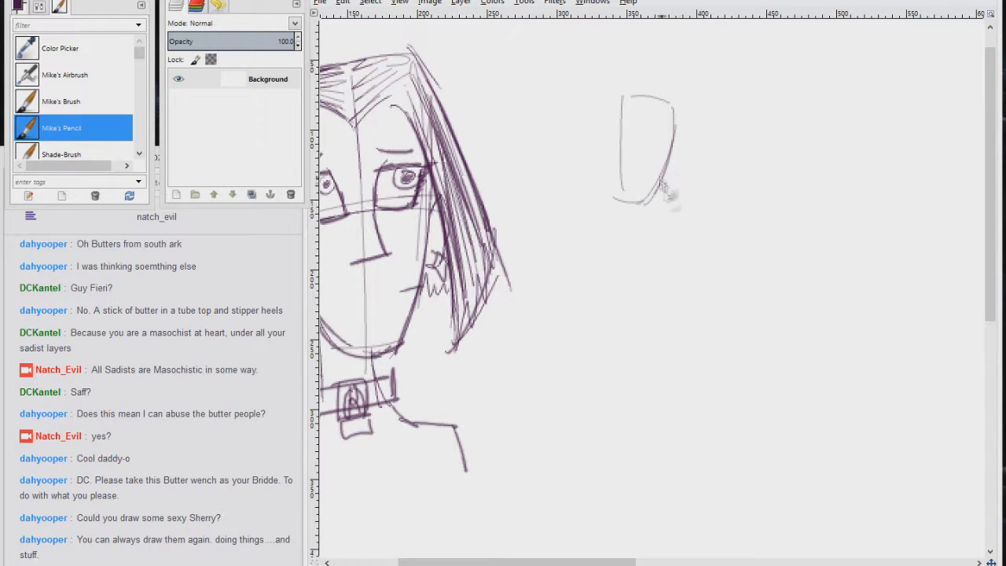
Rough in the second figure's full body with a spine line, slim torso, hips, long legs and feet.
{"action": "left_click_drag", "start_coordinate": [656, 201], "coordinate": [710, 513]}
{"action": "left_click_drag", "start_coordinate": [635, 228], "coordinate": [630, 334]}
{"action": "left_click_drag", "start_coordinate": [666, 243], "coordinate": [692, 370]}
{"action": "mouse_move", "coordinate": [630, 338]}
{"action": "left_mouse_down"}
{"action": "mouse_move", "coordinate": [674, 503]}
{"action": "mouse_move", "coordinate": [743, 519]}
{"action": "left_mouse_up"}
{"action": "left_click_drag", "start_coordinate": [688, 350], "coordinate": [727, 515]}
{"action": "left_click_drag", "start_coordinate": [677, 224], "coordinate": [692, 332]}
Draw the full-length figure's face and chin-length hair.
{"action": "left_click_drag", "start_coordinate": [675, 122], "coordinate": [627, 201]}
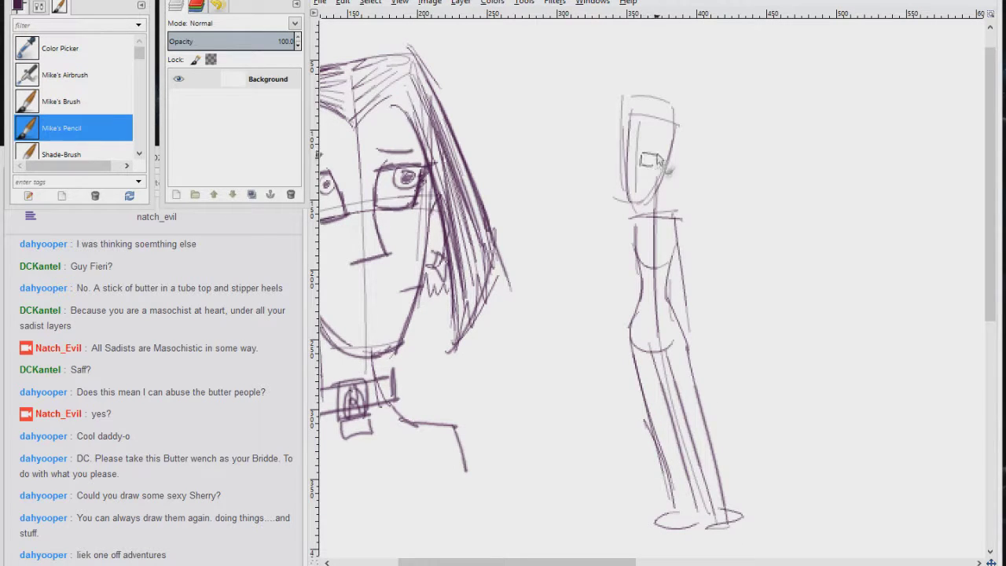
{"action": "left_click_drag", "start_coordinate": [650, 118], "coordinate": [688, 200]}
{"action": "left_click_drag", "start_coordinate": [675, 135], "coordinate": [695, 214]}
{"action": "left_click_drag", "start_coordinate": [641, 110], "coordinate": [619, 193]}
Draw the full-length figure's hanging arm with its hand, and add a bikini.
{"action": "left_click_drag", "start_coordinate": [675, 187], "coordinate": [693, 352]}
{"action": "left_click_drag", "start_coordinate": [689, 295], "coordinate": [710, 367]}
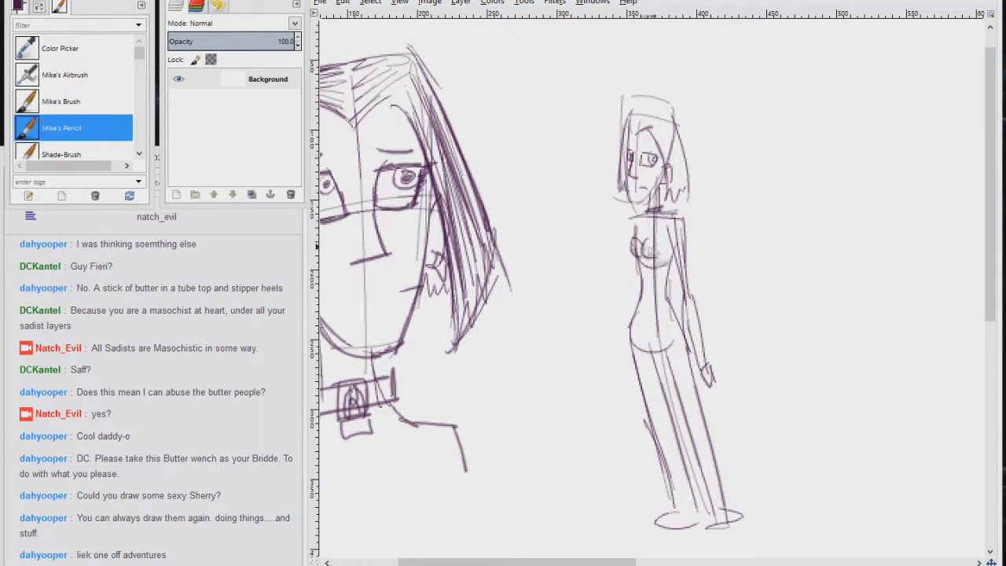
{"action": "left_click_drag", "start_coordinate": [651, 334], "coordinate": [674, 440]}
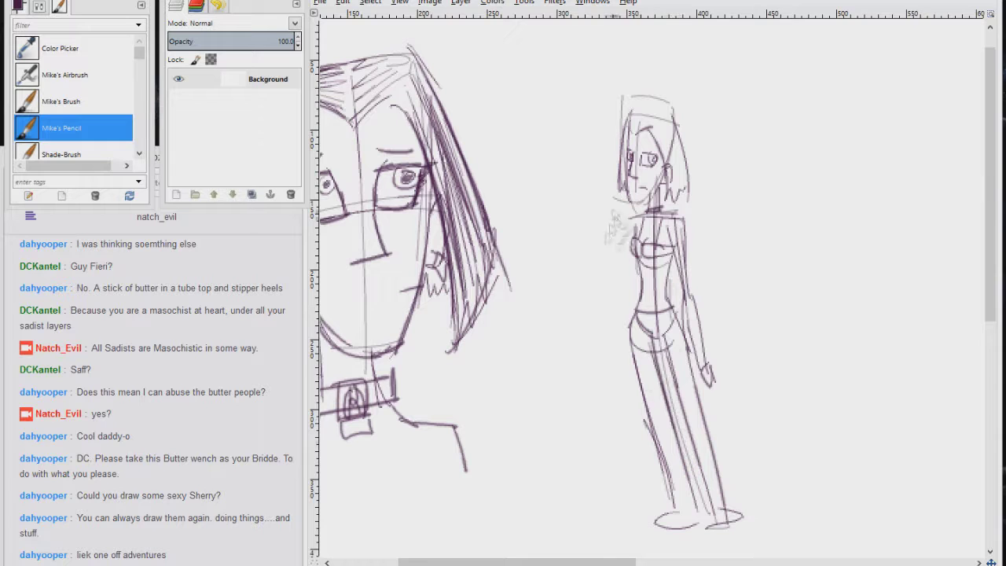
Hand-letter "I'm Sexy. I guess." beside the full-length figure and enclose it in a speech bubble.
{"action": "left_click_drag", "start_coordinate": [714, 100], "coordinate": [711, 129]}
{"action": "left_click_drag", "start_coordinate": [734, 99], "coordinate": [732, 110]}
{"action": "left_click_drag", "start_coordinate": [738, 124], "coordinate": [763, 123]}
{"action": "left_click_drag", "start_coordinate": [805, 96], "coordinate": [785, 126]}
{"action": "left_click_drag", "start_coordinate": [810, 118], "coordinate": [825, 124]}
{"action": "left_click_drag", "start_coordinate": [831, 104], "coordinate": [858, 135]}
{"action": "mouse_move", "coordinate": [732, 156]}
{"action": "left_mouse_down"}
{"action": "mouse_move", "coordinate": [731, 177]}
{"action": "mouse_move", "coordinate": [775, 194]}
{"action": "left_mouse_up"}
{"action": "left_click_drag", "start_coordinate": [786, 161], "coordinate": [849, 169]}
{"action": "left_click_drag", "start_coordinate": [722, 179], "coordinate": [747, 178]}
{"action": "left_click_drag", "start_coordinate": [757, 213], "coordinate": [701, 203]}
Darken the bikini figure's hair, arm and legs, and add a shaded wrist, toes and hip ties.
{"action": "left_click_drag", "start_coordinate": [629, 160], "coordinate": [627, 189]}
{"action": "mouse_move", "coordinate": [660, 193]}
{"action": "left_mouse_down"}
{"action": "mouse_move", "coordinate": [675, 215]}
{"action": "mouse_move", "coordinate": [701, 357]}
{"action": "left_mouse_up"}
{"action": "left_click_drag", "start_coordinate": [689, 235], "coordinate": [712, 368]}
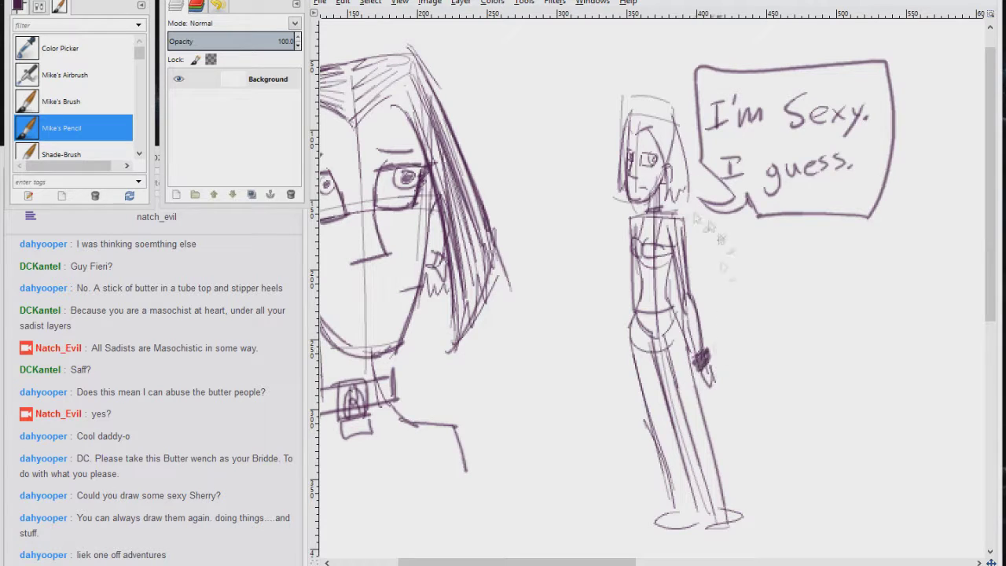
{"action": "left_click_drag", "start_coordinate": [629, 322], "coordinate": [654, 460]}
{"action": "left_click_drag", "start_coordinate": [678, 518], "coordinate": [692, 534]}
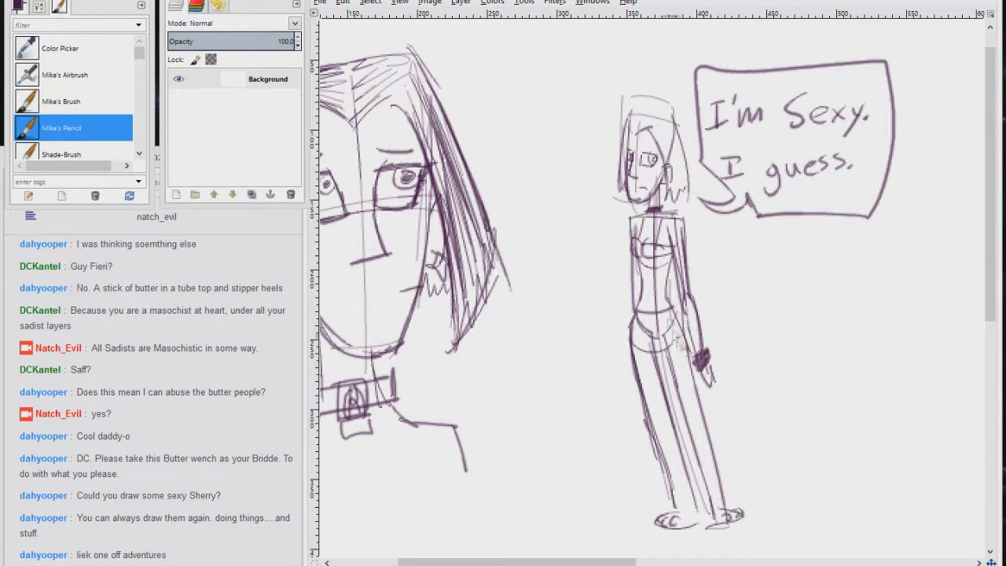
{"action": "left_click_drag", "start_coordinate": [585, 310], "coordinate": [603, 318]}
Sketch a small round head with glasses between the portrait and the bikini figure.
{"action": "left_click_drag", "start_coordinate": [586, 203], "coordinate": [591, 224]}
{"action": "left_click_drag", "start_coordinate": [561, 176], "coordinate": [551, 230]}
{"action": "mouse_move", "coordinate": [547, 193]}
{"action": "left_mouse_down"}
{"action": "mouse_move", "coordinate": [582, 208]}
{"action": "mouse_move", "coordinate": [589, 235]}
{"action": "left_mouse_up"}
{"action": "left_click_drag", "start_coordinate": [549, 234], "coordinate": [572, 236]}
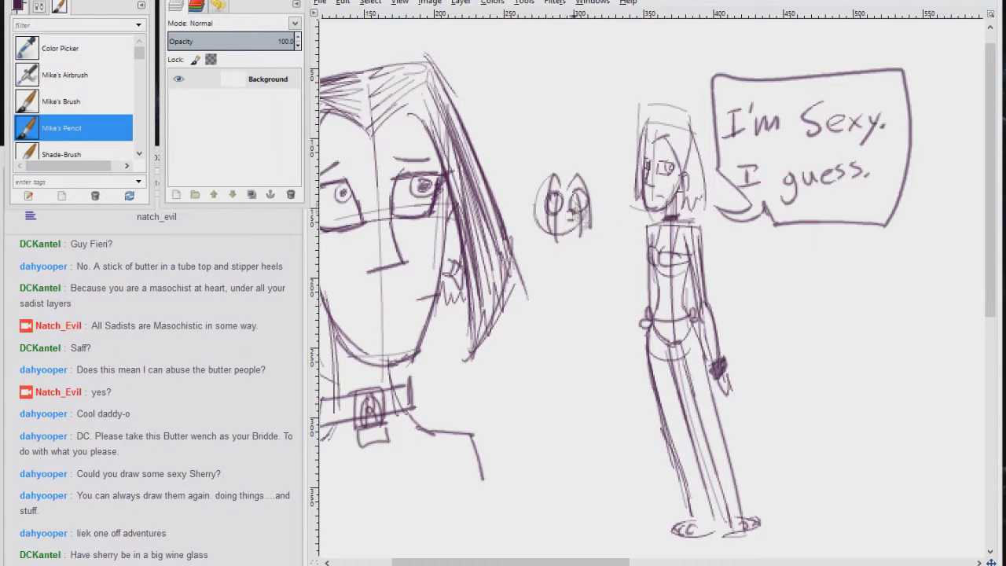
Draw the bespectacled figure's hair and body, with a T-shirt, legs and arms holding a sheet of paper.
{"action": "mouse_move", "coordinate": [550, 171]}
{"action": "left_mouse_down"}
{"action": "mouse_move", "coordinate": [525, 236]}
{"action": "mouse_move", "coordinate": [578, 388]}
{"action": "mouse_move", "coordinate": [582, 511]}
{"action": "left_mouse_up"}
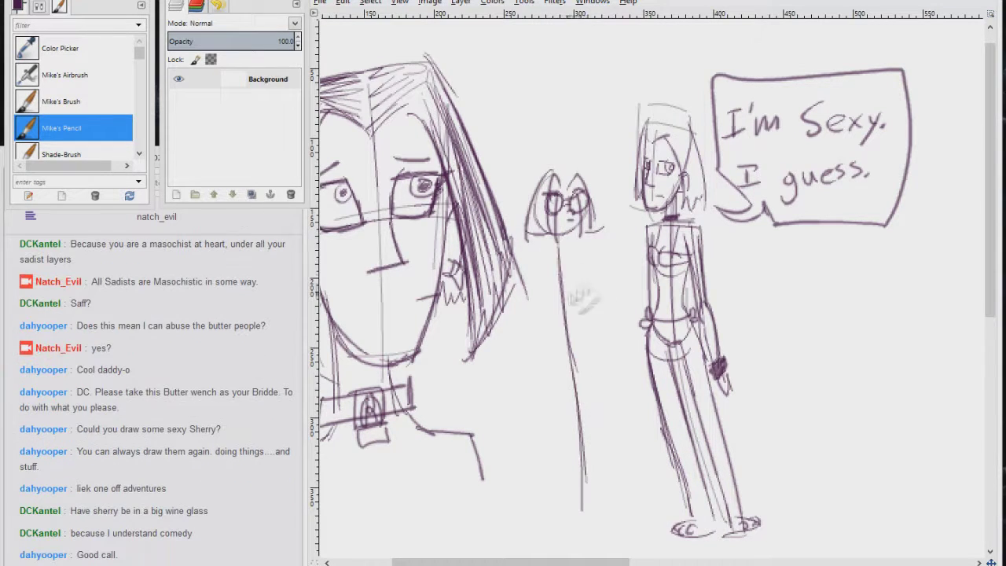
{"action": "left_click_drag", "start_coordinate": [544, 256], "coordinate": [551, 323]}
{"action": "mouse_move", "coordinate": [574, 251]}
{"action": "left_mouse_down"}
{"action": "mouse_move", "coordinate": [583, 350]}
{"action": "mouse_move", "coordinate": [560, 497]}
{"action": "mouse_move", "coordinate": [531, 500]}
{"action": "left_mouse_up"}
{"action": "mouse_move", "coordinate": [581, 338]}
{"action": "left_mouse_down"}
{"action": "mouse_move", "coordinate": [584, 504]}
{"action": "mouse_move", "coordinate": [610, 496]}
{"action": "left_mouse_up"}
{"action": "left_click_drag", "start_coordinate": [584, 256], "coordinate": [602, 272]}
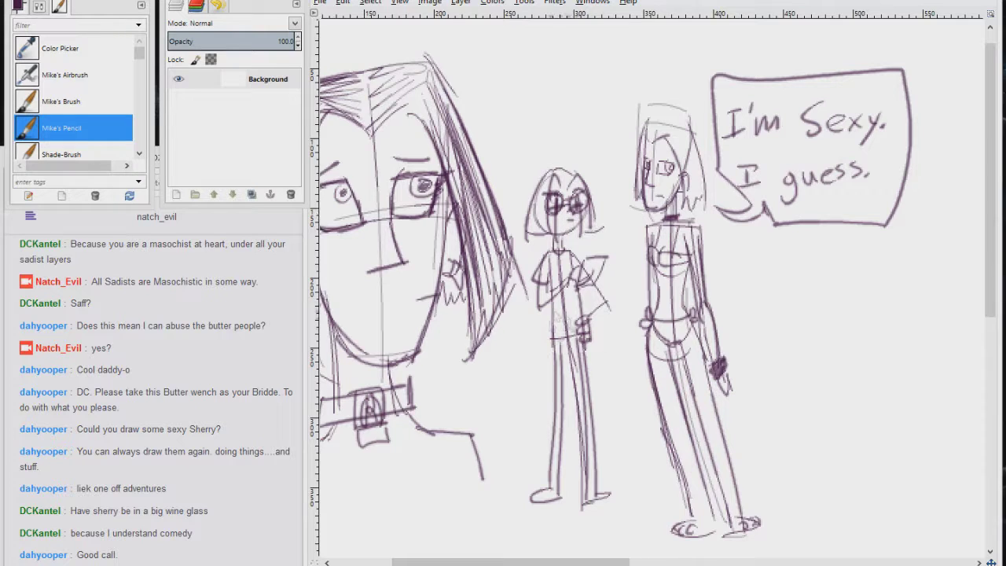
Give the bespectacled figure shorts and shoes, and darken the legs.
{"action": "mouse_move", "coordinate": [551, 340]}
{"action": "left_mouse_down"}
{"action": "mouse_move", "coordinate": [549, 400]}
{"action": "mouse_move", "coordinate": [593, 393]}
{"action": "mouse_move", "coordinate": [588, 501]}
{"action": "left_mouse_up"}
{"action": "left_click_drag", "start_coordinate": [585, 500], "coordinate": [611, 503]}
{"action": "left_click_drag", "start_coordinate": [532, 506], "coordinate": [555, 511]}
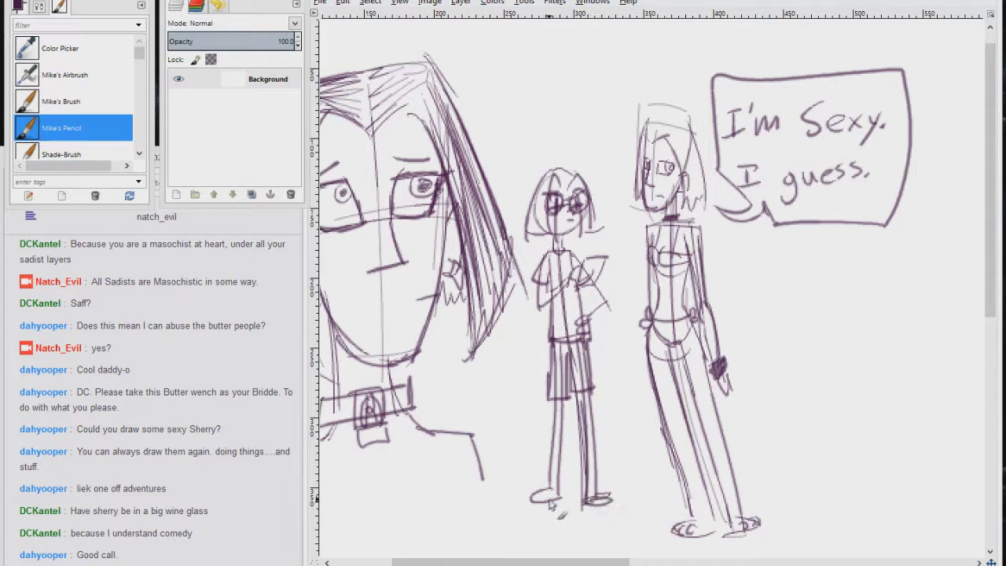
Hand-letter "I'm Checking My Mail" above the bespectacled figure and enclose it in a speech bubble.
{"action": "left_click_drag", "start_coordinate": [509, 80], "coordinate": [510, 99]}
{"action": "left_click_drag", "start_coordinate": [499, 81], "coordinate": [517, 79]}
{"action": "left_click_drag", "start_coordinate": [499, 101], "coordinate": [519, 100]}
{"action": "mouse_move", "coordinate": [529, 85]}
{"action": "left_mouse_down"}
{"action": "mouse_move", "coordinate": [541, 100]}
{"action": "mouse_move", "coordinate": [486, 148]}
{"action": "left_mouse_up"}
{"action": "mouse_move", "coordinate": [513, 110]}
{"action": "left_mouse_down"}
{"action": "mouse_move", "coordinate": [542, 140]}
{"action": "mouse_move", "coordinate": [563, 126]}
{"action": "left_mouse_up"}
{"action": "left_click_drag", "start_coordinate": [572, 102], "coordinate": [602, 132]}
{"action": "left_click_drag", "start_coordinate": [507, 149], "coordinate": [542, 165]}
{"action": "mouse_move", "coordinate": [550, 143]}
{"action": "left_mouse_down"}
{"action": "mouse_move", "coordinate": [584, 160]}
{"action": "mouse_move", "coordinate": [602, 150]}
{"action": "left_mouse_up"}
{"action": "left_click_drag", "start_coordinate": [602, 160], "coordinate": [609, 184]}
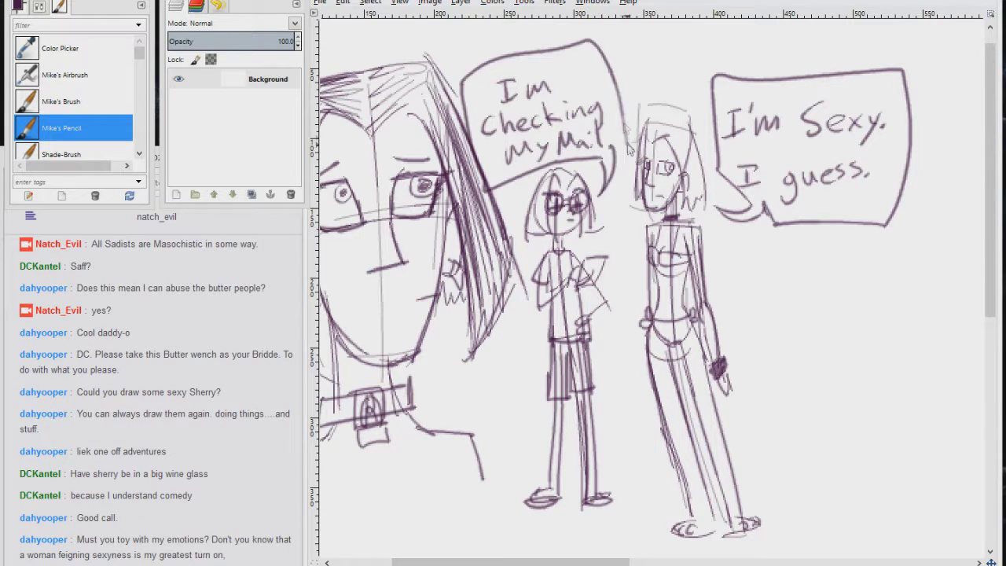
Hand-letter "We're on an Adventure!" beneath the two standing figures in an oval speech bubble with tails pointing up between them.
{"action": "scroll", "coordinate": [512, 401], "scroll_direction": "down", "scroll_amount": 5}
{"action": "left_click_drag", "start_coordinate": [495, 383], "coordinate": [552, 385]}
{"action": "left_click_drag", "start_coordinate": [553, 398], "coordinate": [569, 402]}
{"action": "left_click_drag", "start_coordinate": [552, 373], "coordinate": [552, 380]}
{"action": "left_click_drag", "start_coordinate": [572, 391], "coordinate": [607, 401]}
{"action": "left_click_drag", "start_coordinate": [622, 386], "coordinate": [615, 402]}
{"action": "mouse_move", "coordinate": [637, 390]}
{"action": "left_mouse_down"}
{"action": "mouse_move", "coordinate": [654, 402]}
{"action": "mouse_move", "coordinate": [726, 406]}
{"action": "left_mouse_up"}
{"action": "mouse_move", "coordinate": [499, 465]}
{"action": "left_mouse_down"}
{"action": "mouse_move", "coordinate": [524, 472]}
{"action": "mouse_move", "coordinate": [562, 415]}
{"action": "left_mouse_up"}
{"action": "mouse_move", "coordinate": [567, 437]}
{"action": "left_mouse_down"}
{"action": "mouse_move", "coordinate": [712, 464]}
{"action": "mouse_move", "coordinate": [748, 456]}
{"action": "left_mouse_up"}
{"action": "left_click_drag", "start_coordinate": [759, 409], "coordinate": [753, 451]}
{"action": "left_click_drag", "start_coordinate": [629, 359], "coordinate": [615, 311]}
{"action": "mouse_move", "coordinate": [605, 314]}
{"action": "left_mouse_down"}
{"action": "mouse_move", "coordinate": [597, 359]}
{"action": "mouse_move", "coordinate": [578, 301]}
{"action": "left_mouse_up"}
{"action": "mouse_move", "coordinate": [586, 362]}
{"action": "left_mouse_down"}
{"action": "mouse_move", "coordinate": [471, 472]}
{"action": "mouse_move", "coordinate": [786, 370]}
{"action": "left_mouse_up"}
{"action": "key", "text": "minus"}
{"action": "key", "text": "minus"}
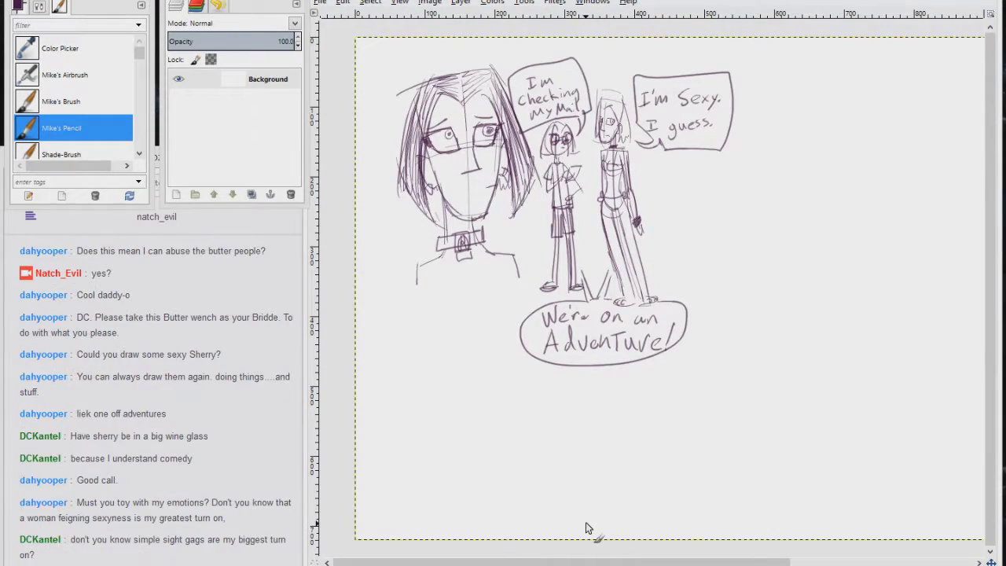